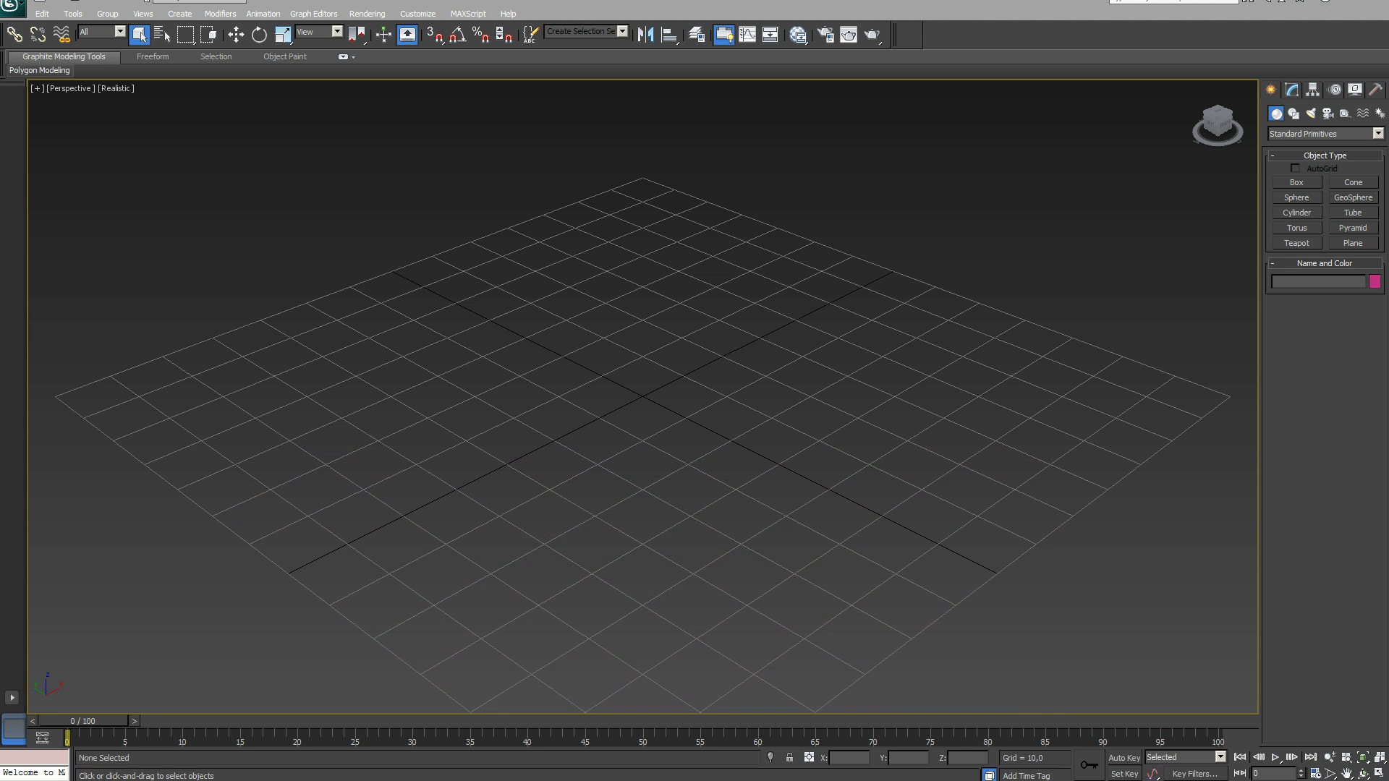
Show the MassFX toolbar and dock it at the end of the main toolbar
right_click(993, 42)
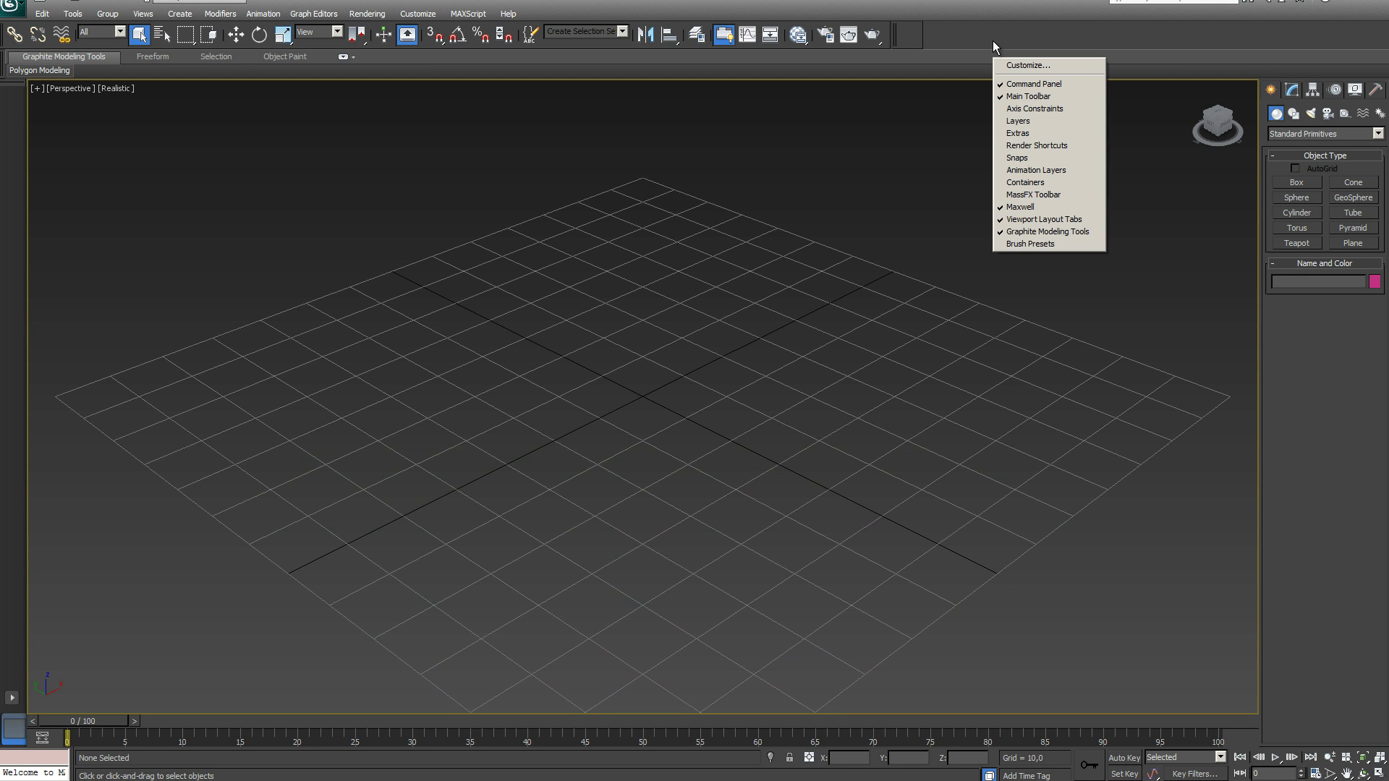
left_click(1041, 196)
left_click_drag(759, 102, 1010, 34)
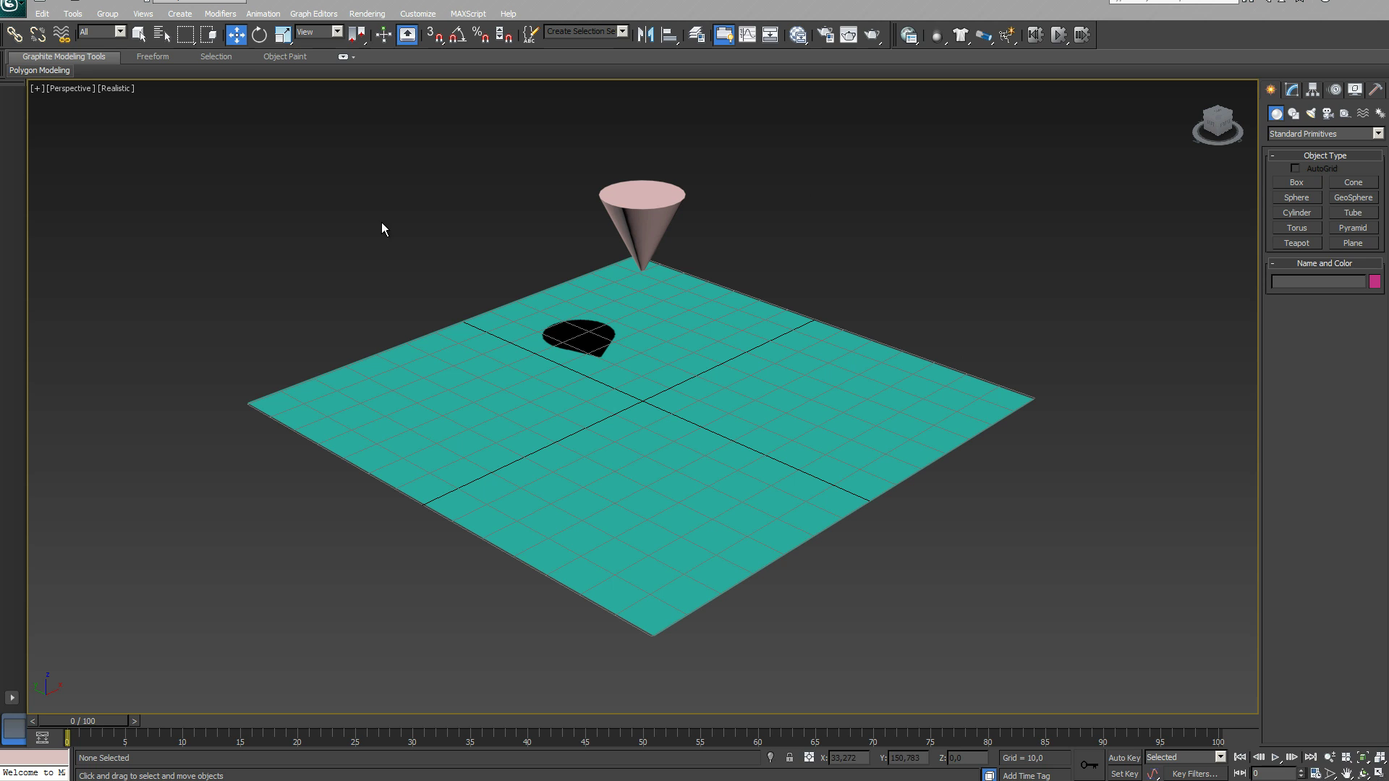
Set the cone above the plane as a dynamic rigid body
left_click(636, 199)
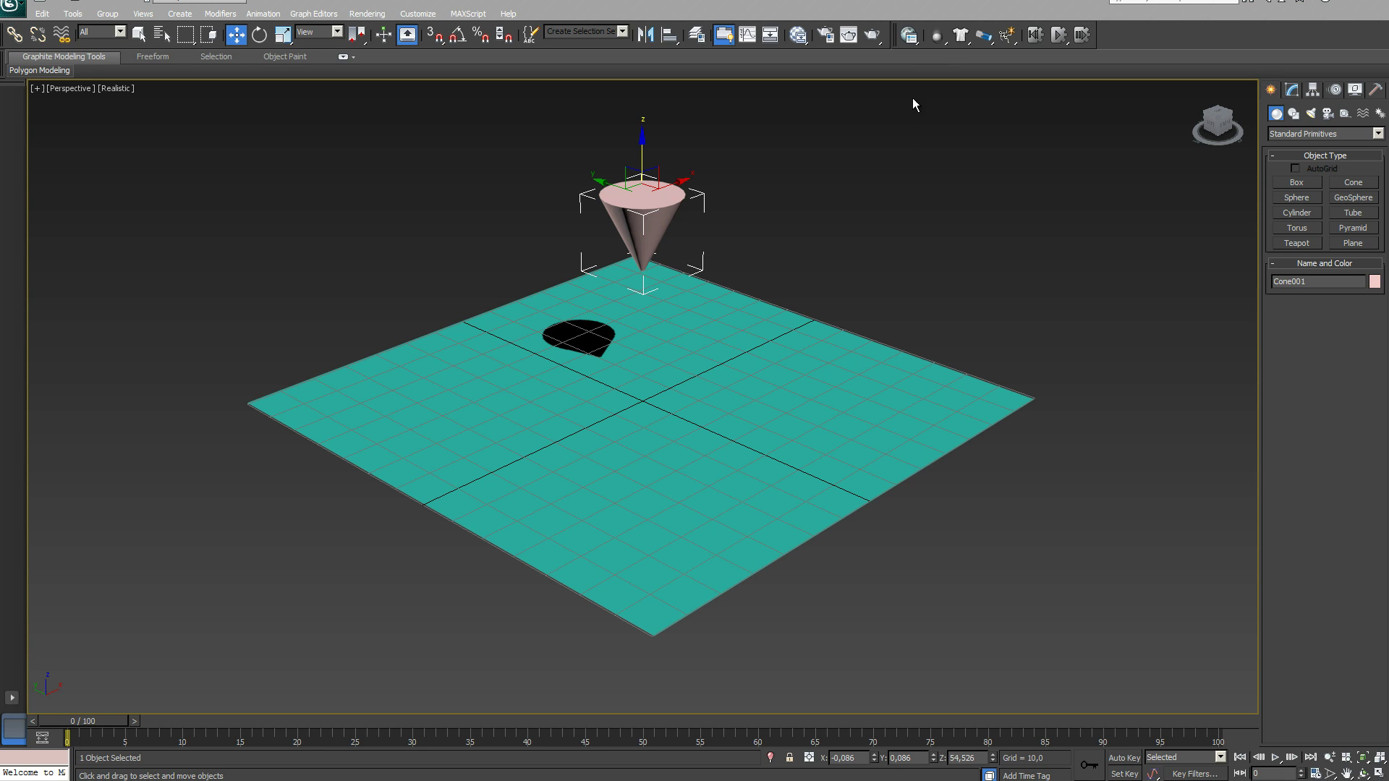
left_click(937, 40)
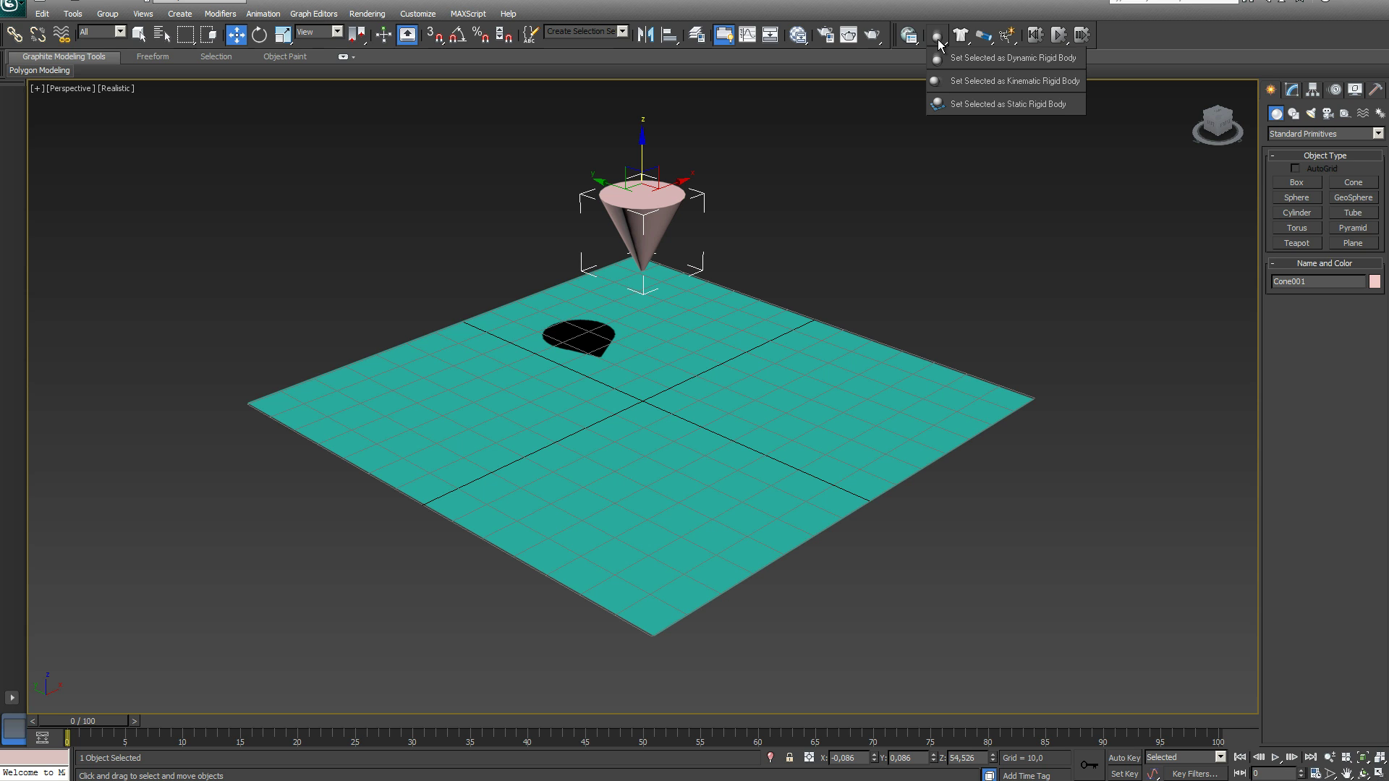
left_click(998, 59)
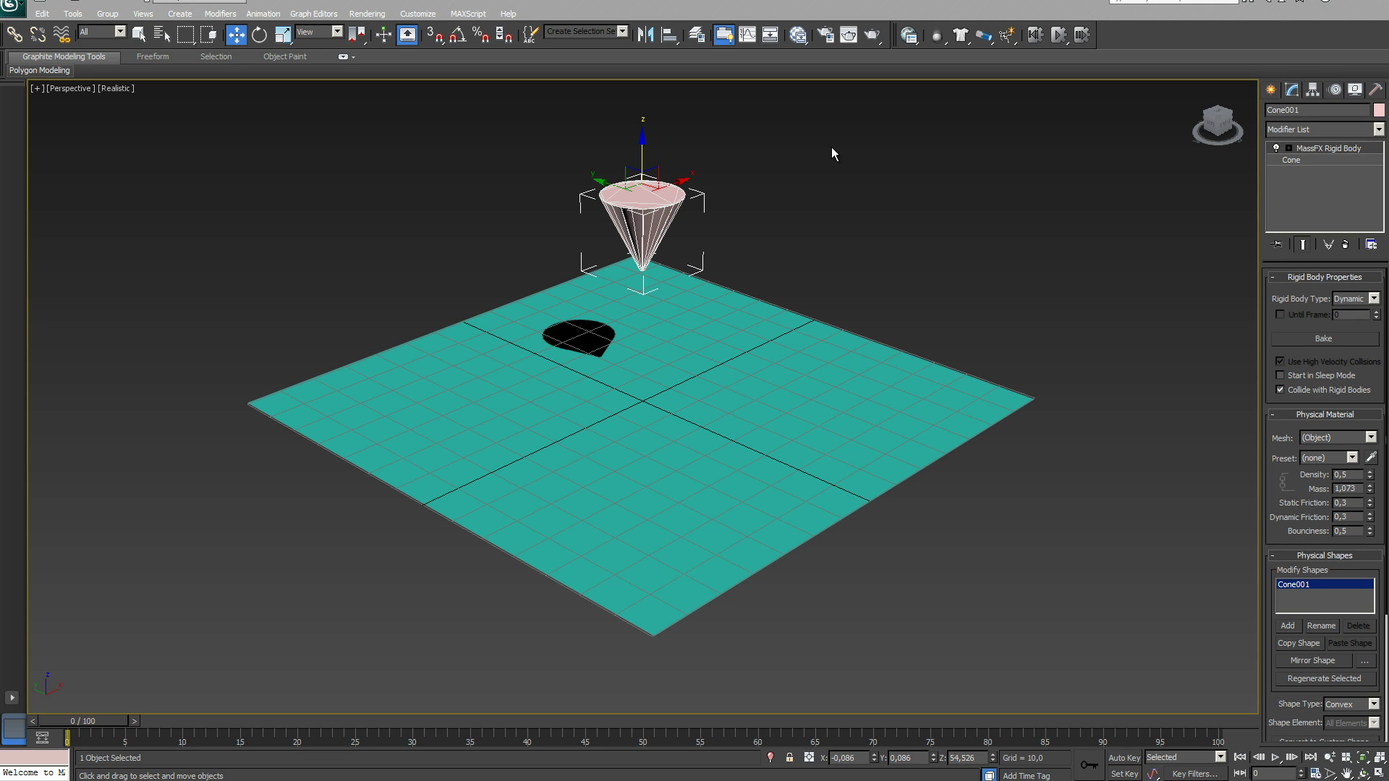
Set the plane as a static rigid body and clear the selection
left_click(736, 397)
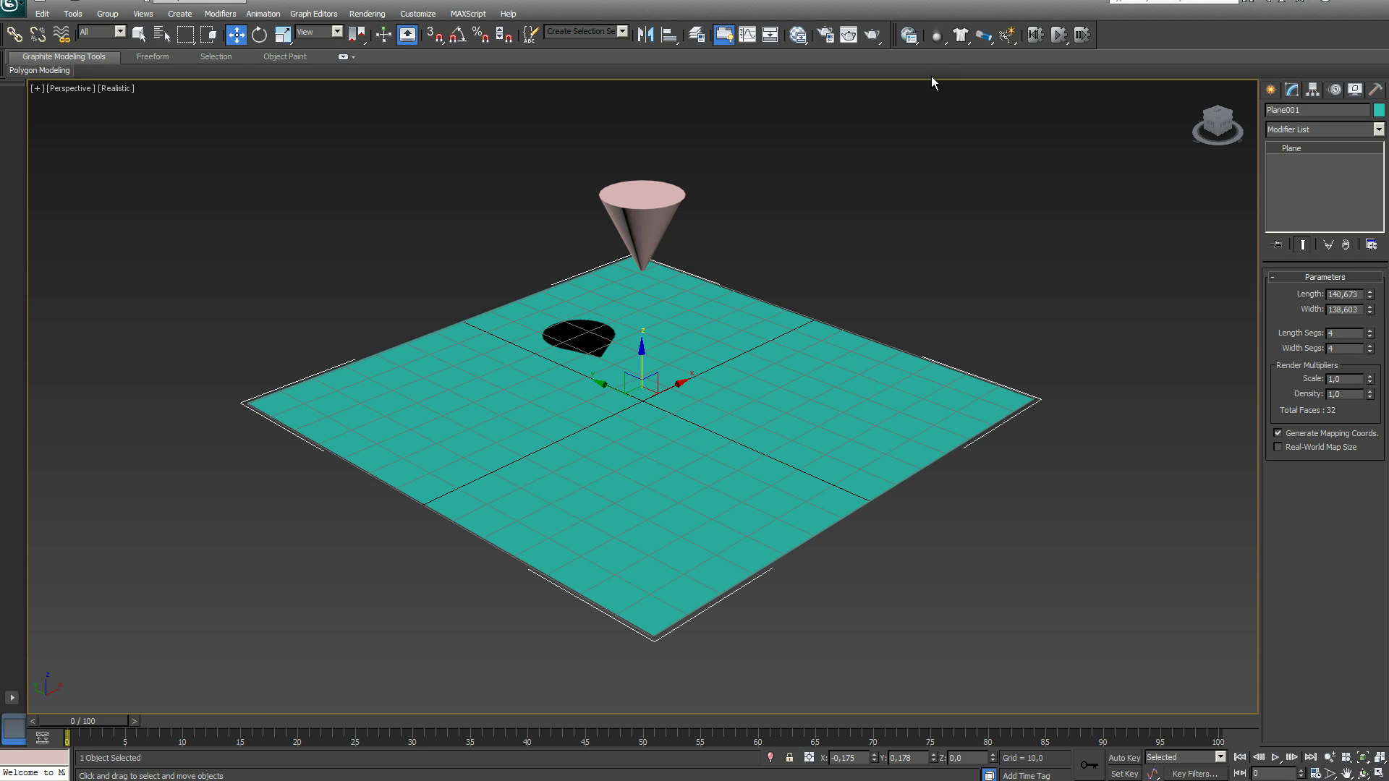
left_click_drag(942, 46, 987, 106)
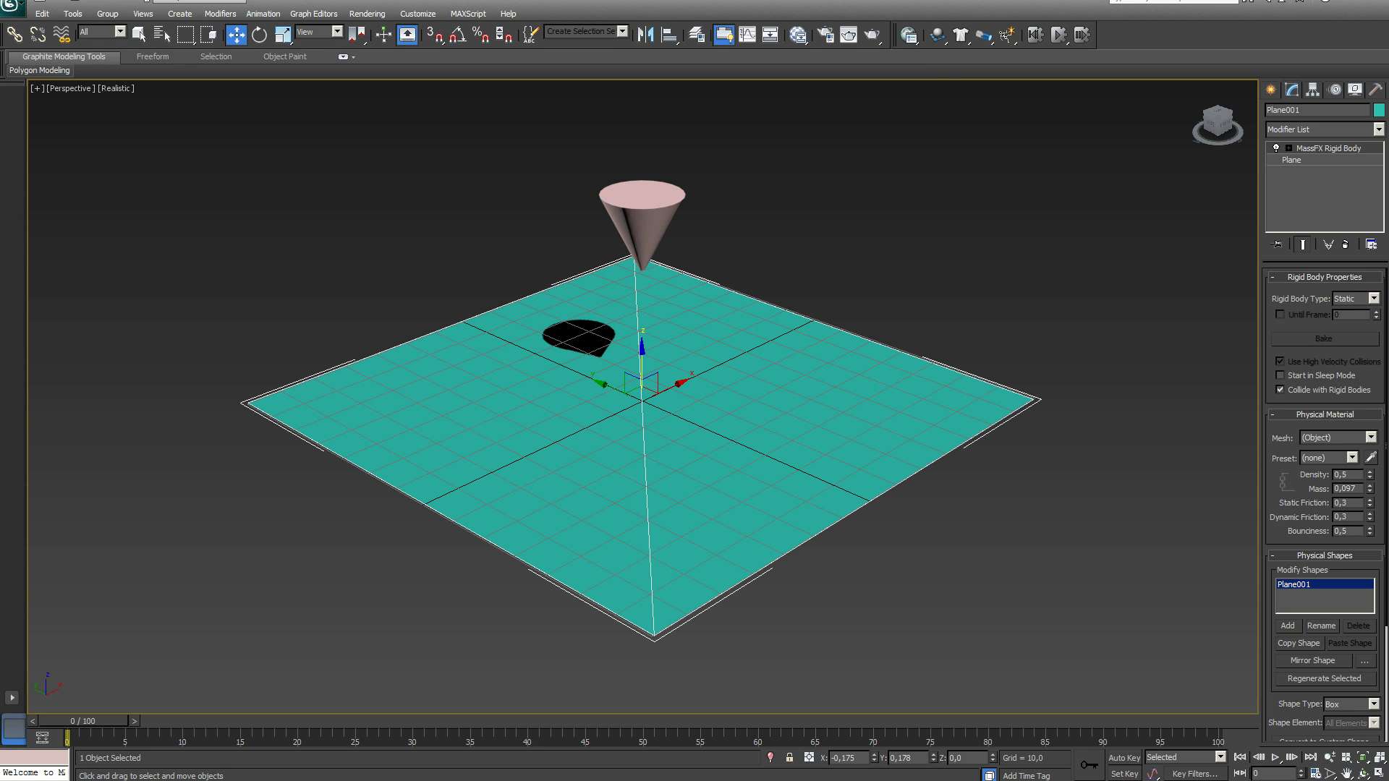
left_click(594, 135)
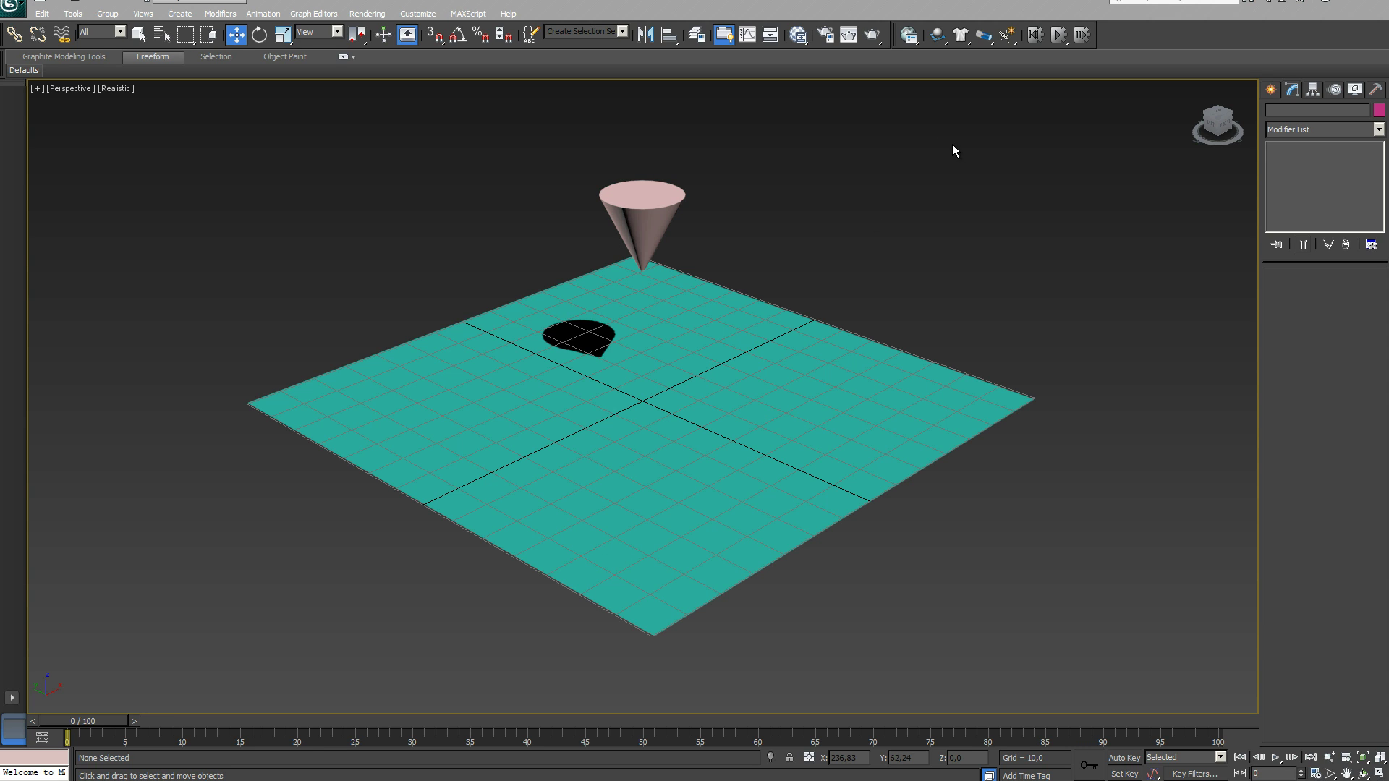
Run the MassFX simulation of the cone falling onto the plane and reset it to the start
left_click(1058, 34)
key("/")
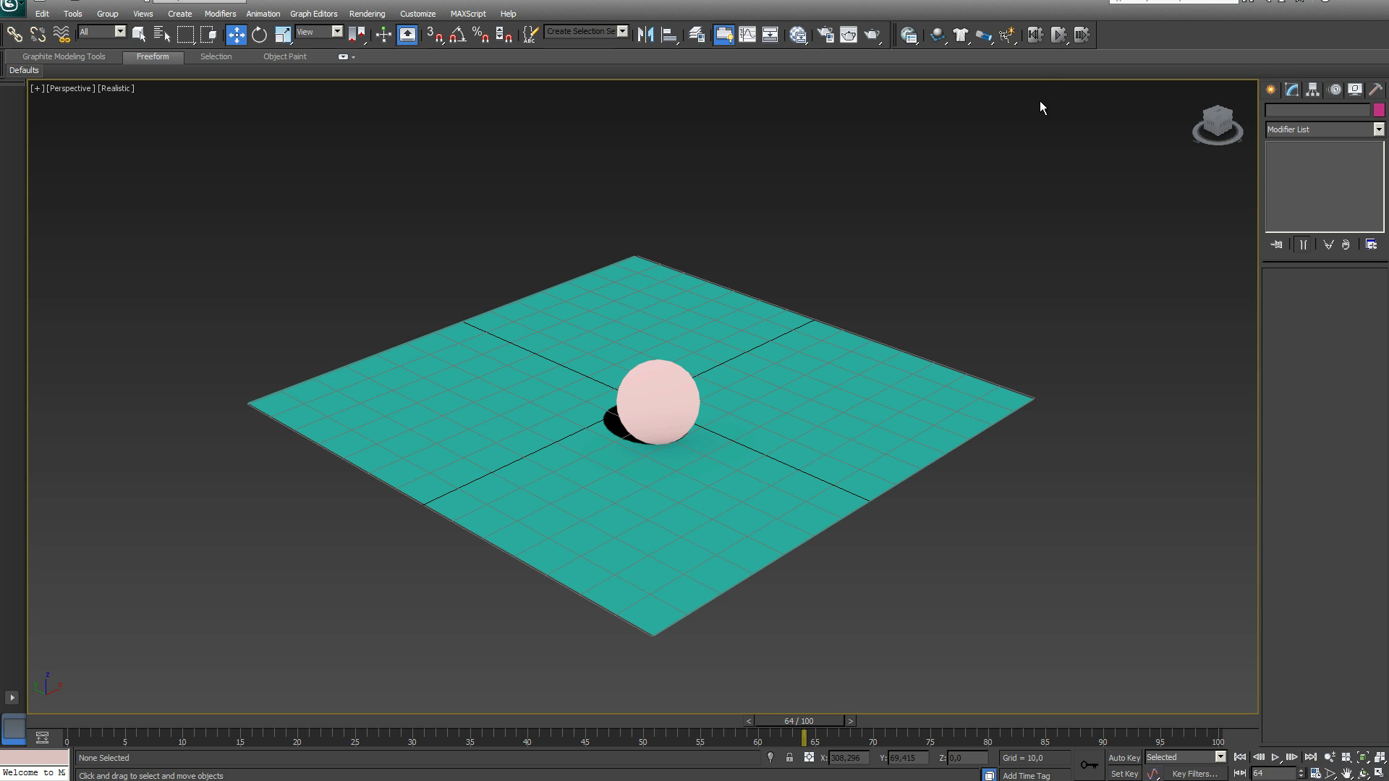
left_click(1034, 37)
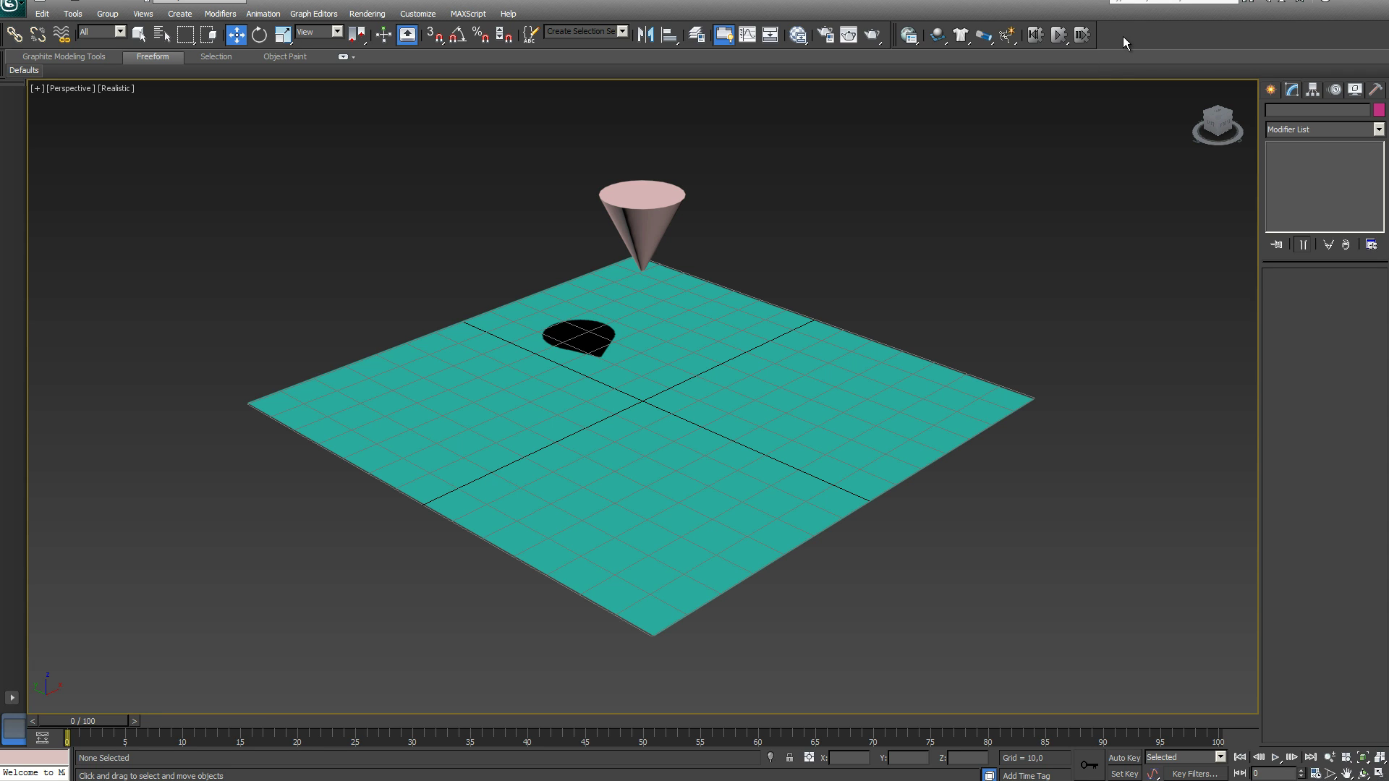
Advance the simulation frame by frame to watch the cone fall, and reset it to the start
left_click(1081, 36)
left_click(1081, 36)
left_click(1081, 36)
left_click(1081, 36)
left_click(1081, 36)
left_click(1081, 36)
left_click(1081, 36)
left_click(1081, 36)
left_click(1080, 37)
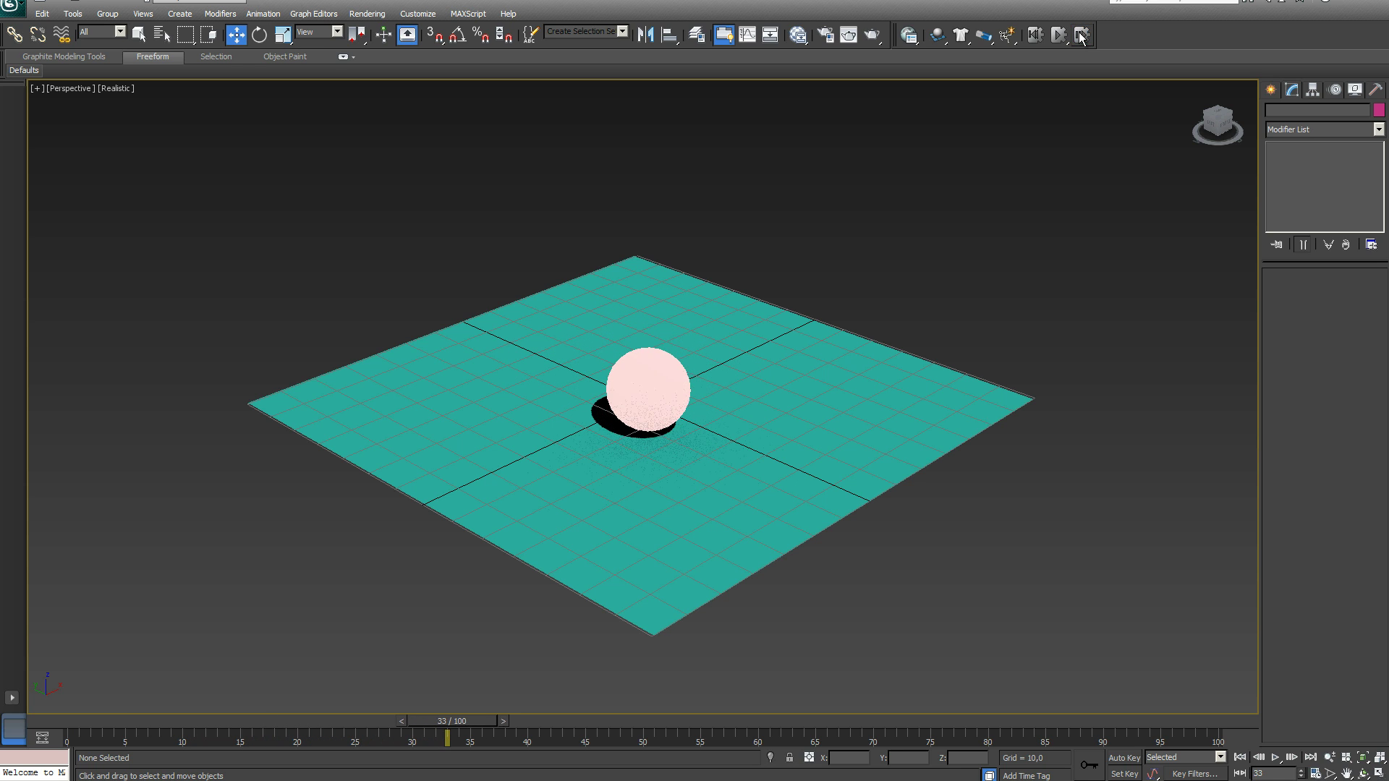
left_click(1035, 34)
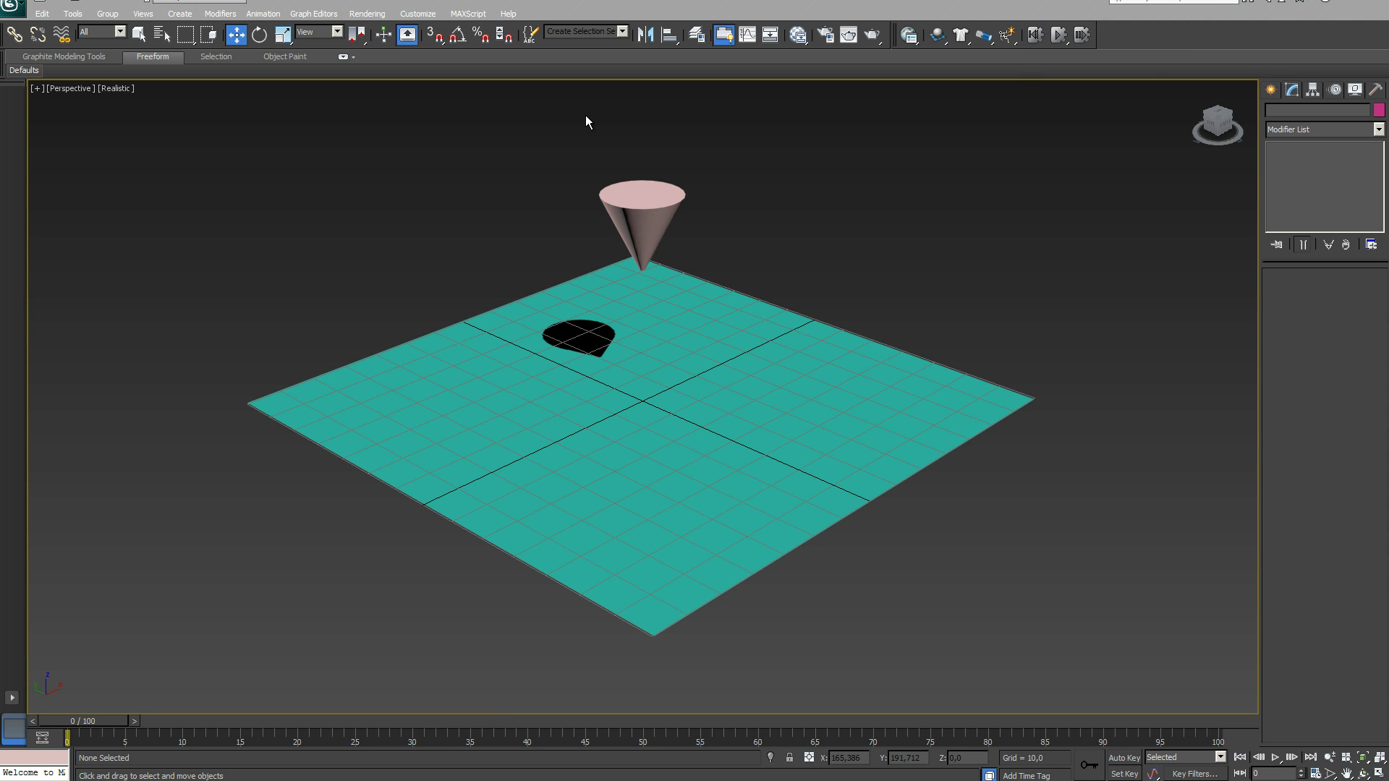
Run and stop the simulation, and move the time slider to frame 99 to check for stored animation
left_click(1058, 34)
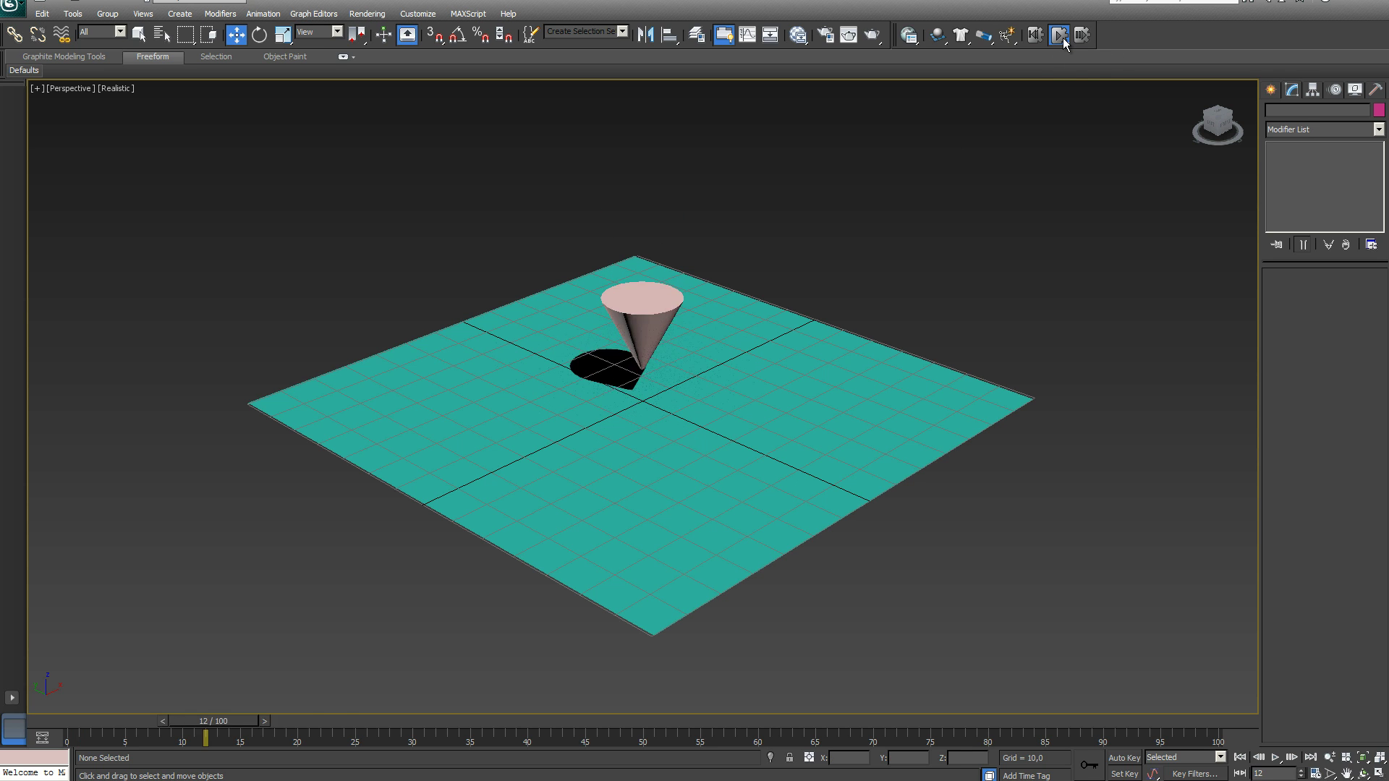
left_click(1059, 35)
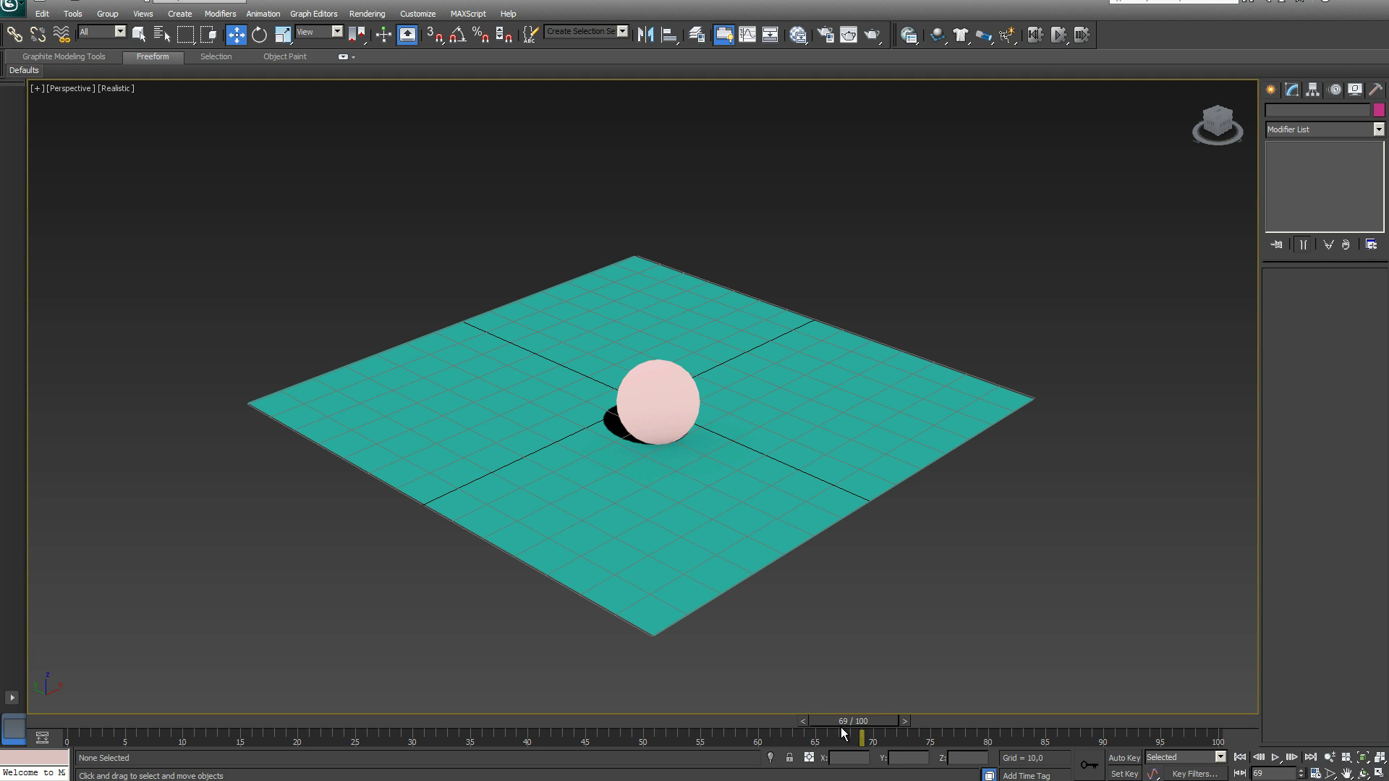
left_click_drag(868, 724, 1203, 726)
key("w")
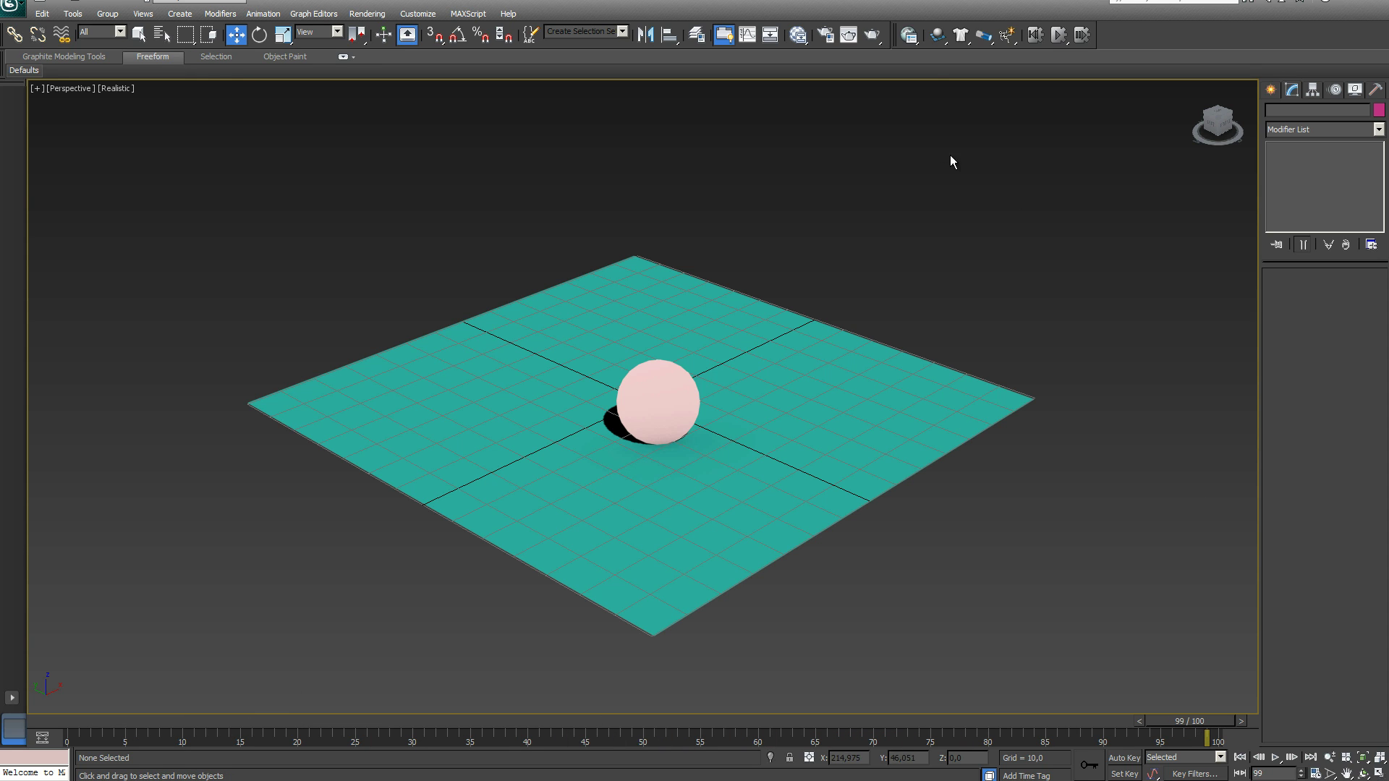
Open the simulation tools in the MassFX Tools window and reset the simulation
left_click(911, 39)
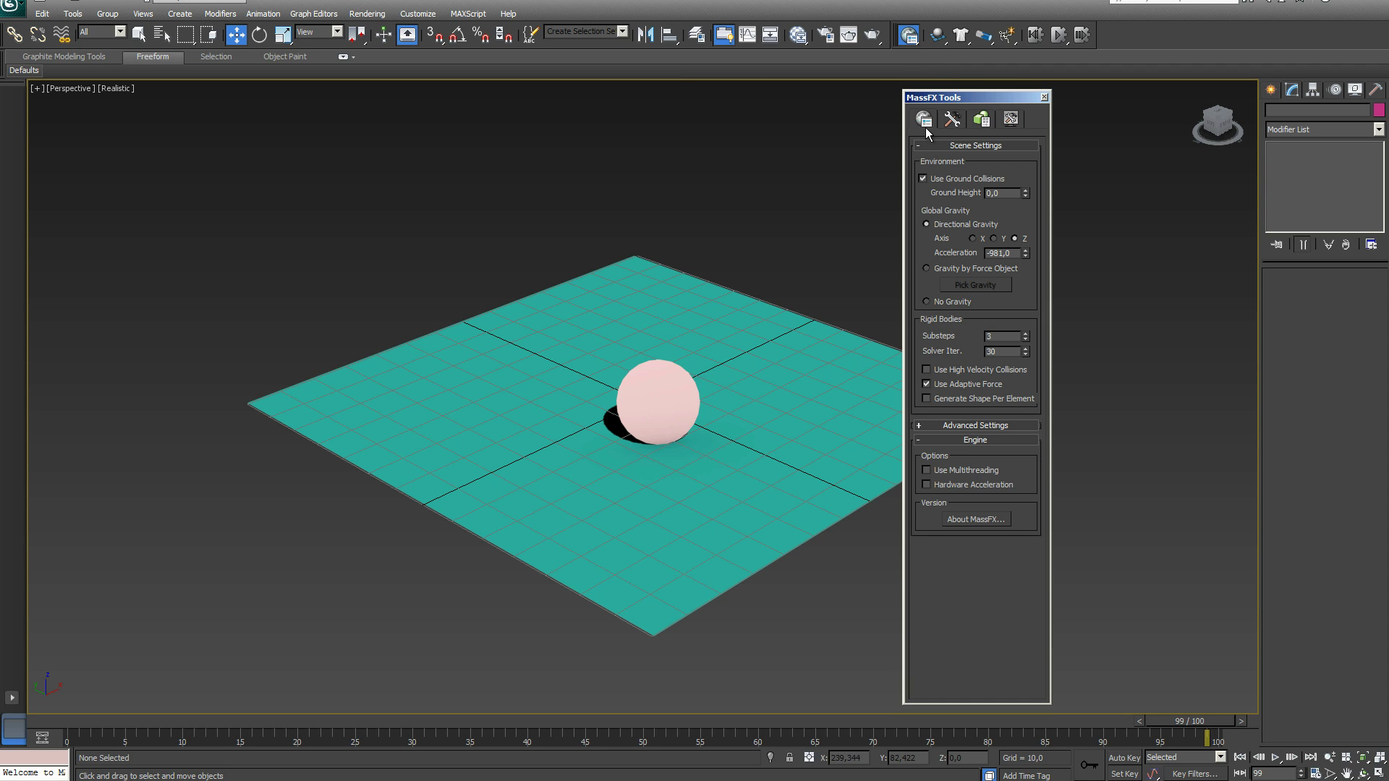
left_click(951, 120)
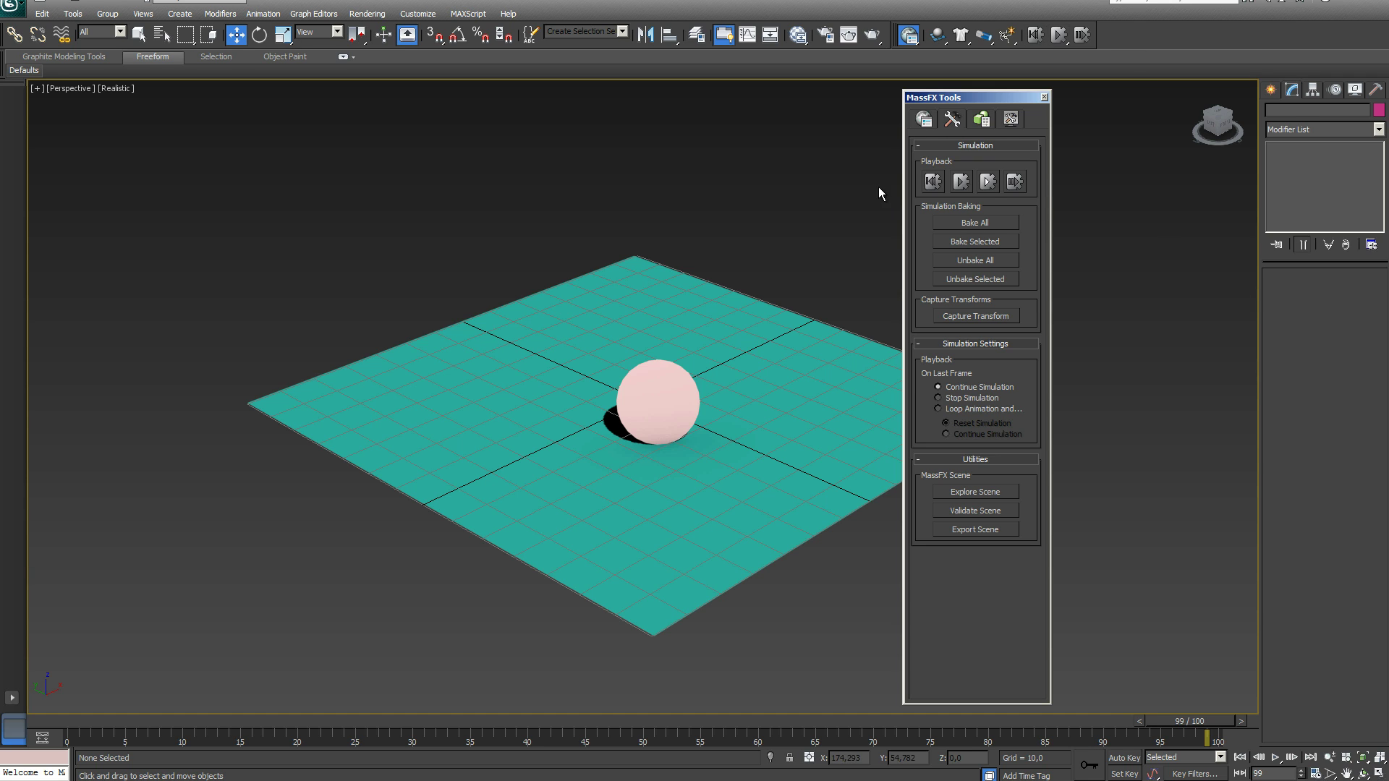
left_click(934, 186)
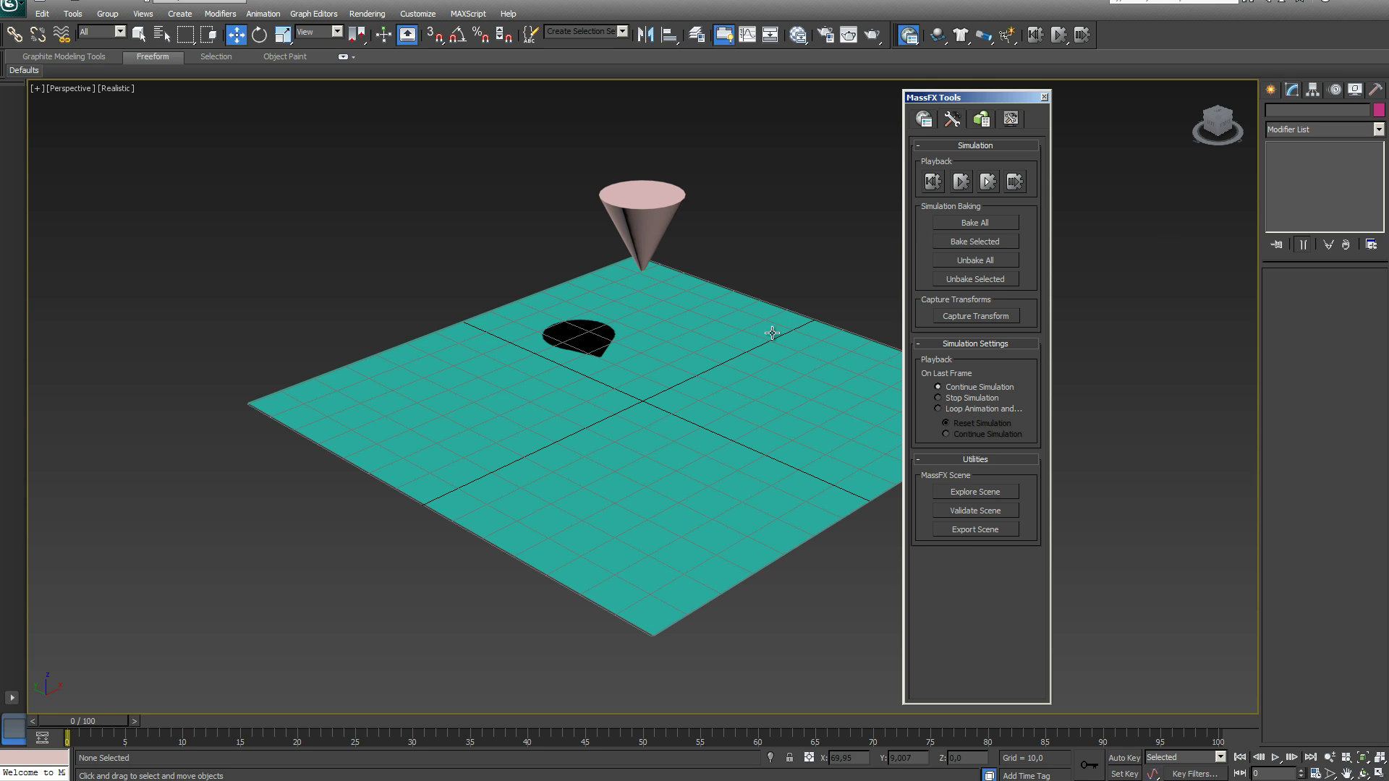
Bake all rigid bodies into keyframes, scrub the timeline to check, and unbake them all
left_click(987, 223)
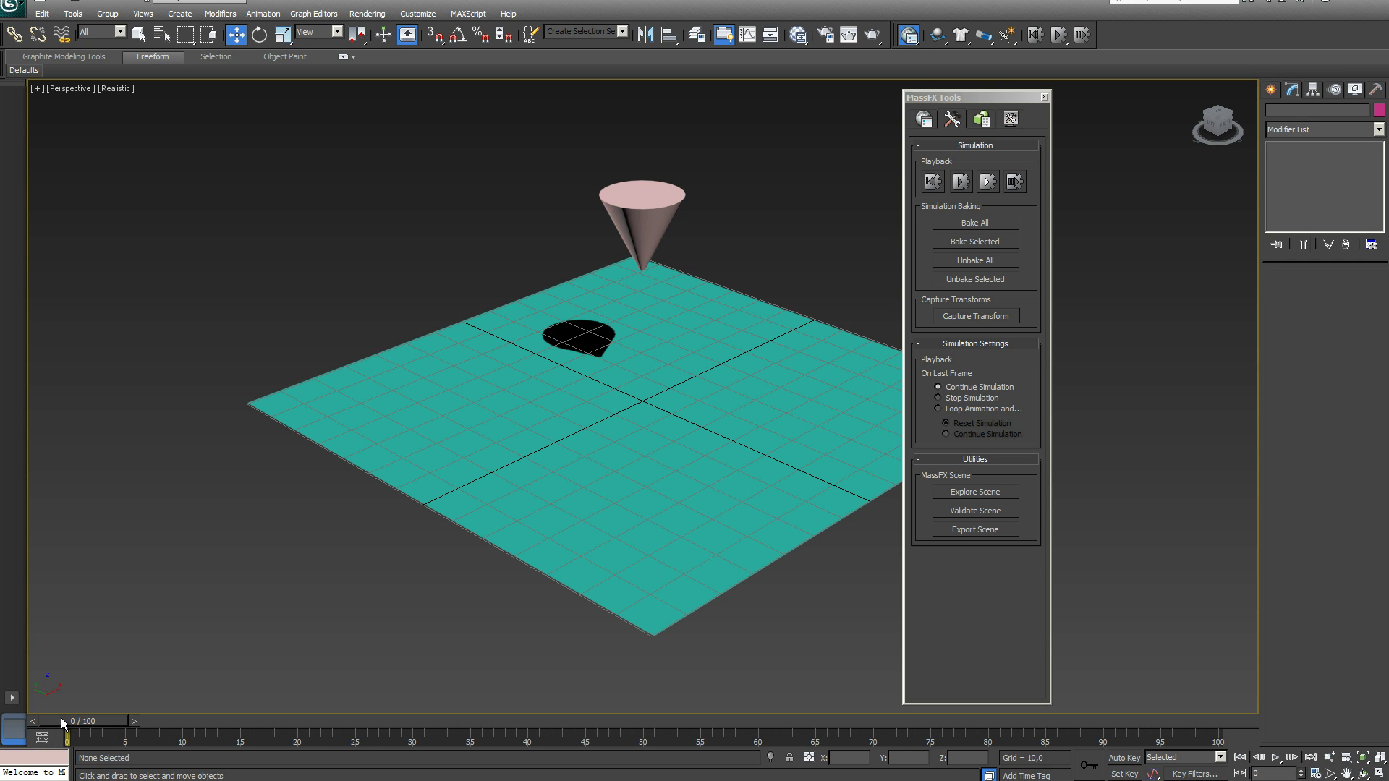
left_click_drag(72, 717, 43, 712)
key("w")
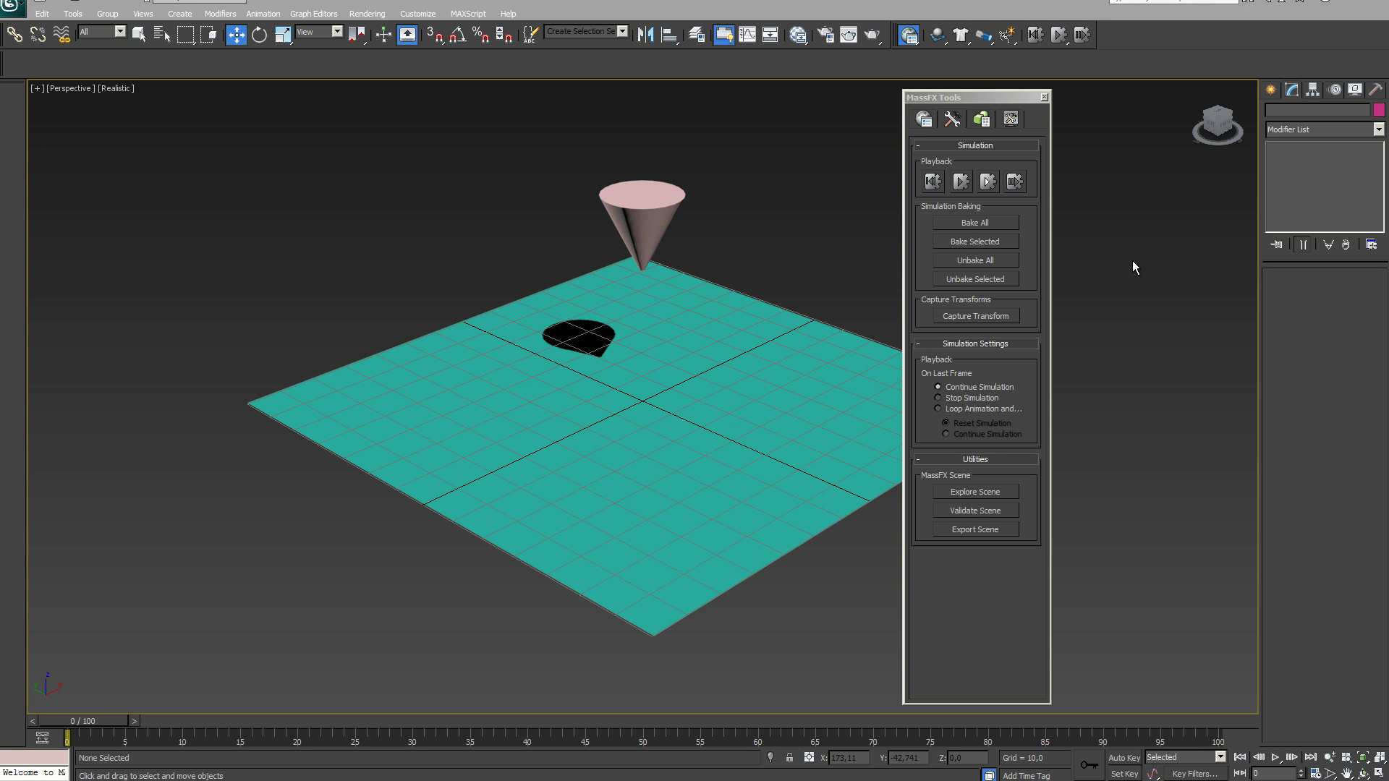
left_click(975, 262)
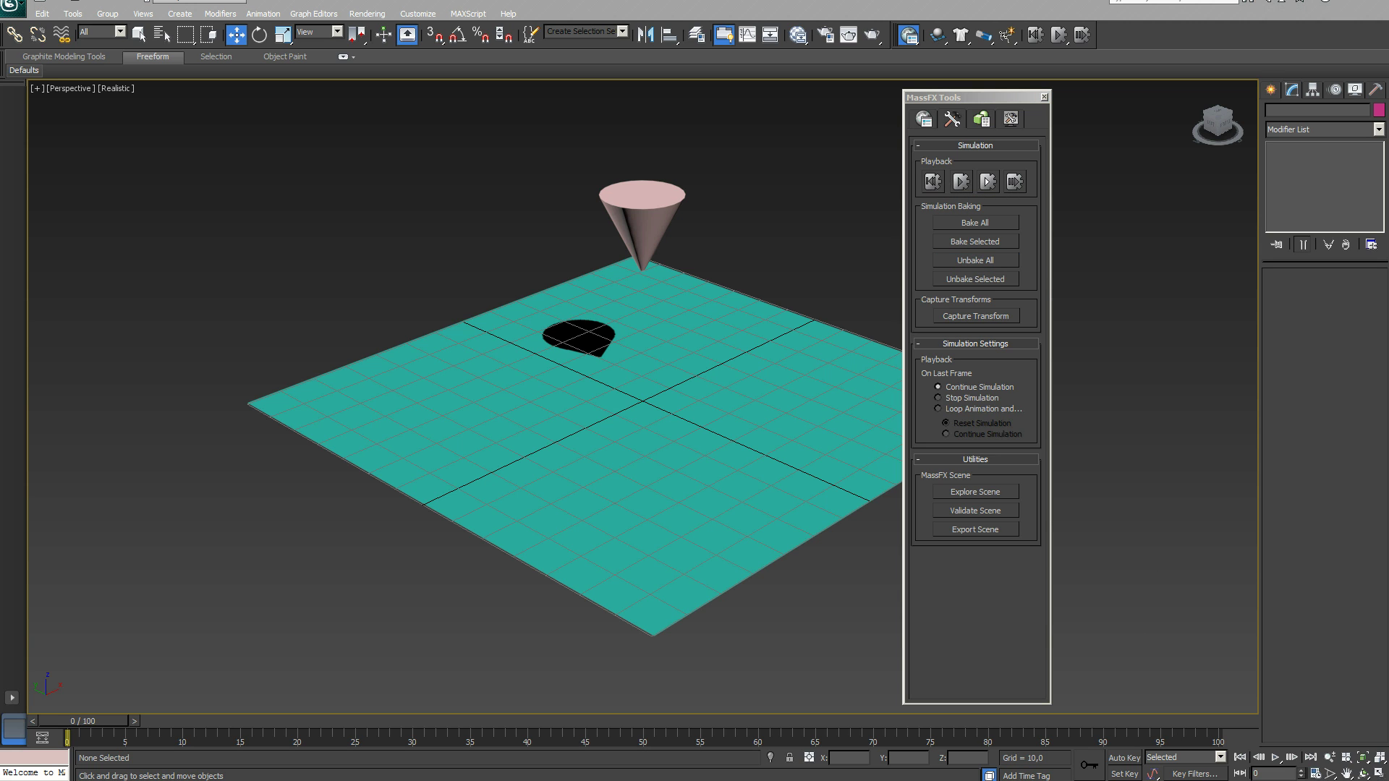
mouse_move(88, 722)
left_mouse_down()
mouse_move(534, 737)
mouse_move(91, 730)
left_mouse_up()
Bake only the cone's simulation into keyframes, unbake it again, and close the MassFX Tools window
left_click(620, 201)
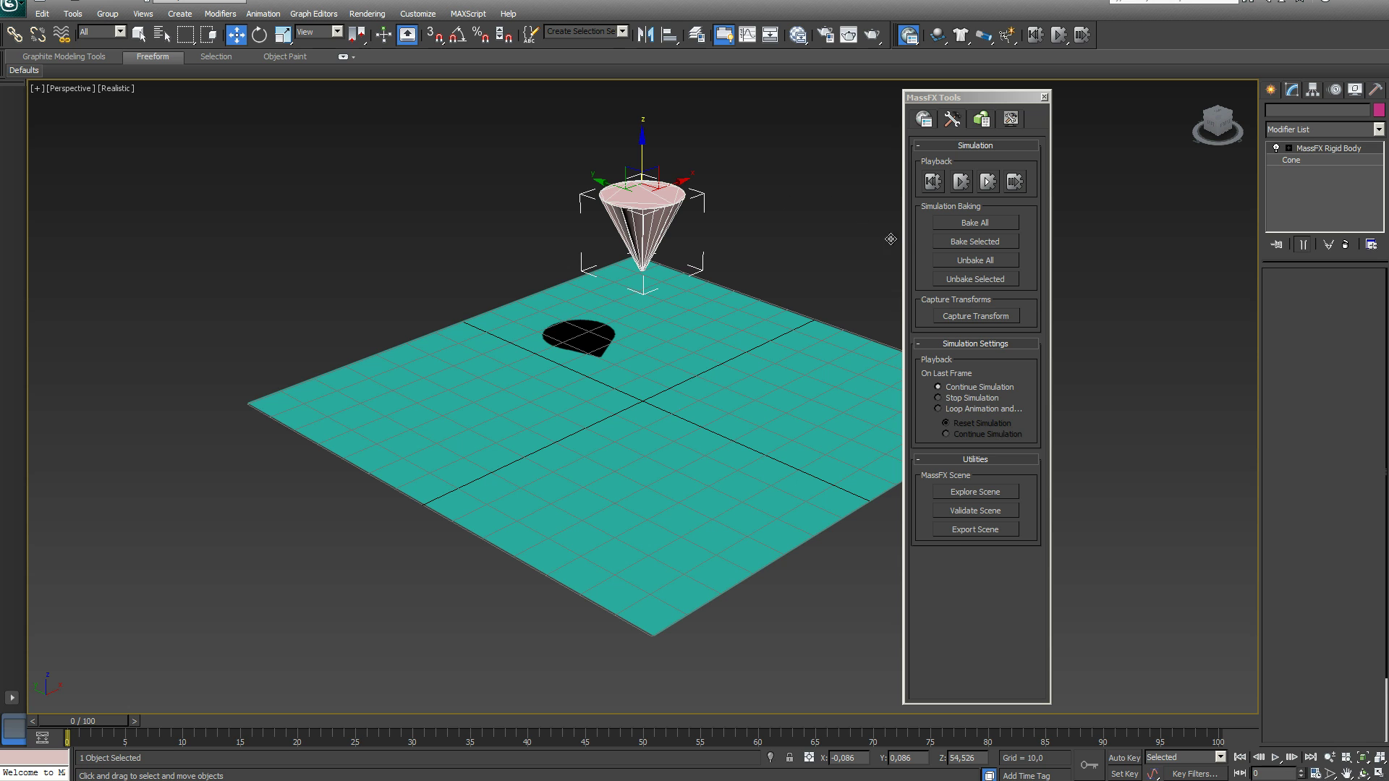
left_click(979, 242)
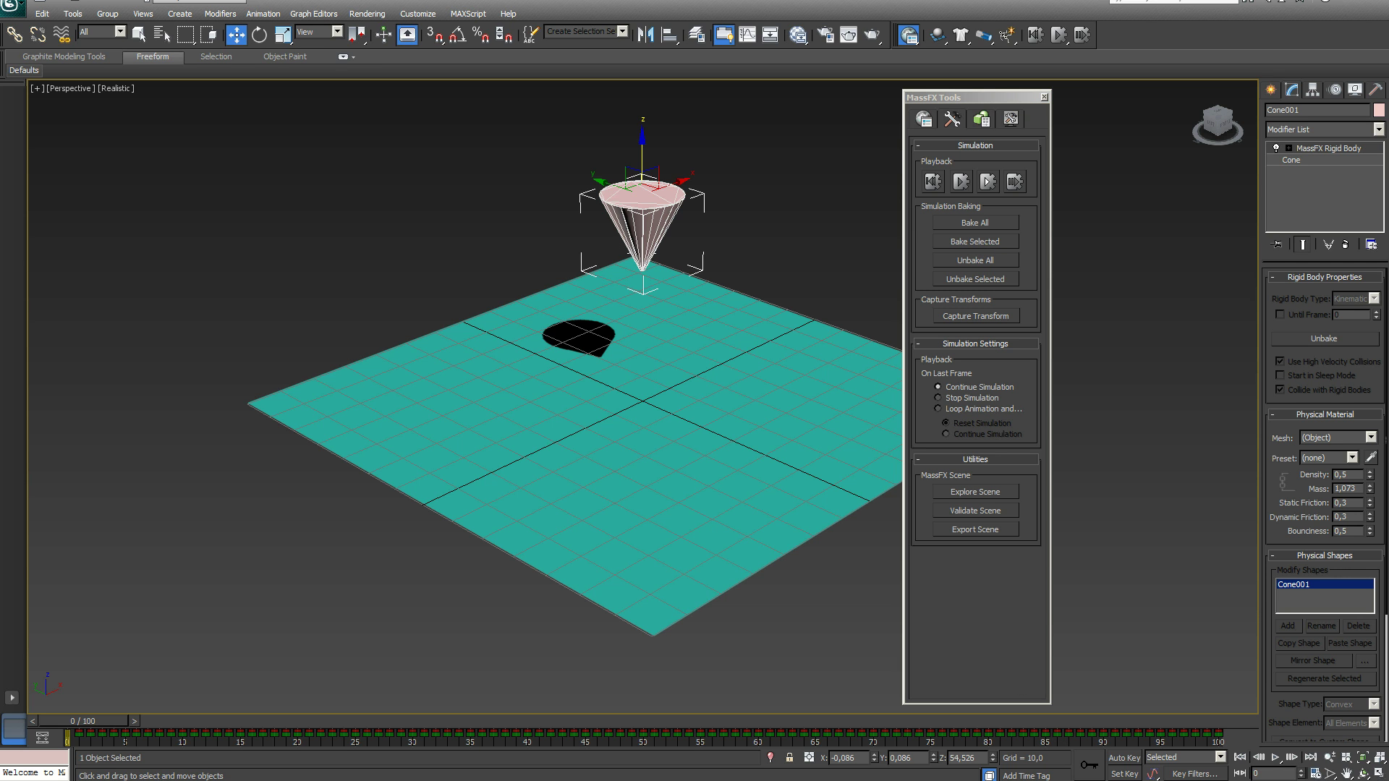
left_click(974, 279)
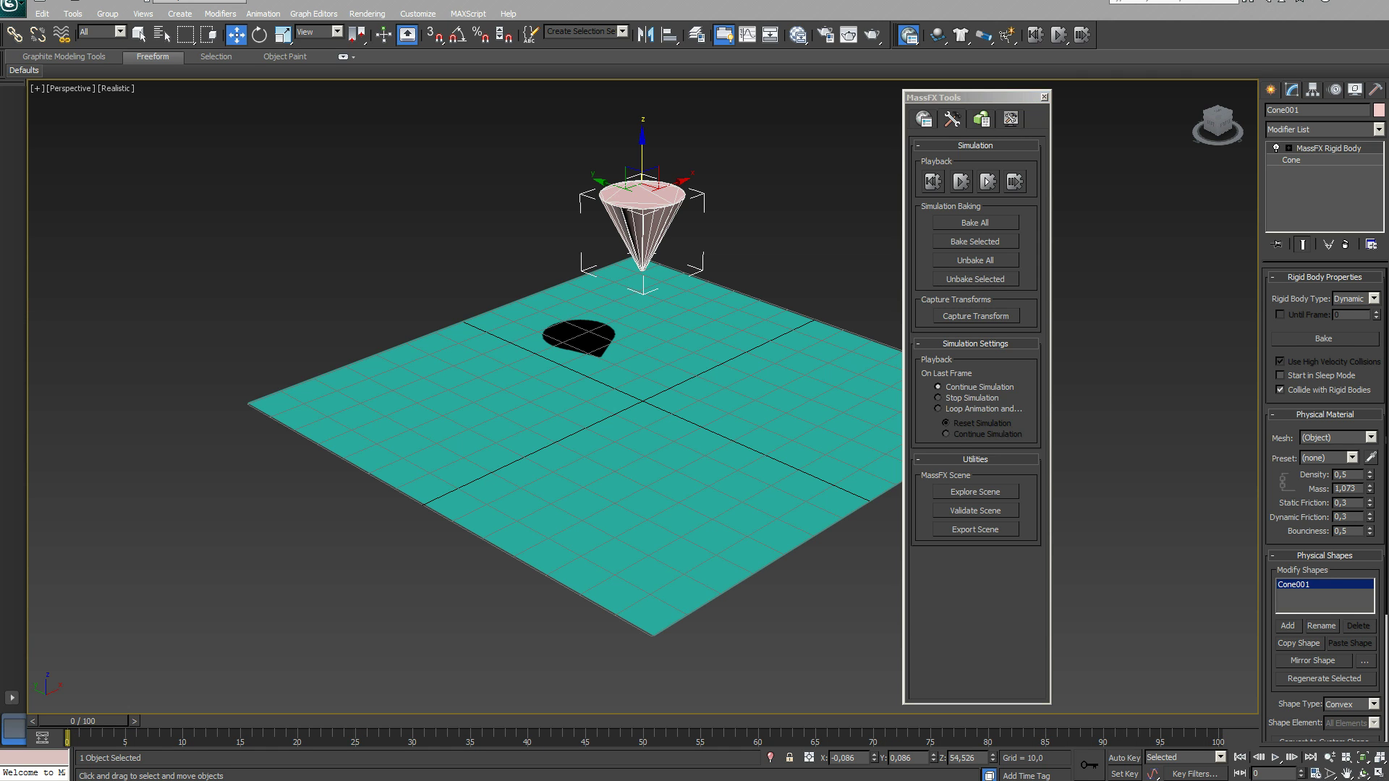
left_click(1043, 97)
left_click(928, 181)
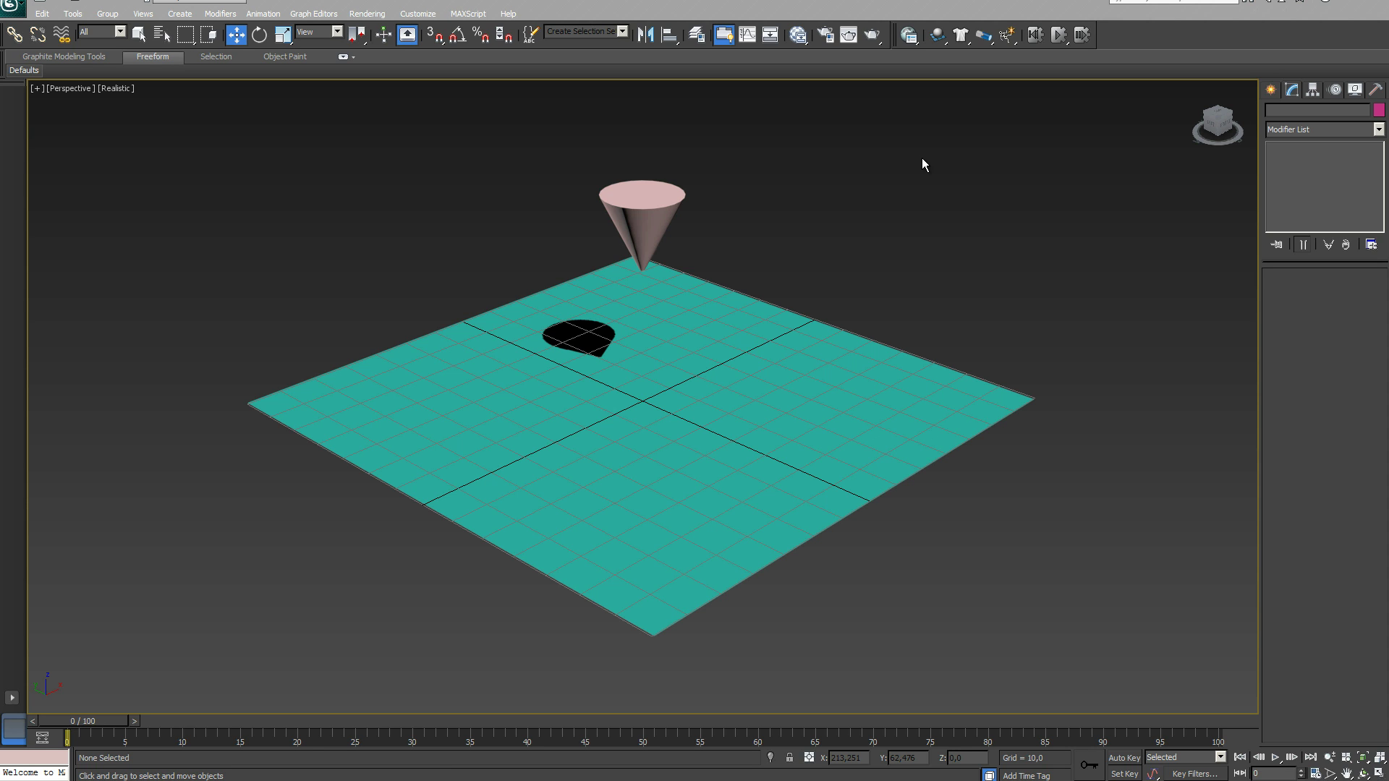
Test the simulation with directional gravity along the Y axis, and set the gravity axis back to Z
left_click(909, 34)
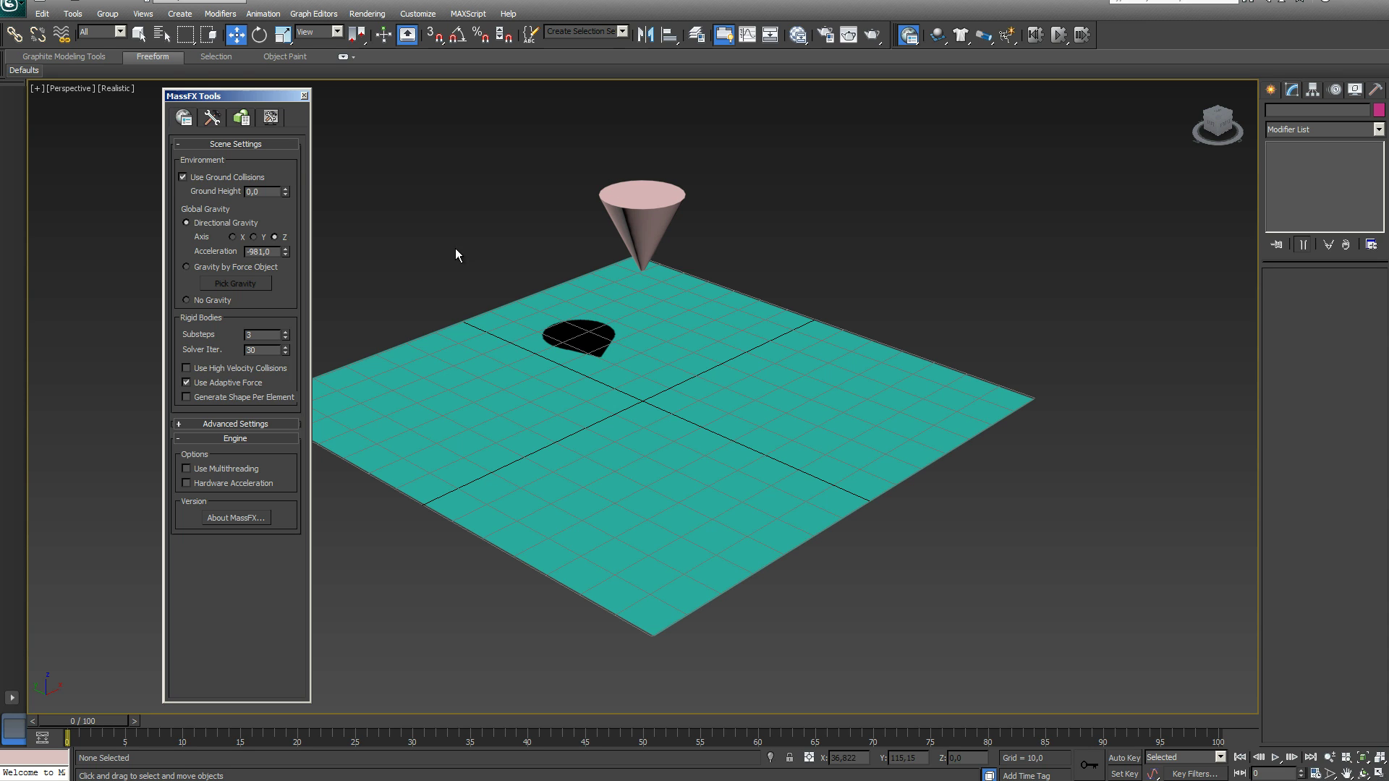
left_click(253, 237)
left_click(1057, 35)
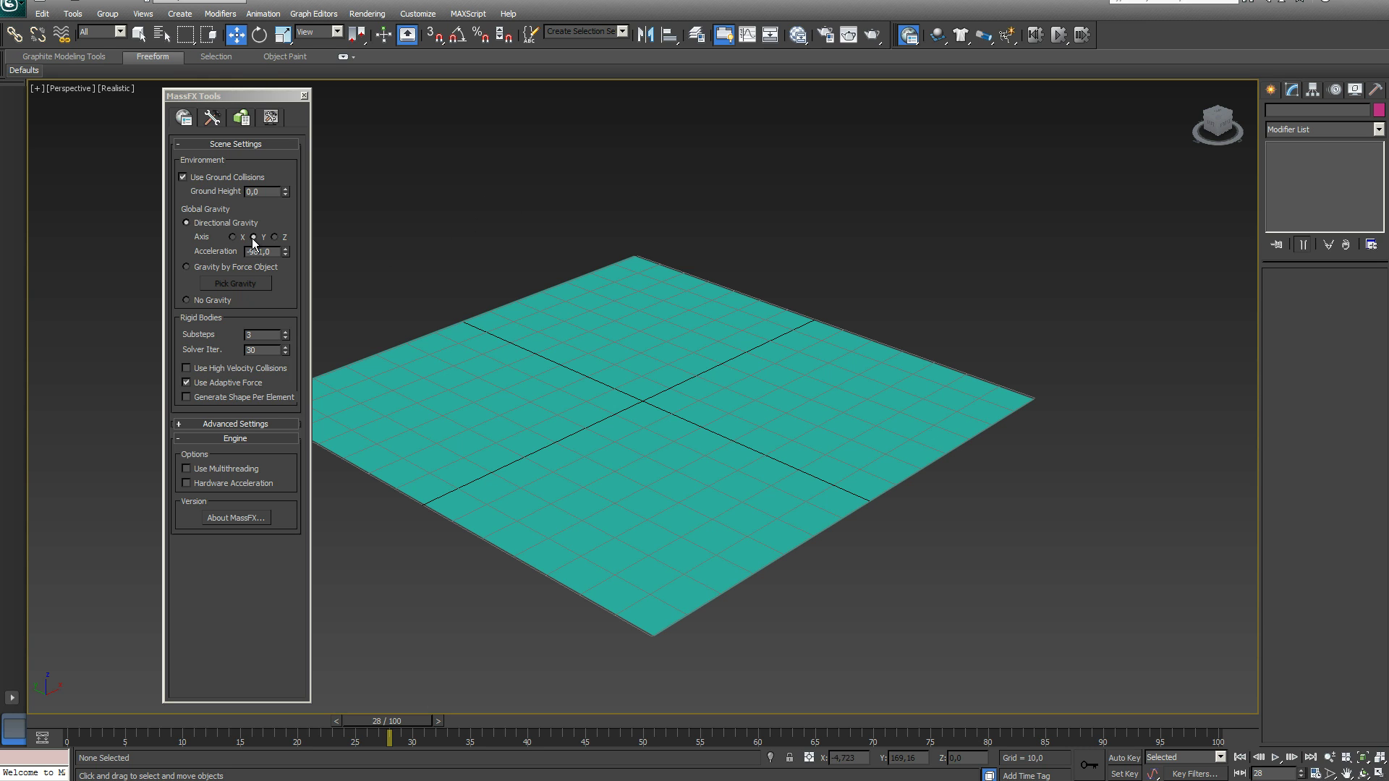
left_click(274, 238)
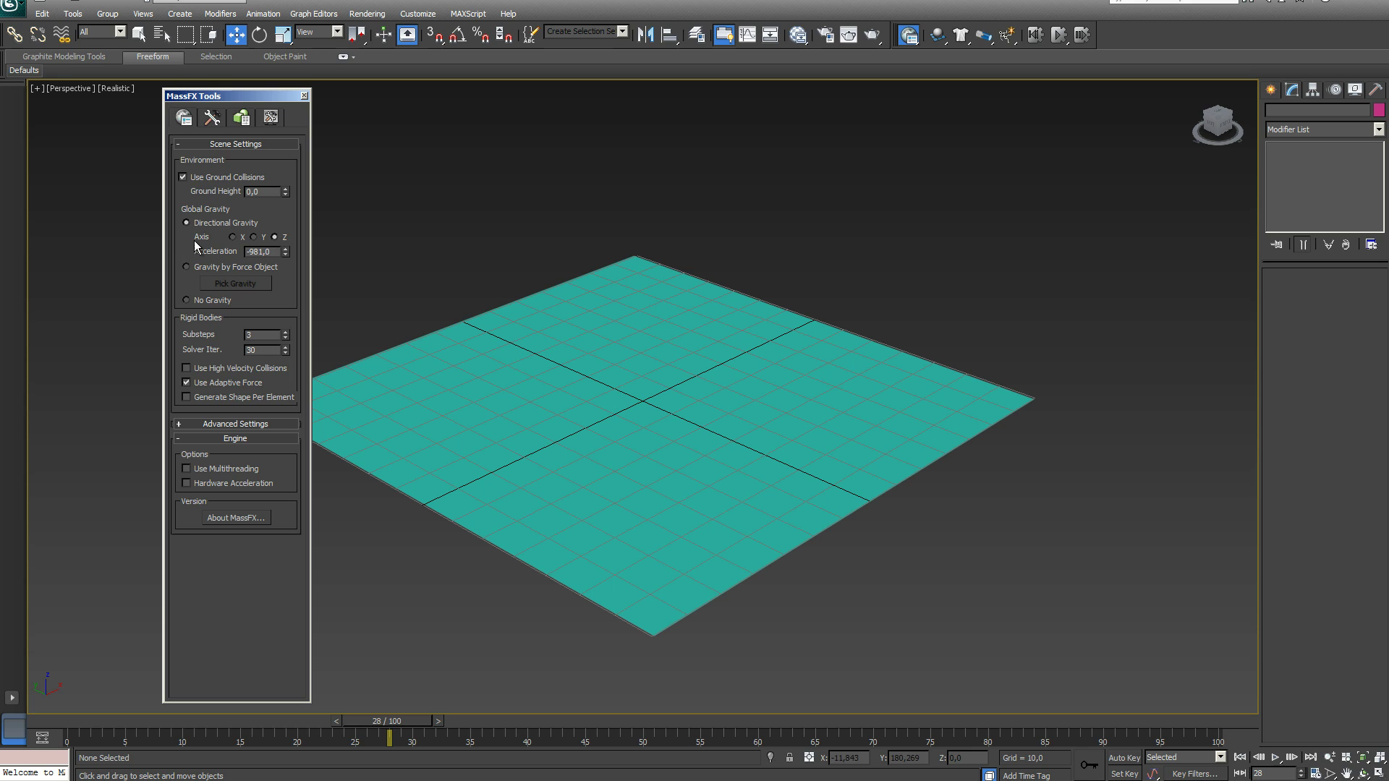
Turn global gravity off with No Gravity, reset the simulation, and run it to test the effect
left_click(186, 300)
left_click(1033, 36)
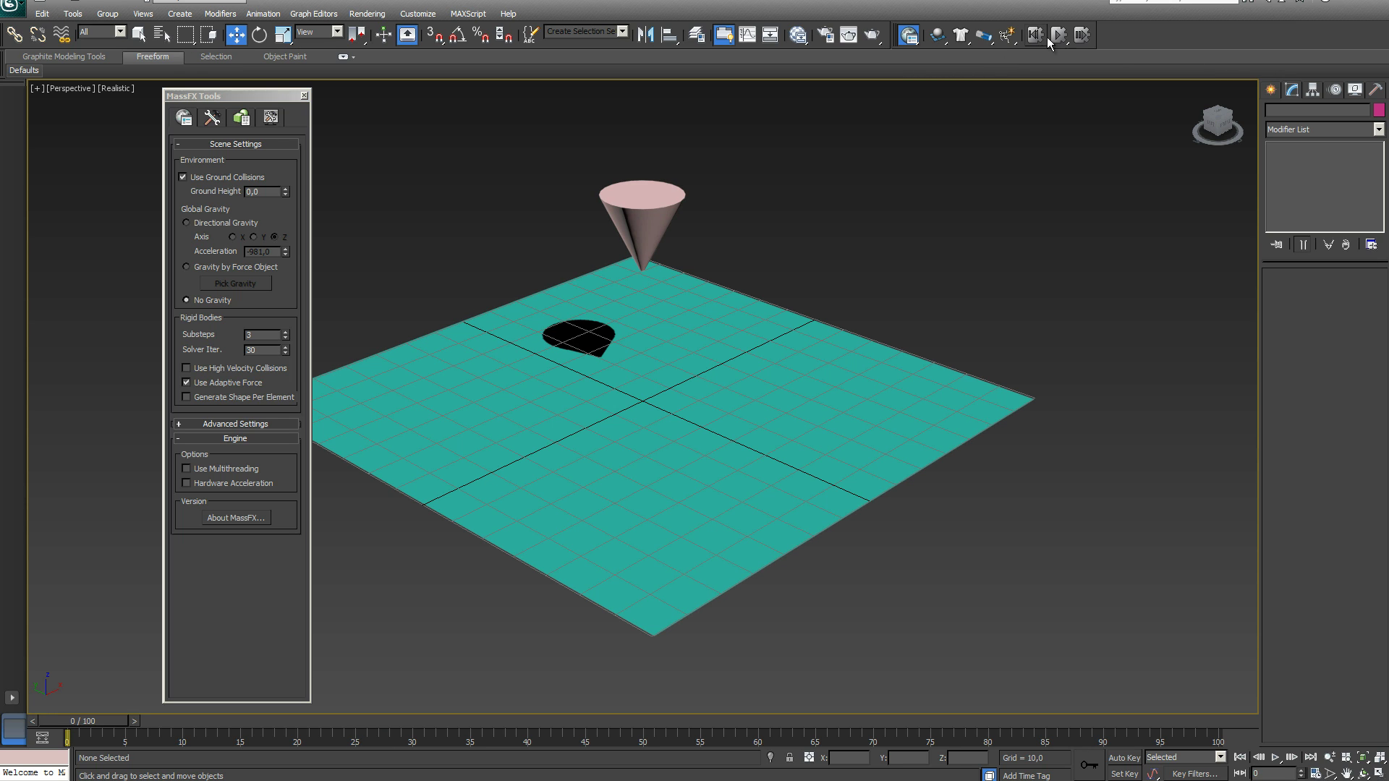
left_click(1058, 36)
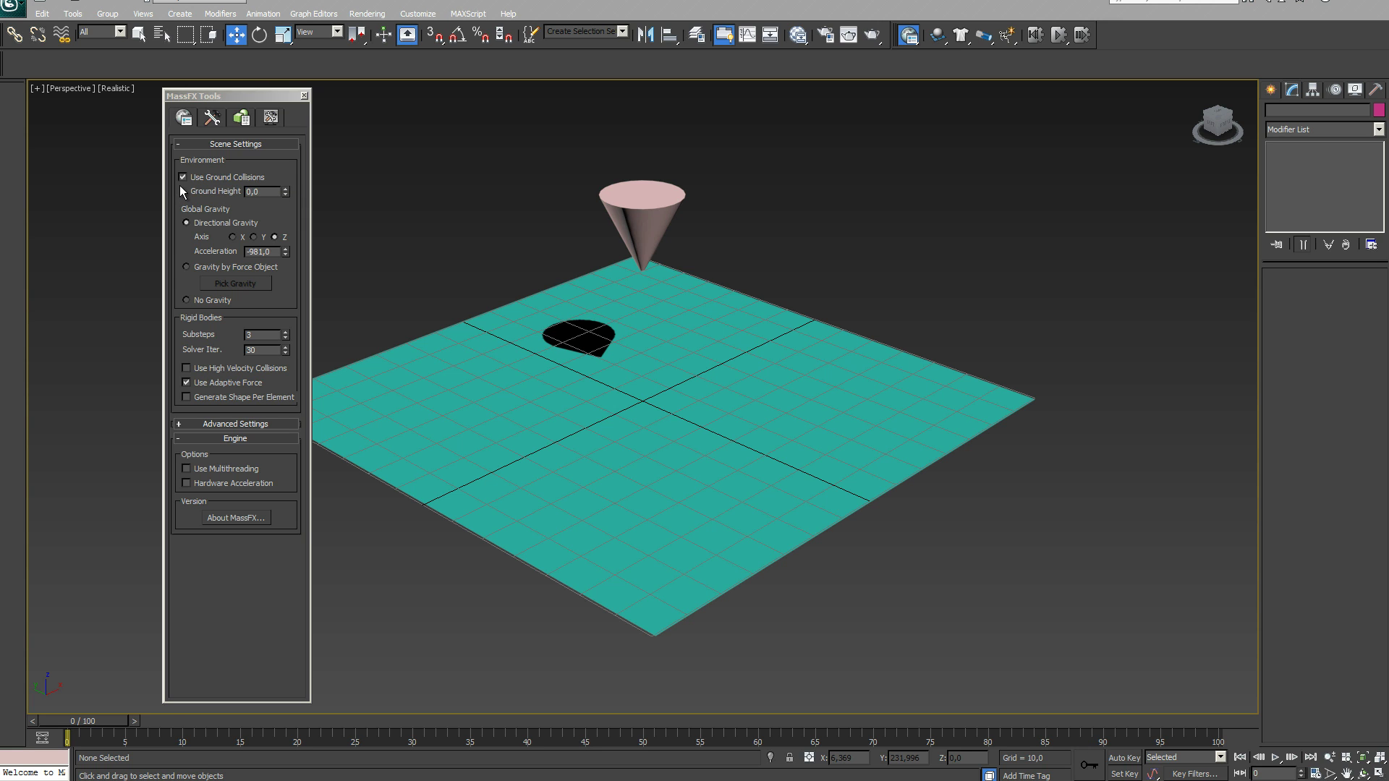
Move the plane down along the Z axis to about -41.4, below the home grid
left_click(699, 381)
left_click(666, 371)
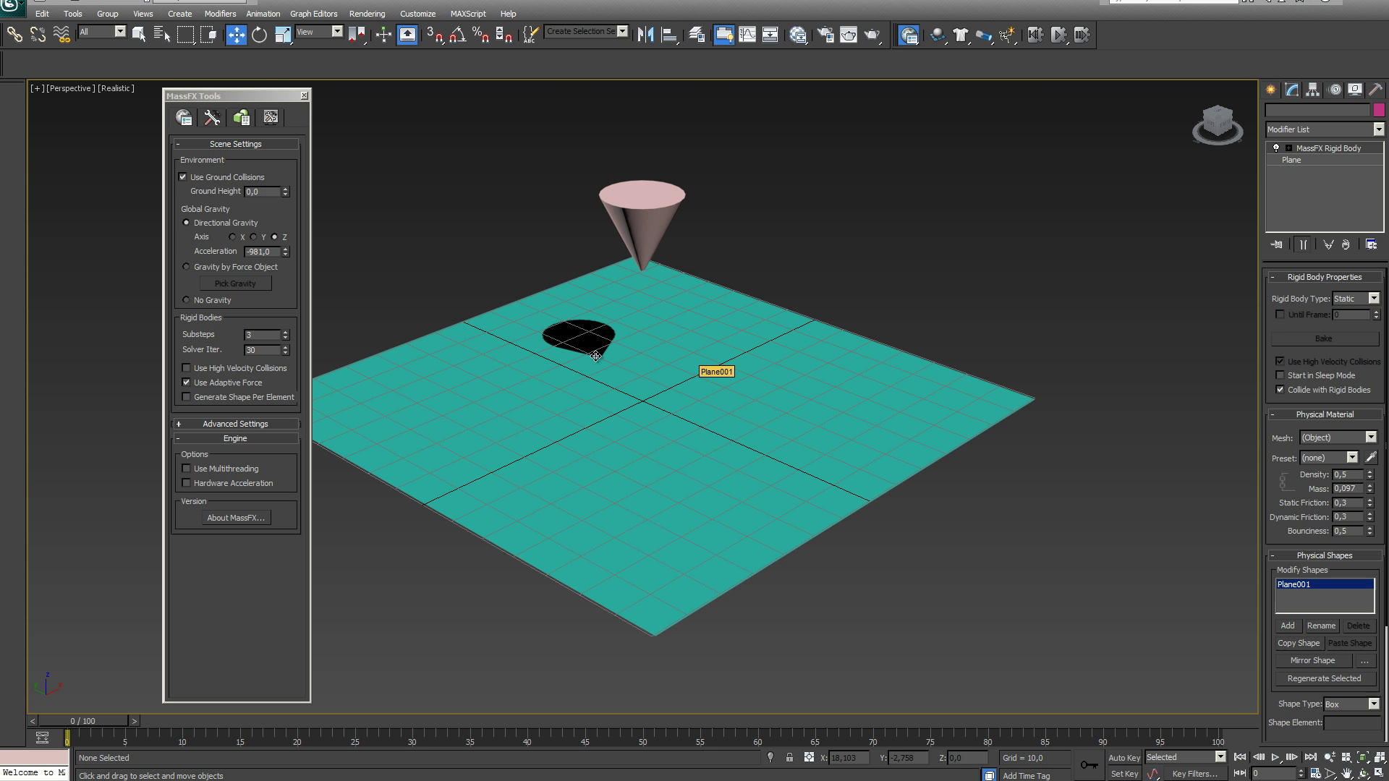
left_click_drag(648, 345, 649, 515)
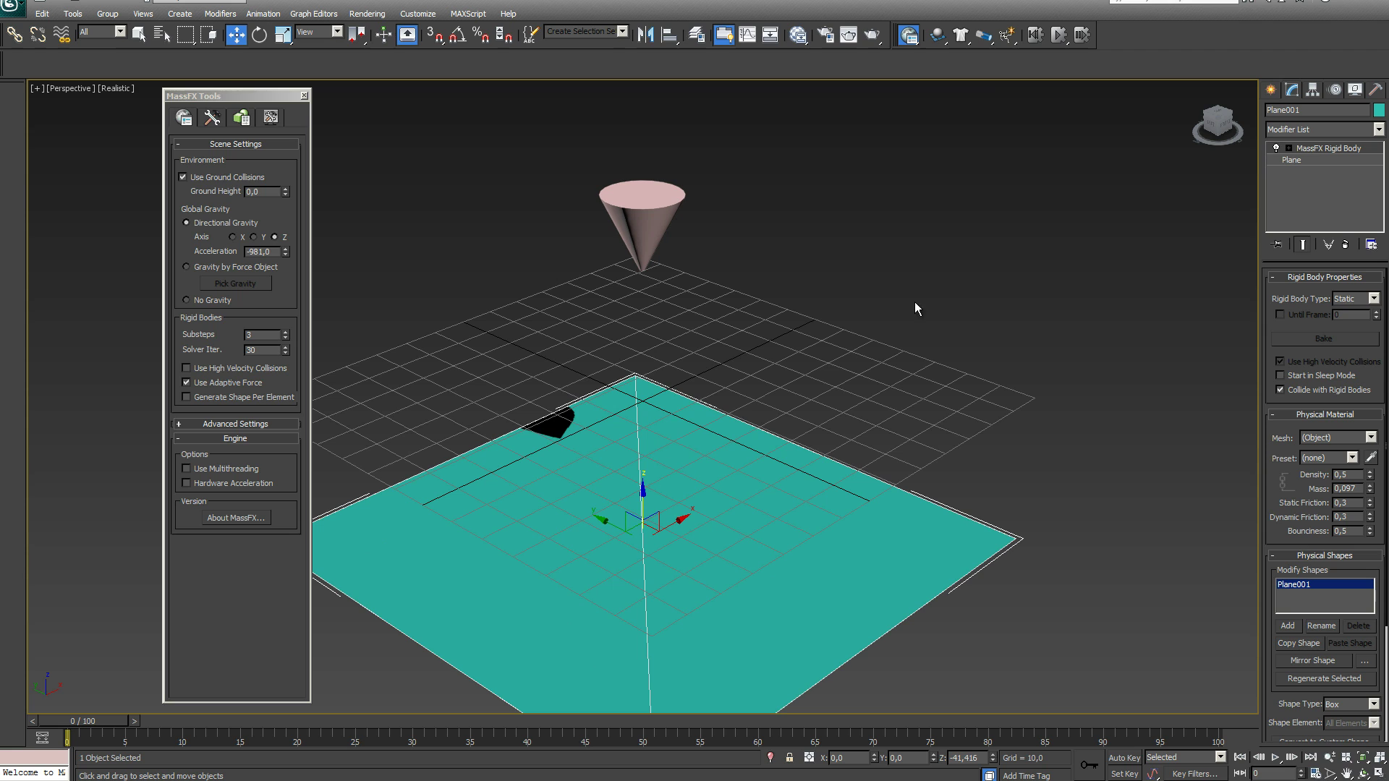
Simulate the cone's drop above the lowered plane, reset the simulation, and disable Use Ground Collisions
left_click(1061, 38)
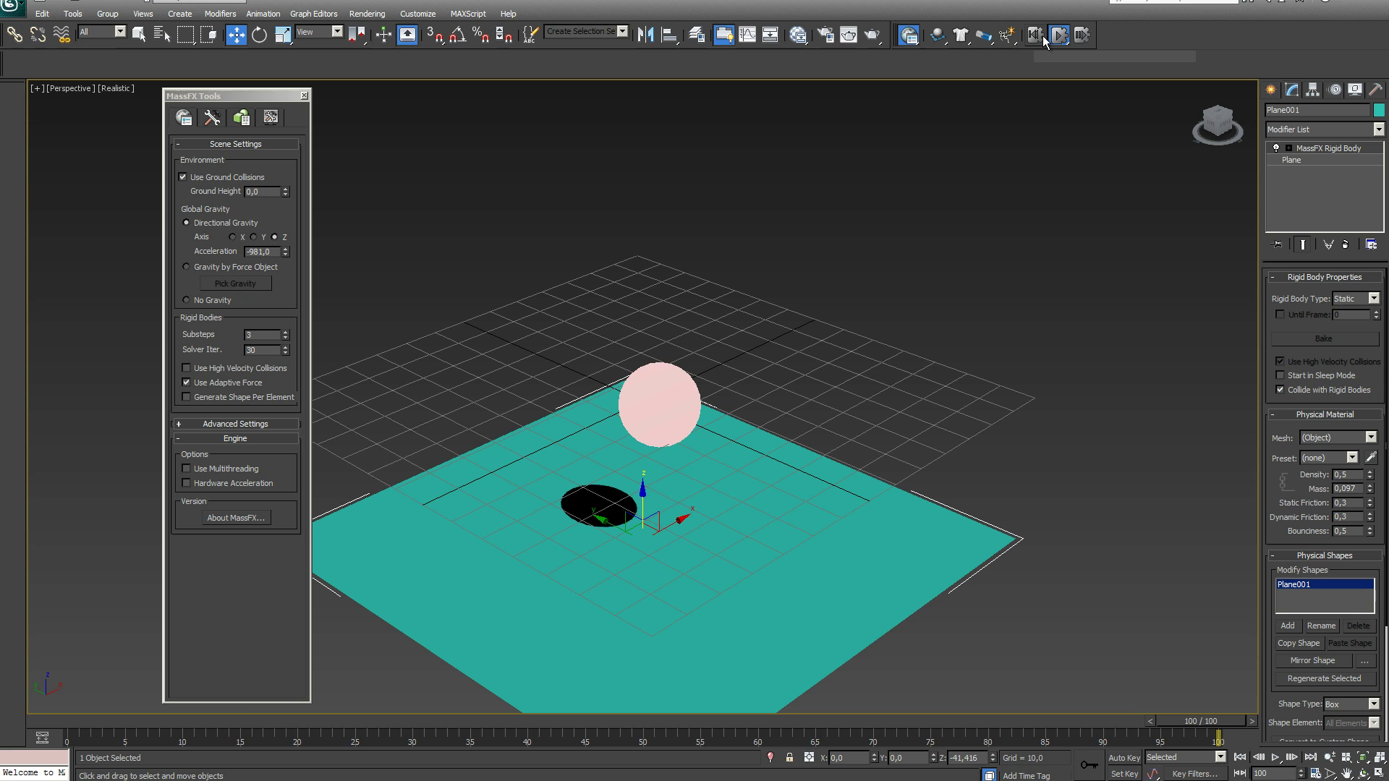
left_click(1036, 35)
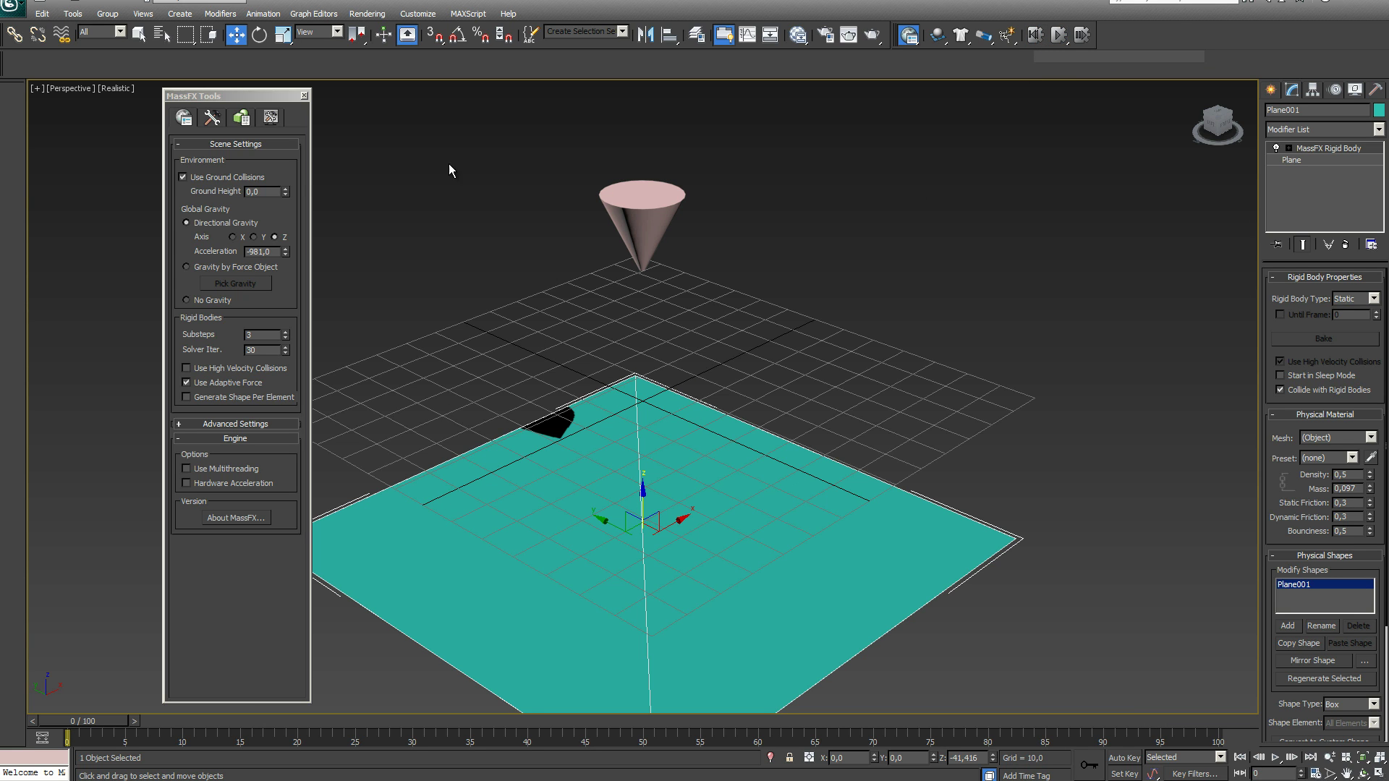
left_click(182, 177)
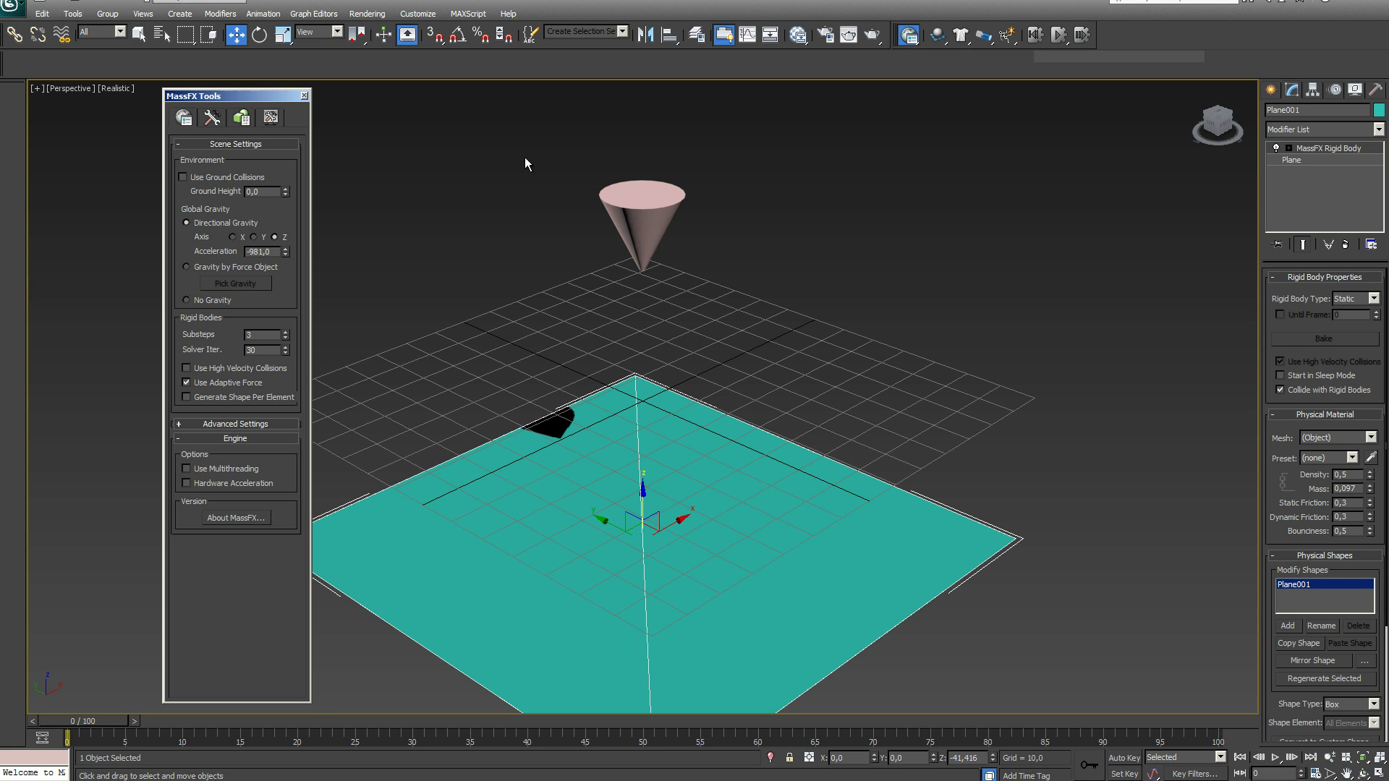
Simulate the cone's drop with ground collisions disabled, and run the simulation for the green sphere above the plane
left_click(1058, 36)
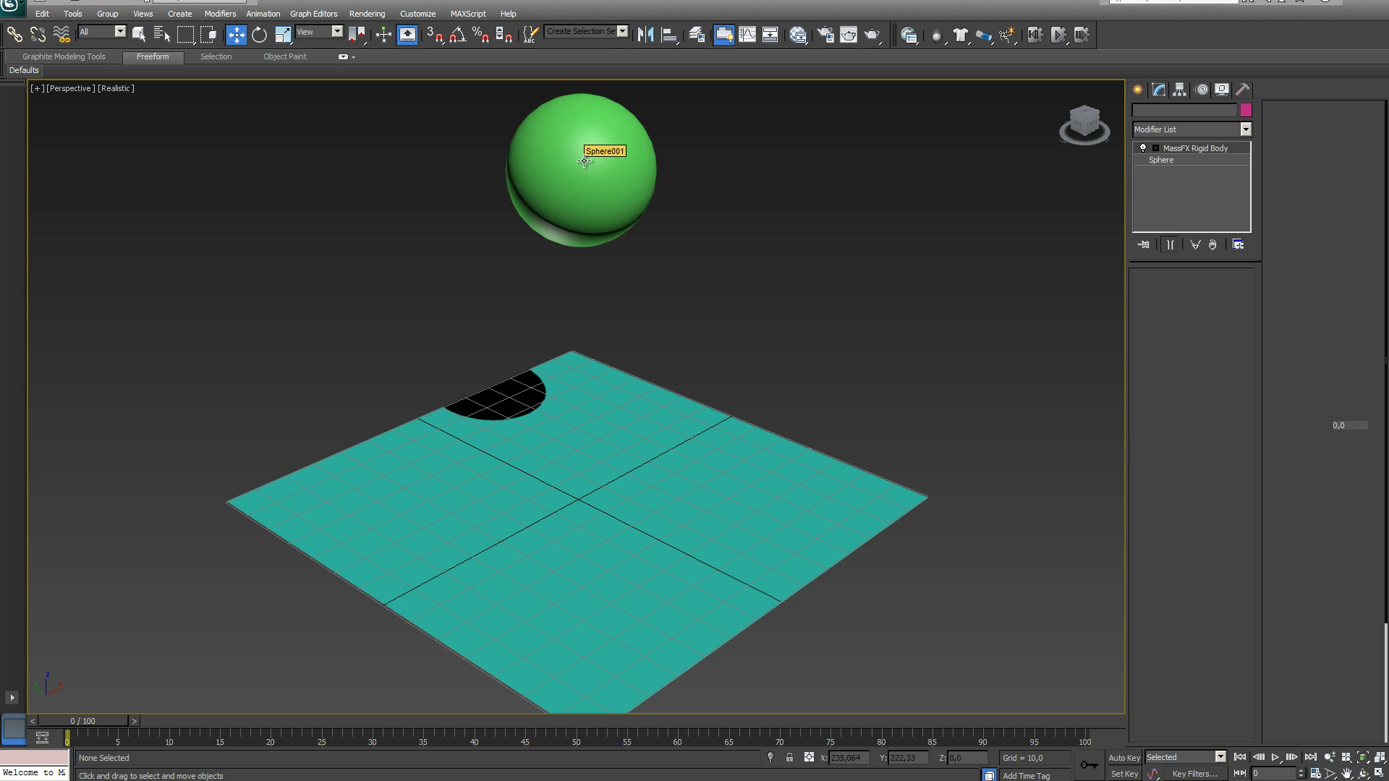
left_click(584, 160)
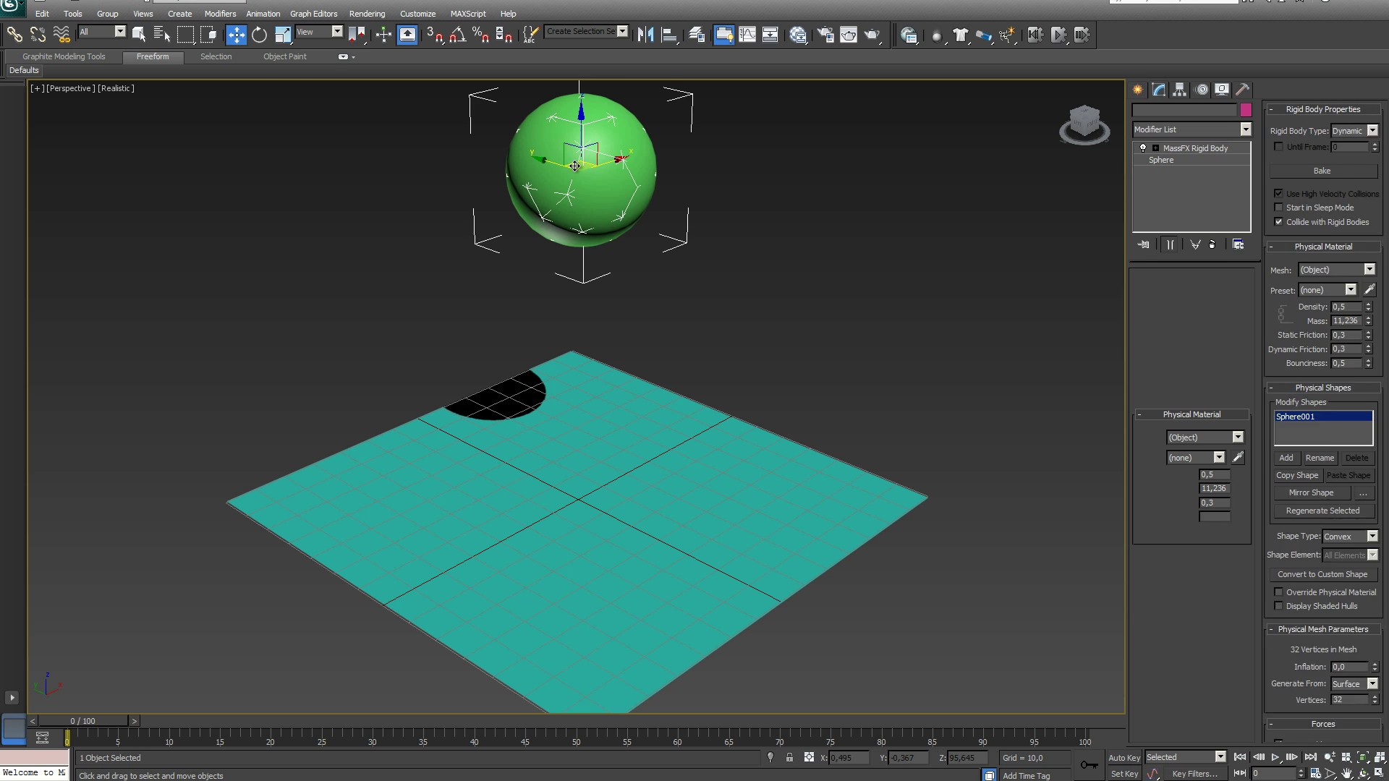
left_click(1061, 34)
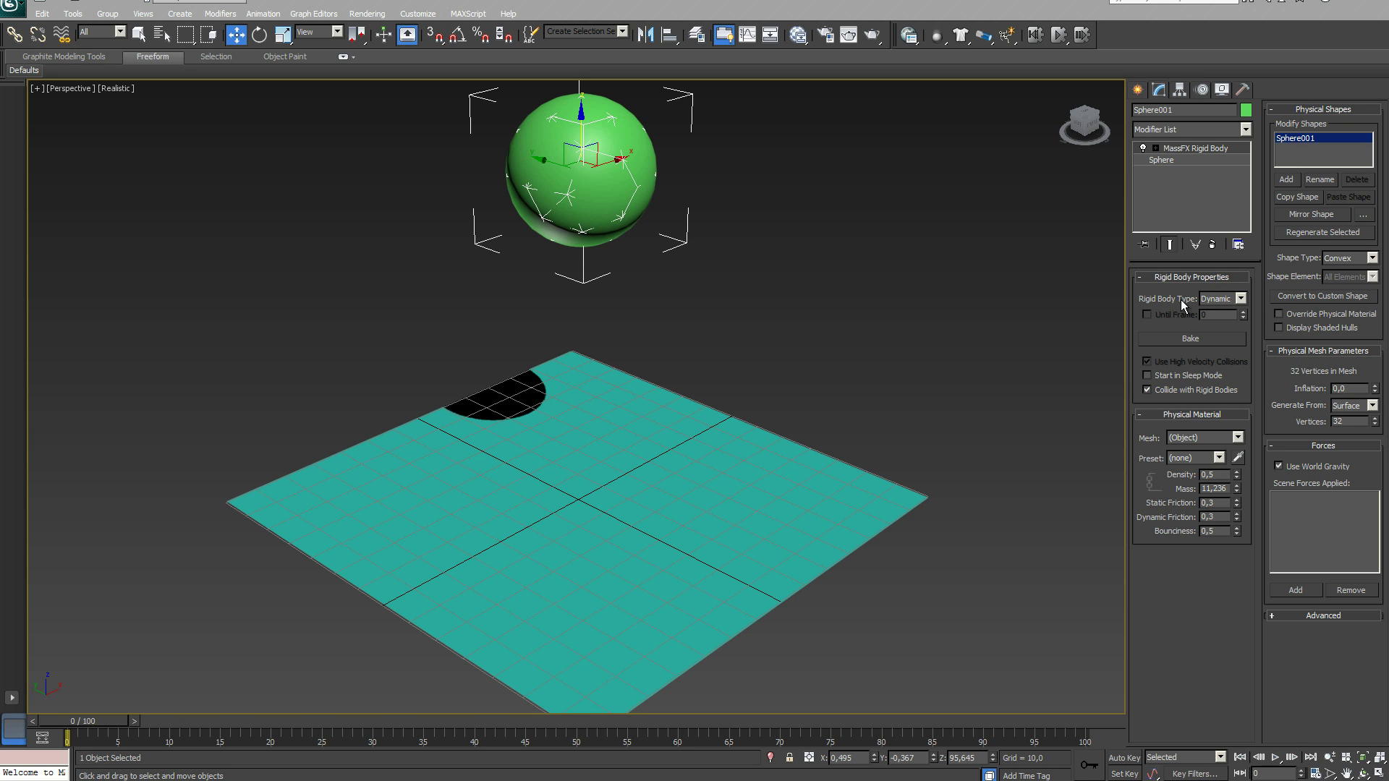
Set the green sphere's rigid body type to Kinematic
left_click(1240, 299)
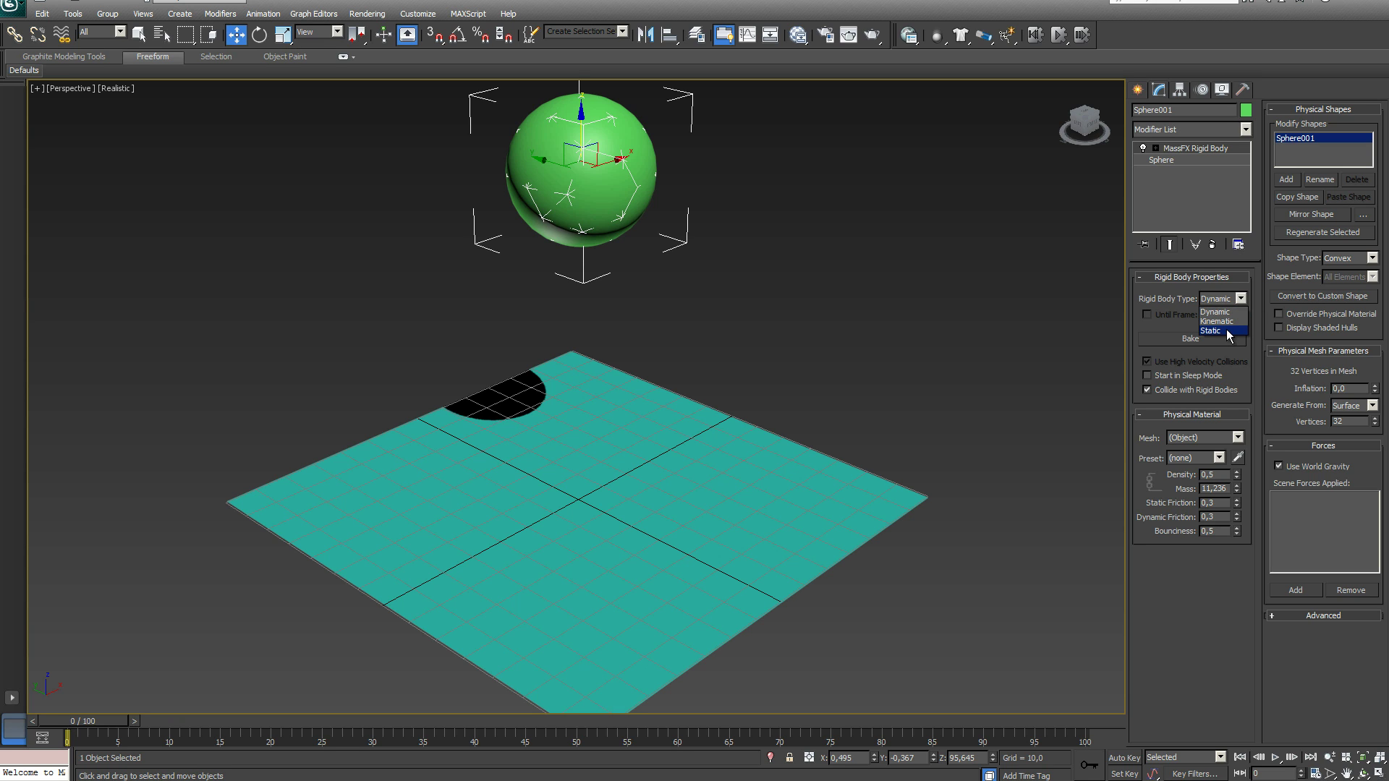
left_click(1164, 323)
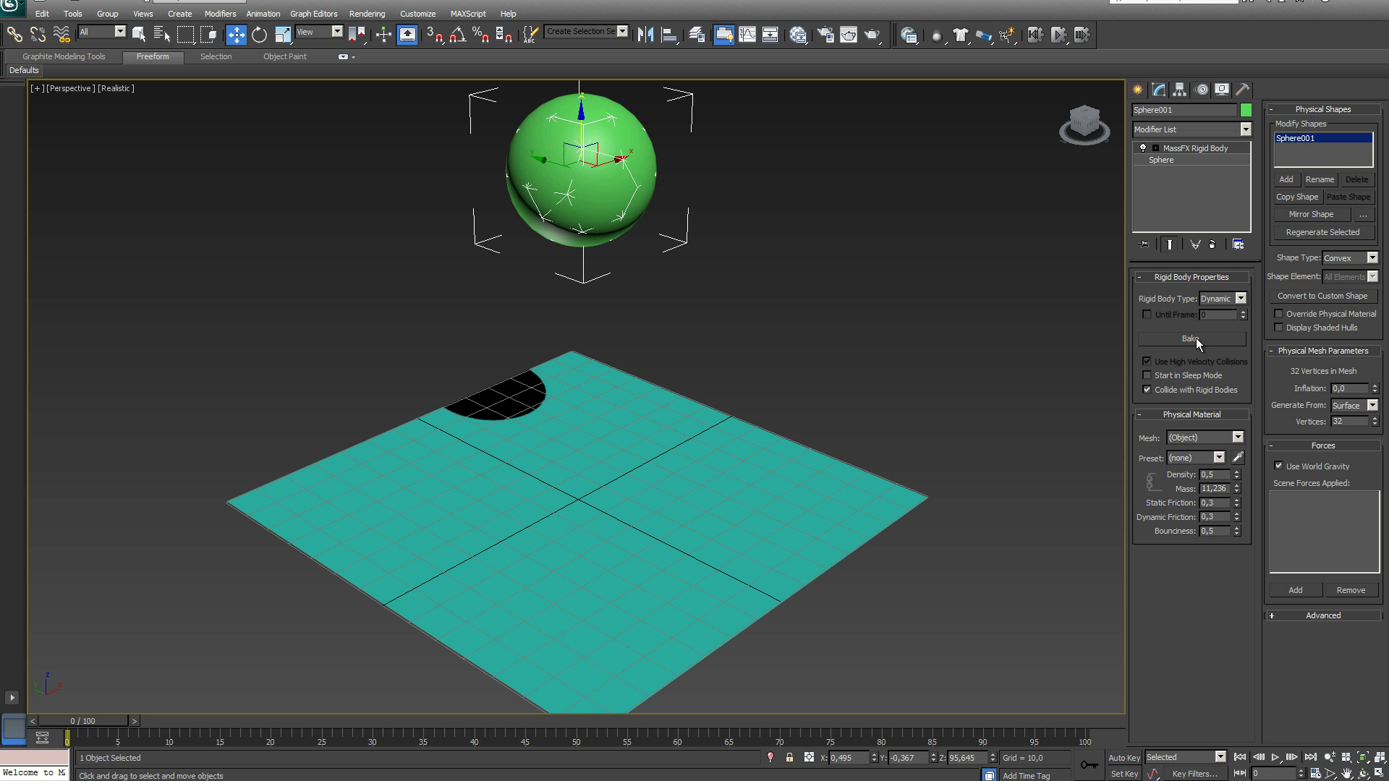
left_click(1195, 337)
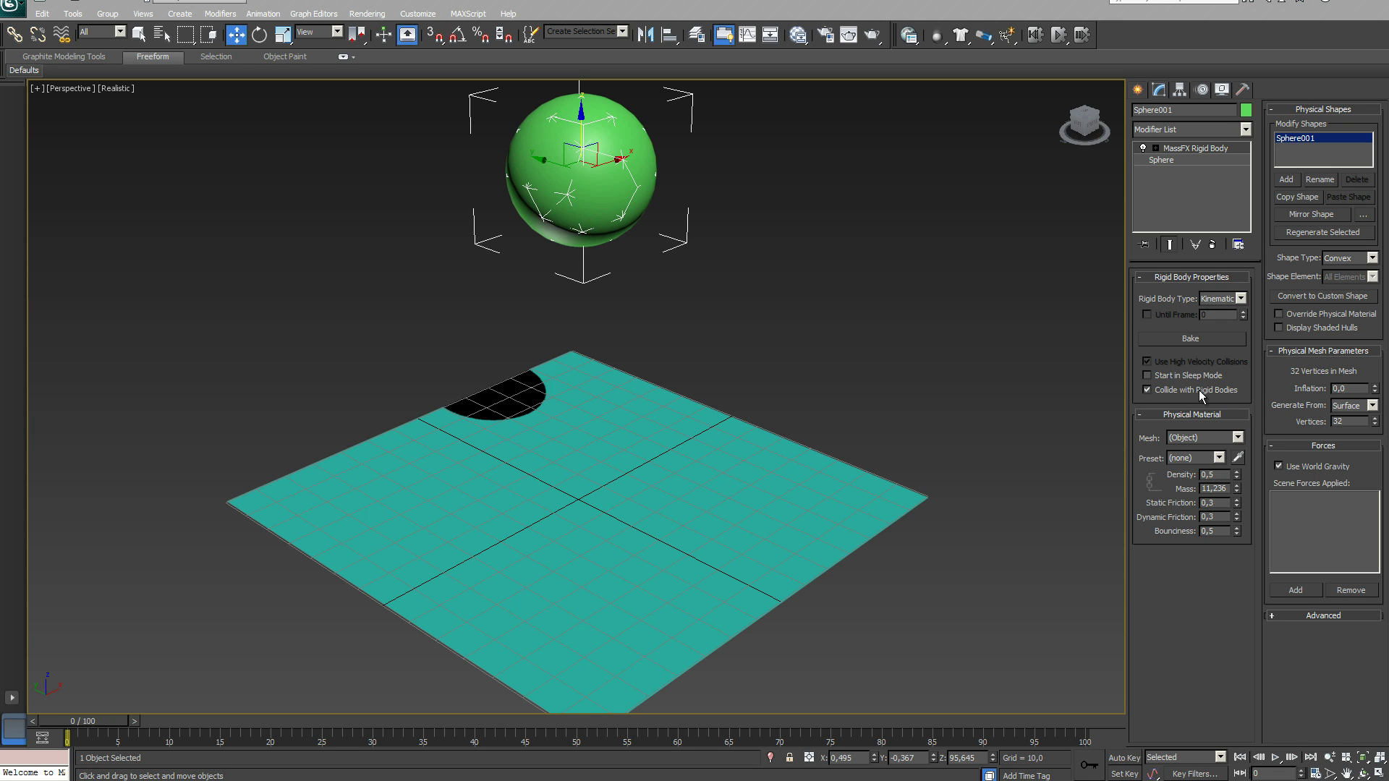
Test the sphere's fall with Collide with Rigid Bodies disabled, reset the simulation, and enable the option again
left_click(1147, 390)
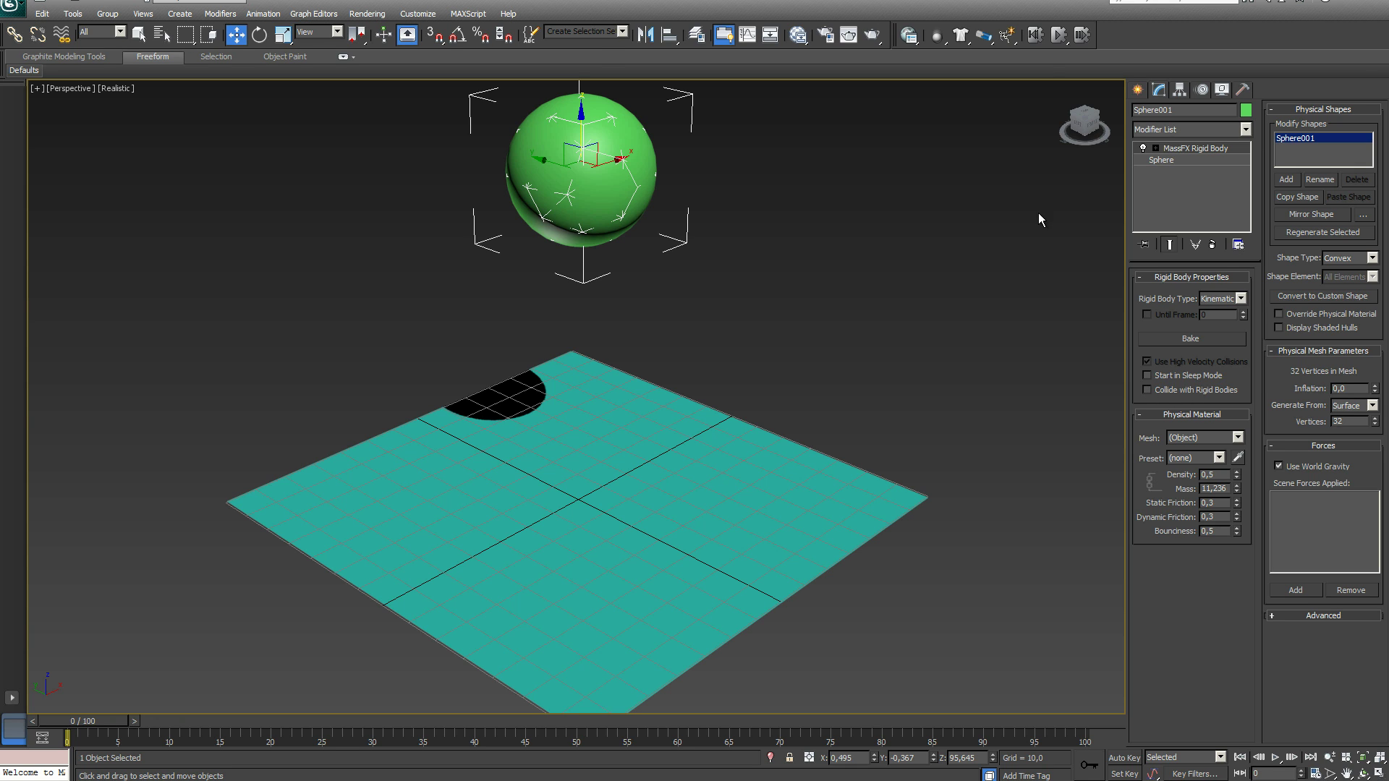
left_click(1058, 38)
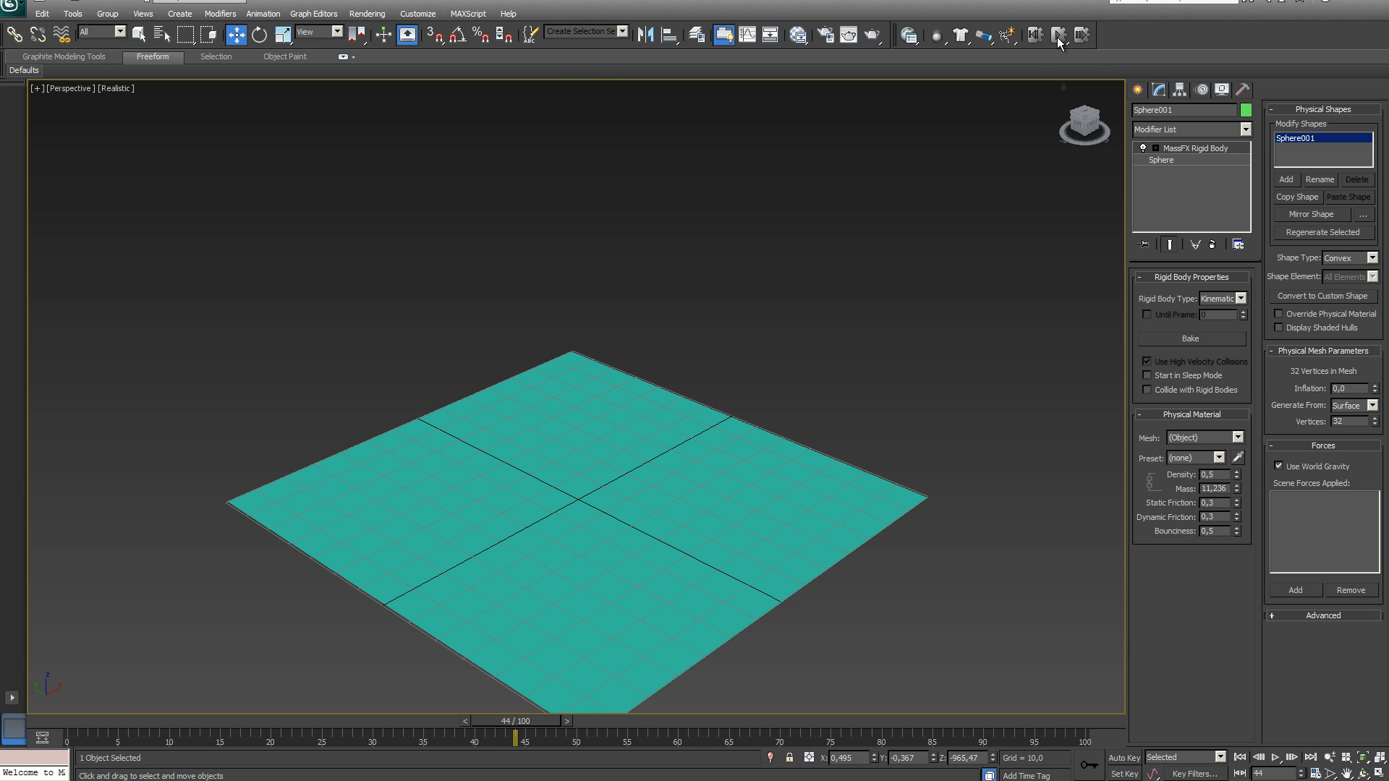
left_click(1033, 36)
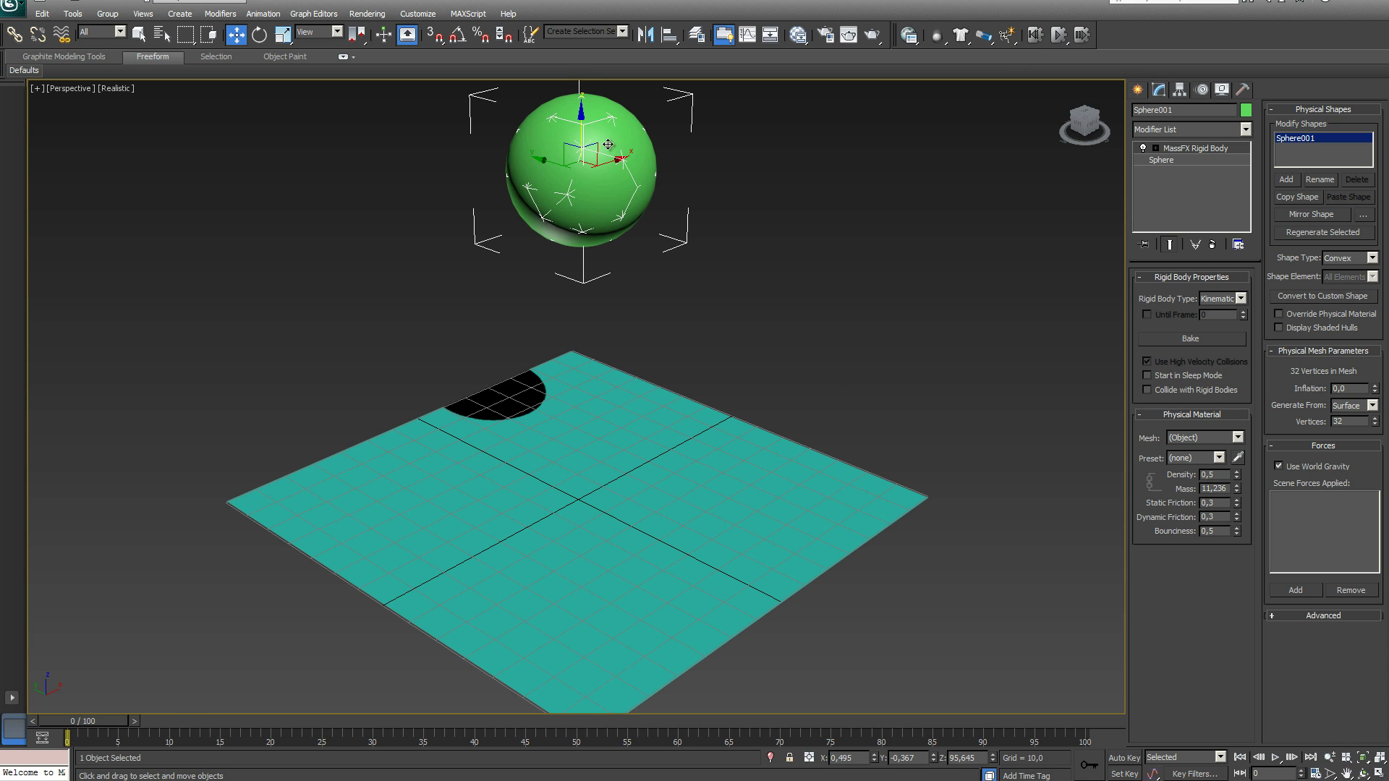
left_click(1147, 390)
Enable Start in Sleep Mode for the green sphere, run the simulation, and reset it
left_click(910, 35)
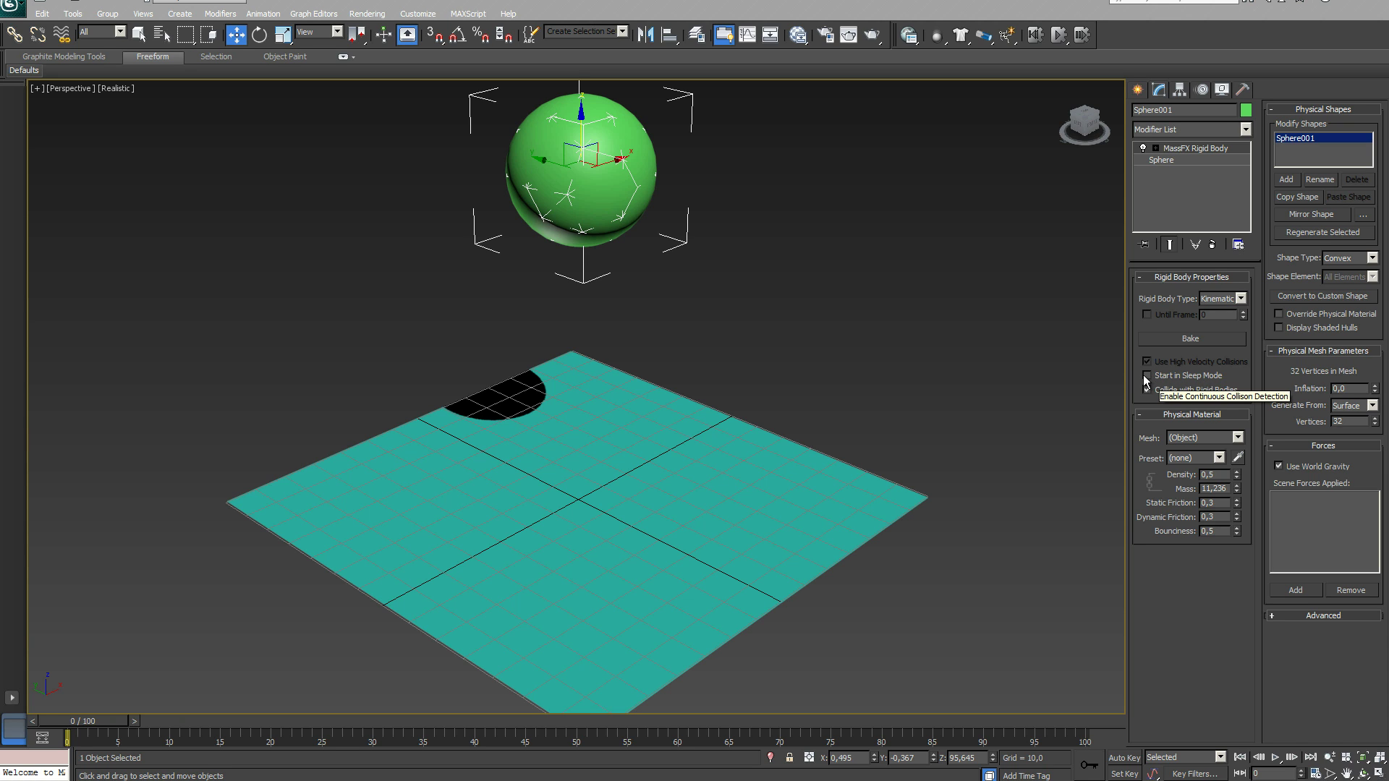
left_click(1147, 374)
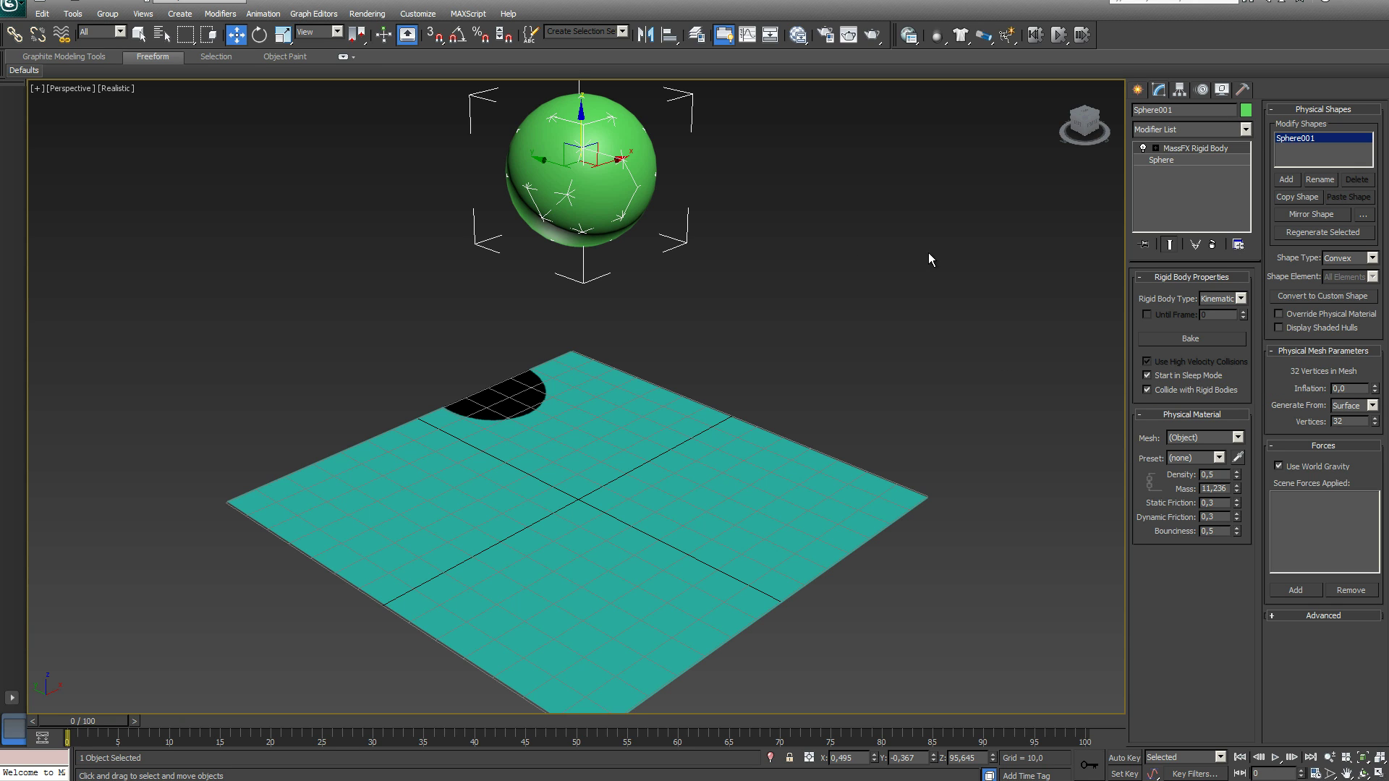
left_click(1058, 35)
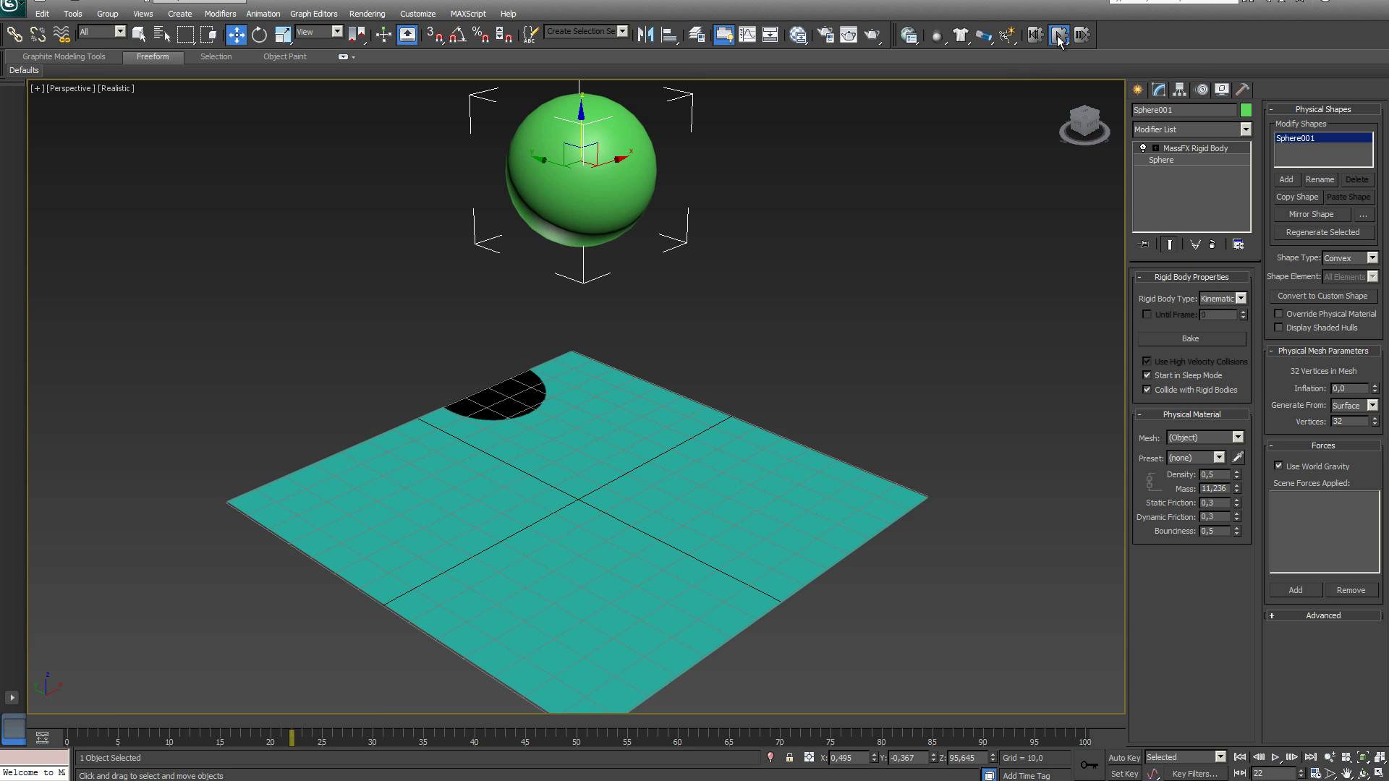
left_click(1037, 34)
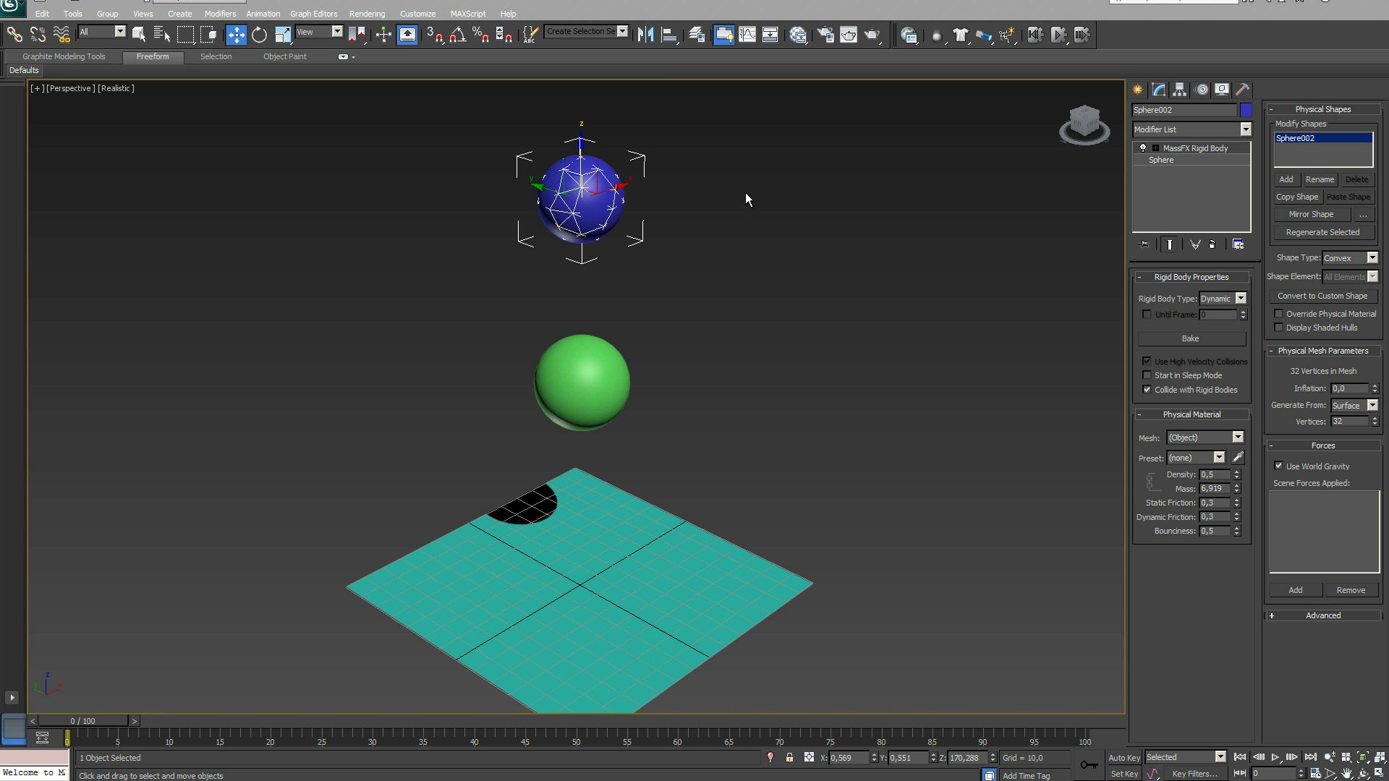
Select the green sphere that starts in sleep mode and simulate the blue sphere dropping onto it
left_click(586, 363)
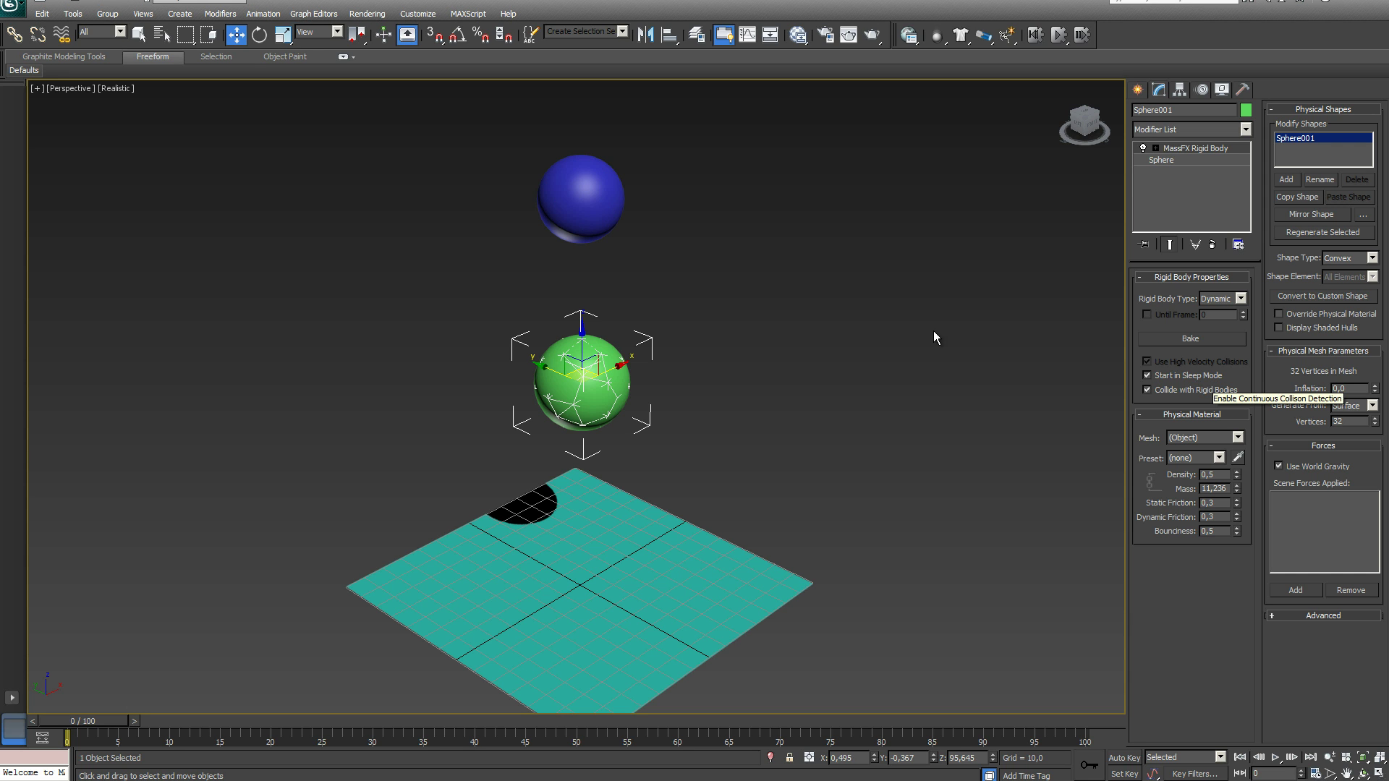
left_click(1060, 35)
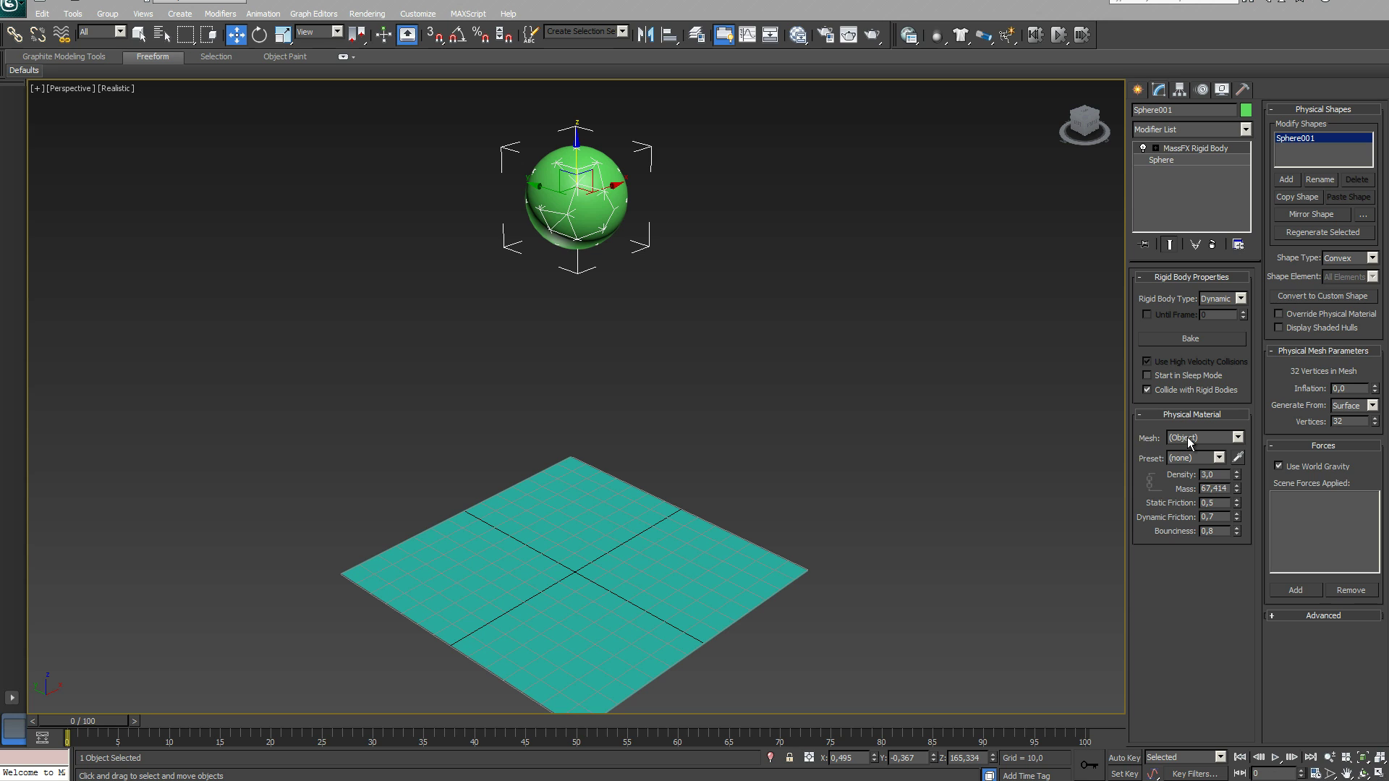
Check the Mesh choices of the green sphere's physical material, then simulate its drop onto the plane and reset
left_click(1238, 436)
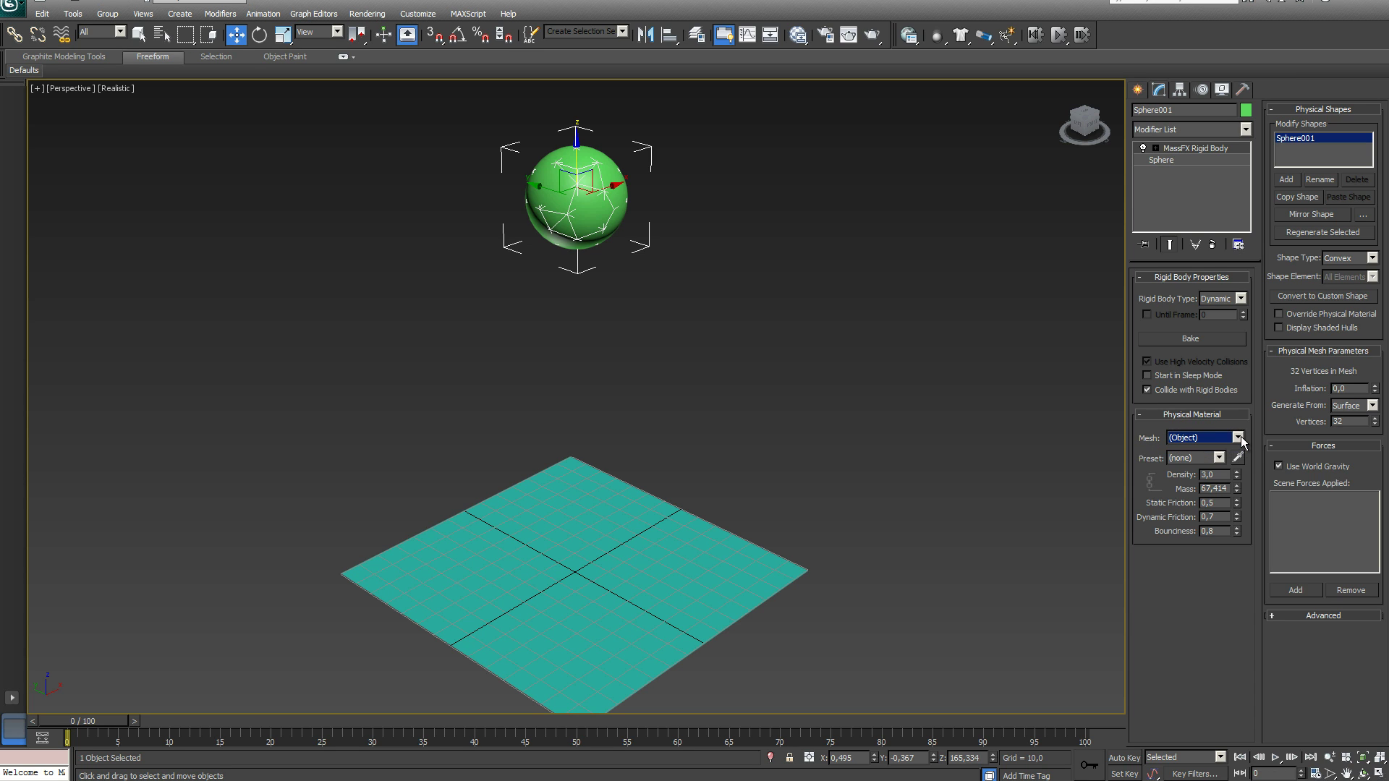
left_click(1173, 436)
left_click(1055, 39)
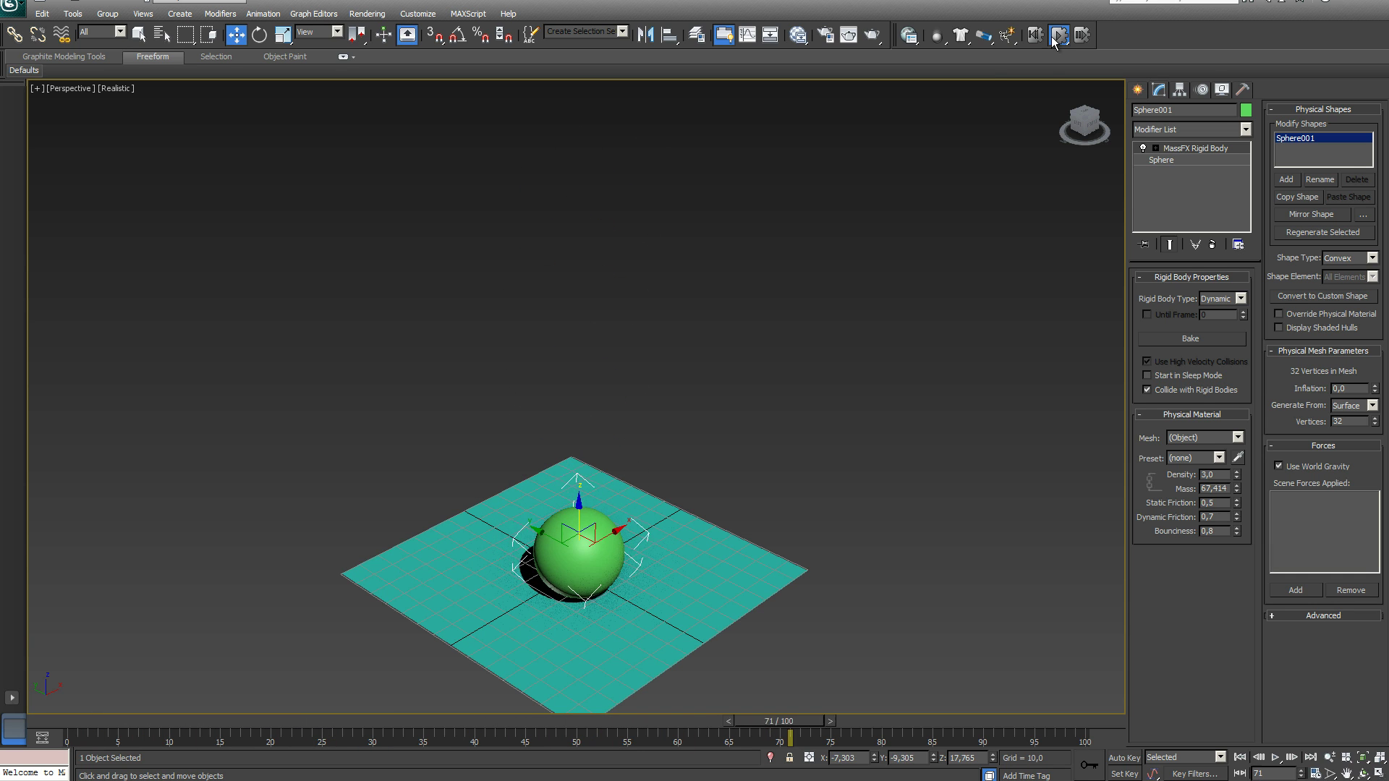
left_click(1034, 35)
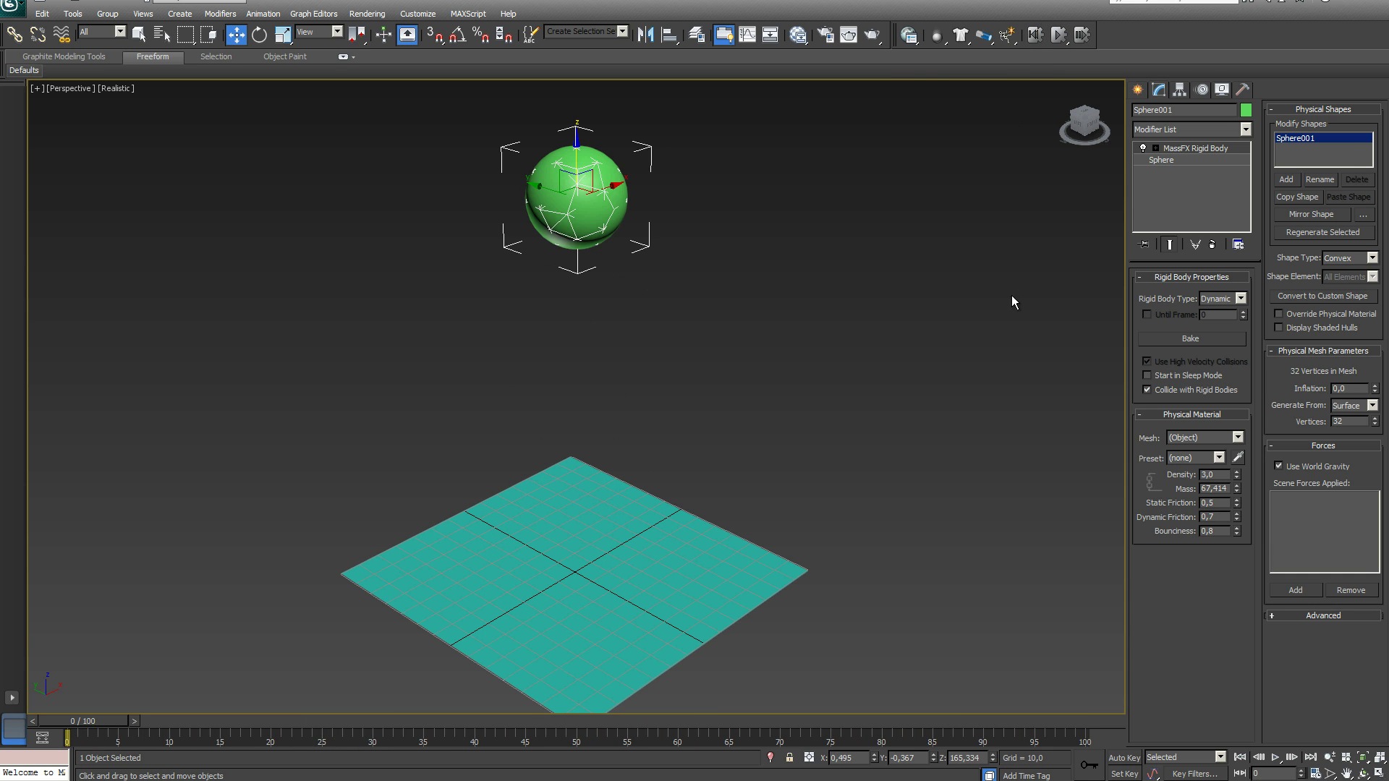
Apply the Concrete physical material preset to the green sphere, simulate its drop onto the plane, and reset
left_click(1219, 457)
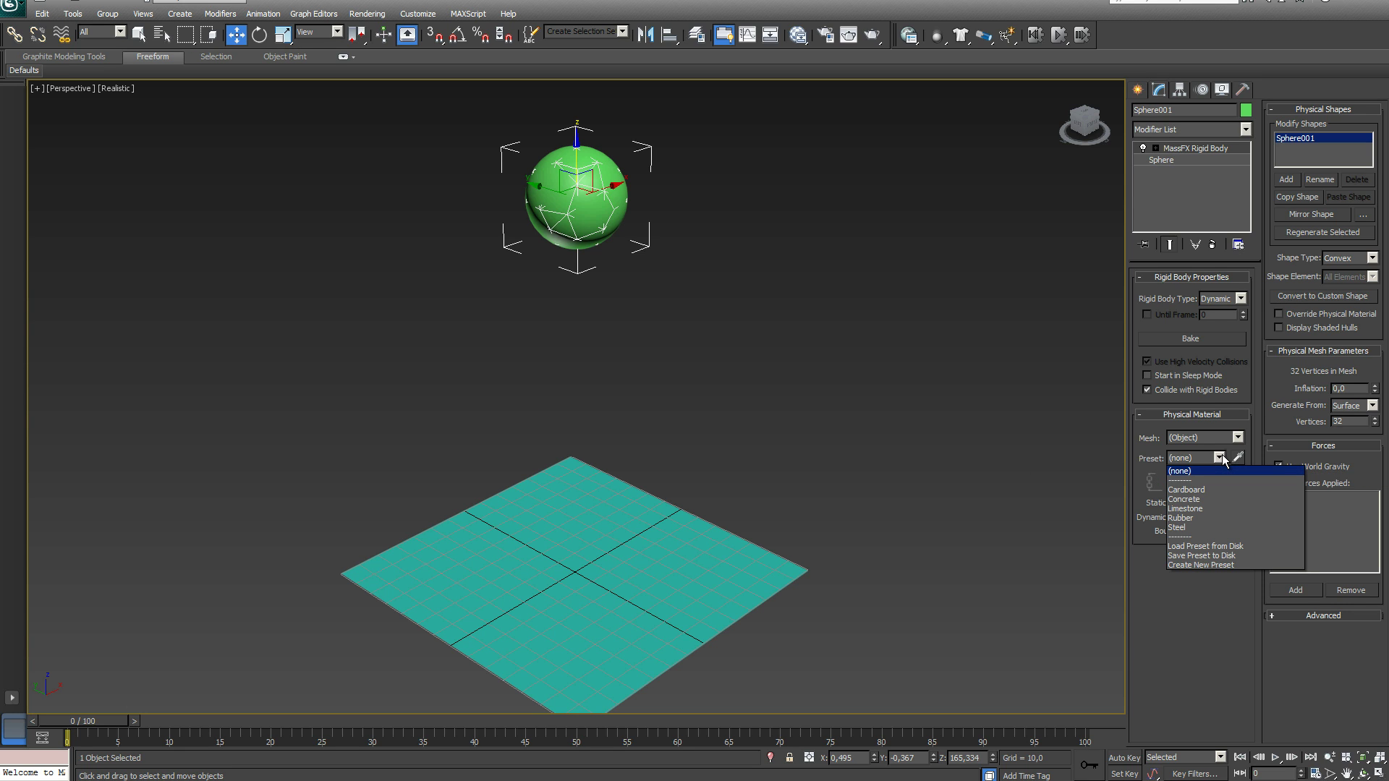
left_click(1190, 499)
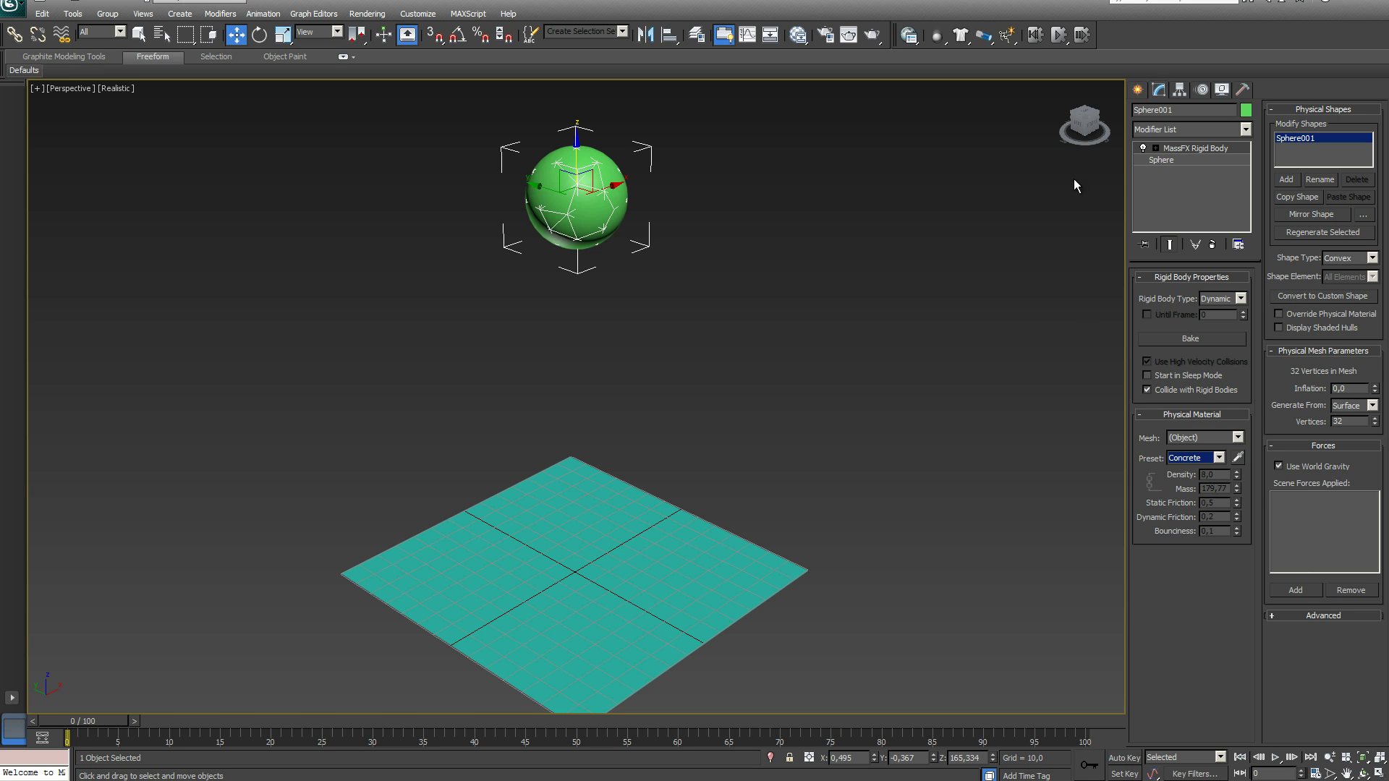
left_click(1059, 36)
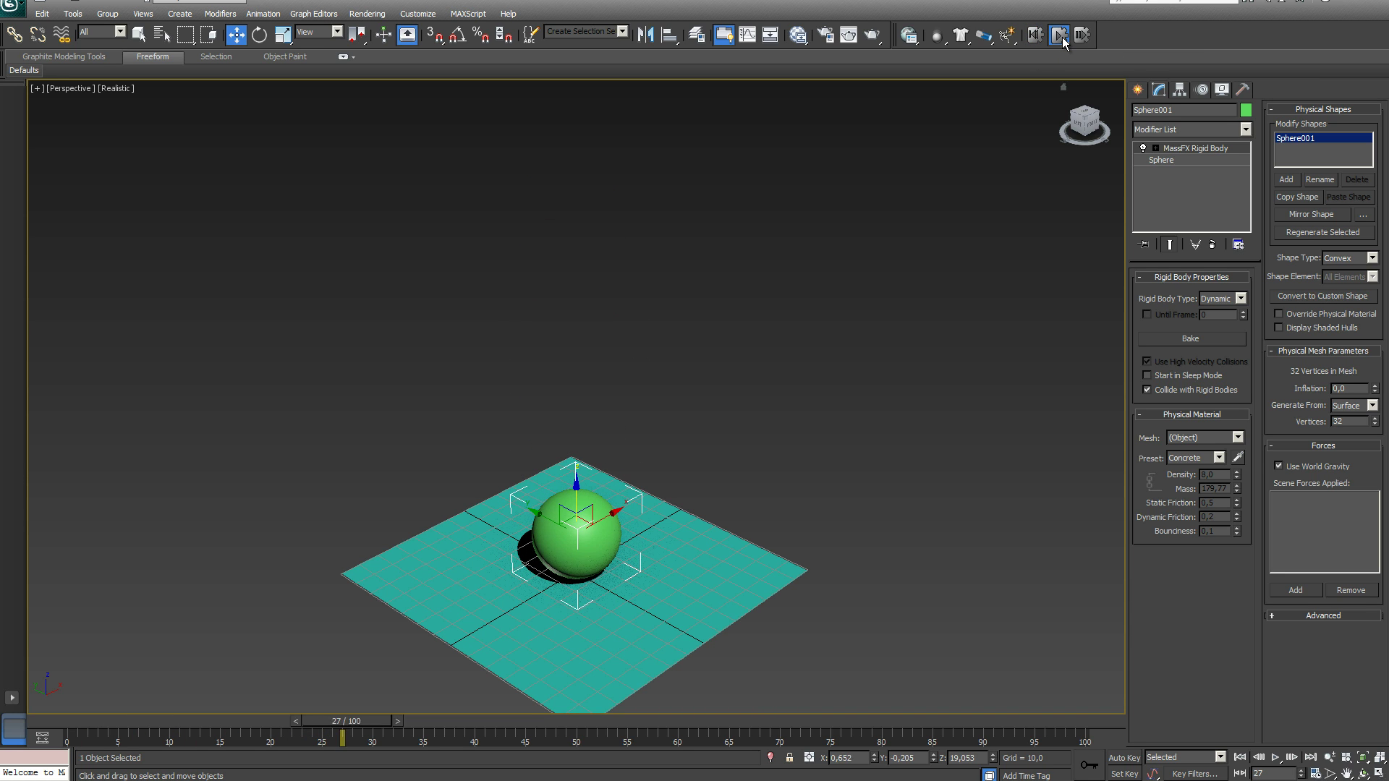
left_click(1062, 37)
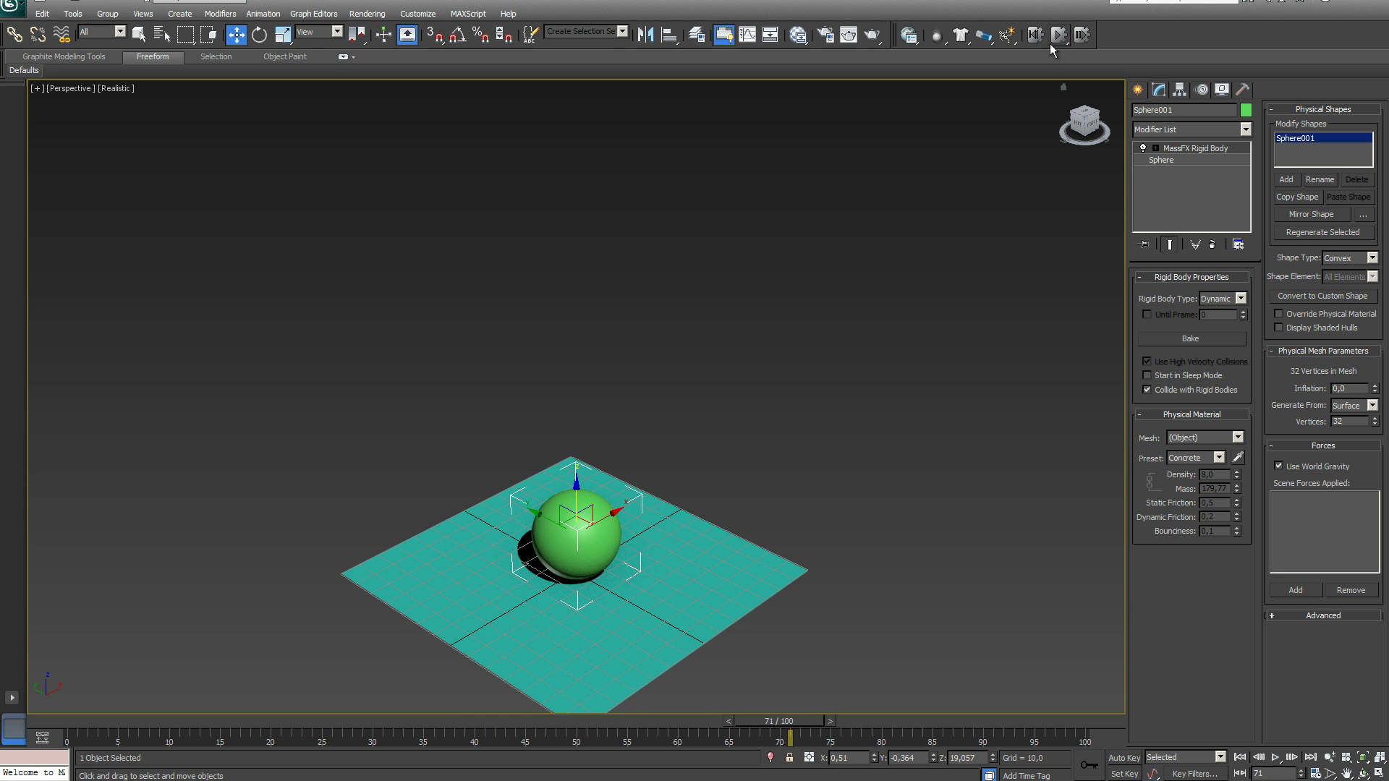
left_click(1035, 36)
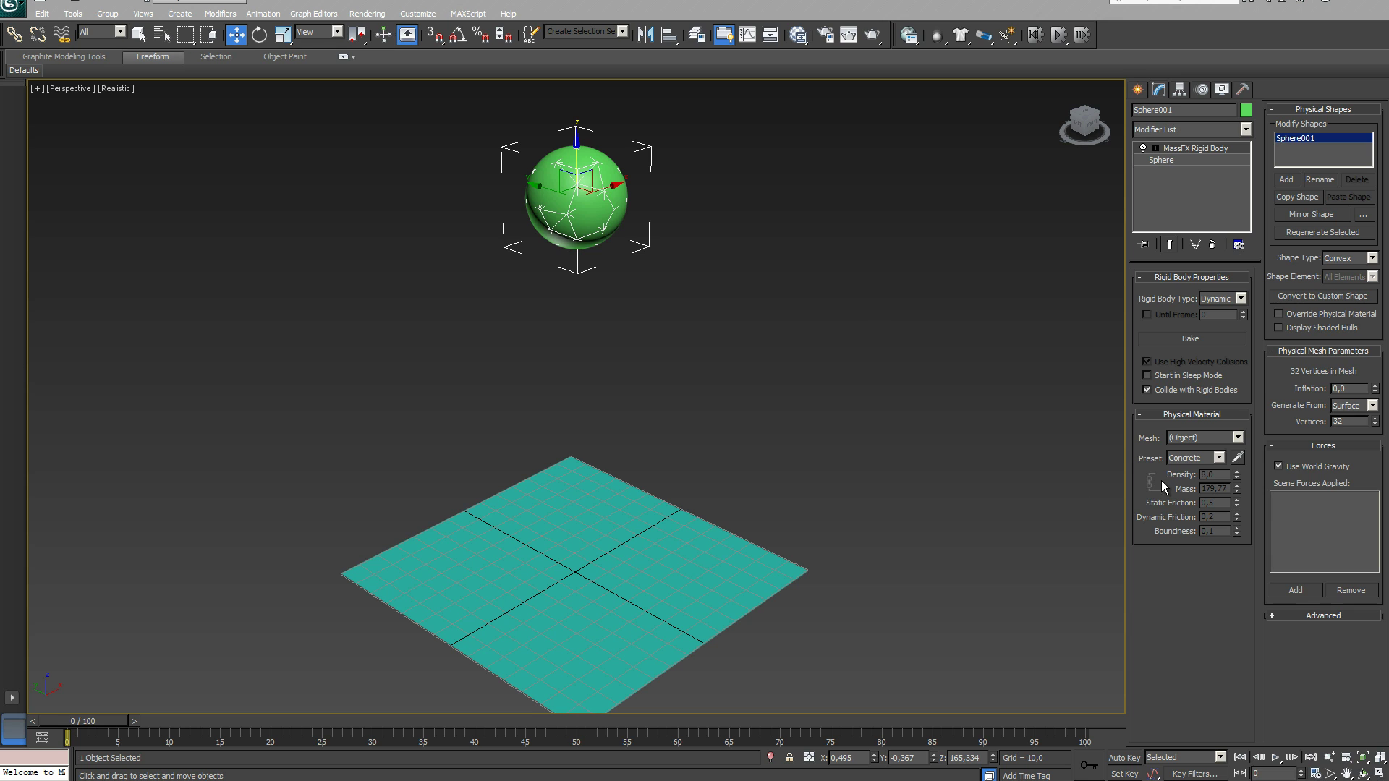
Set the sphere's material preset to (none), lower its density to 3.7, and test the drop before resetting
left_click(1219, 458)
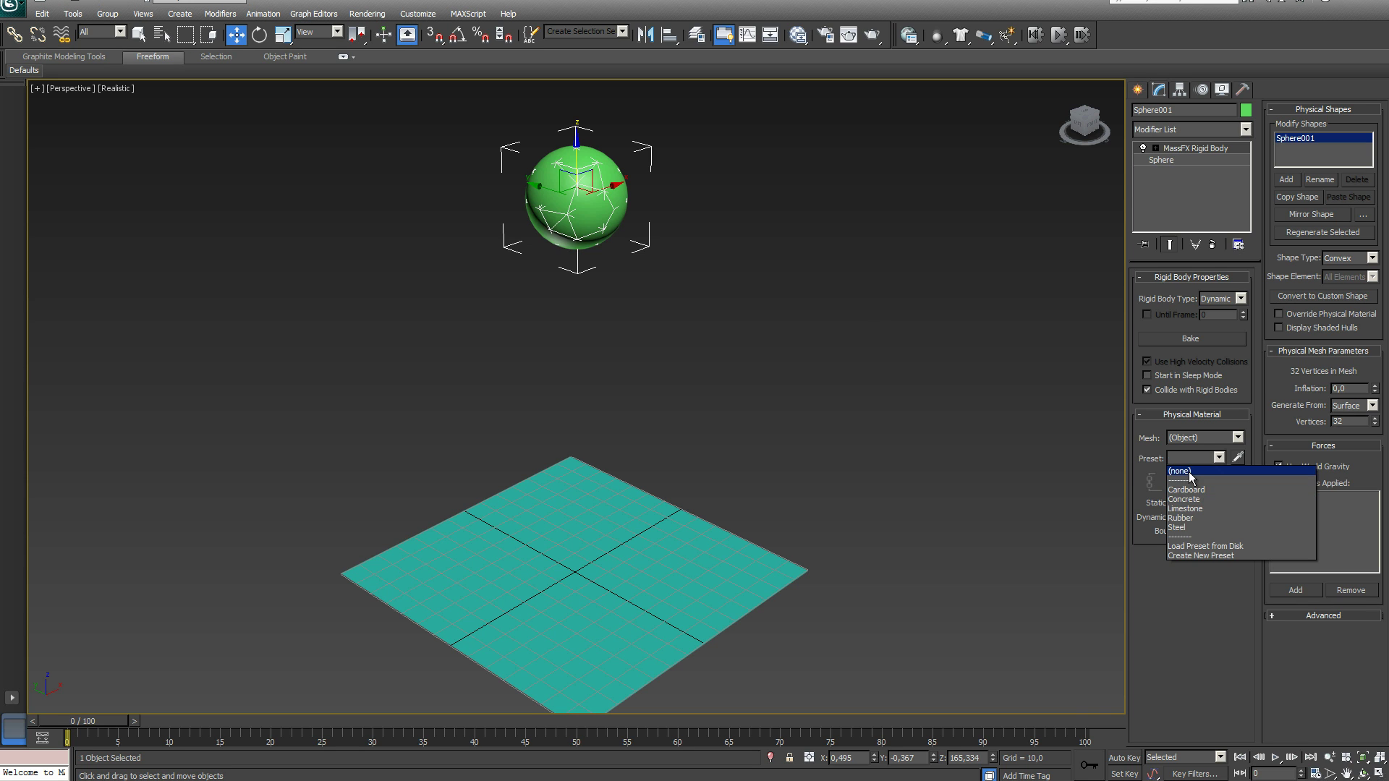
left_click(1187, 472)
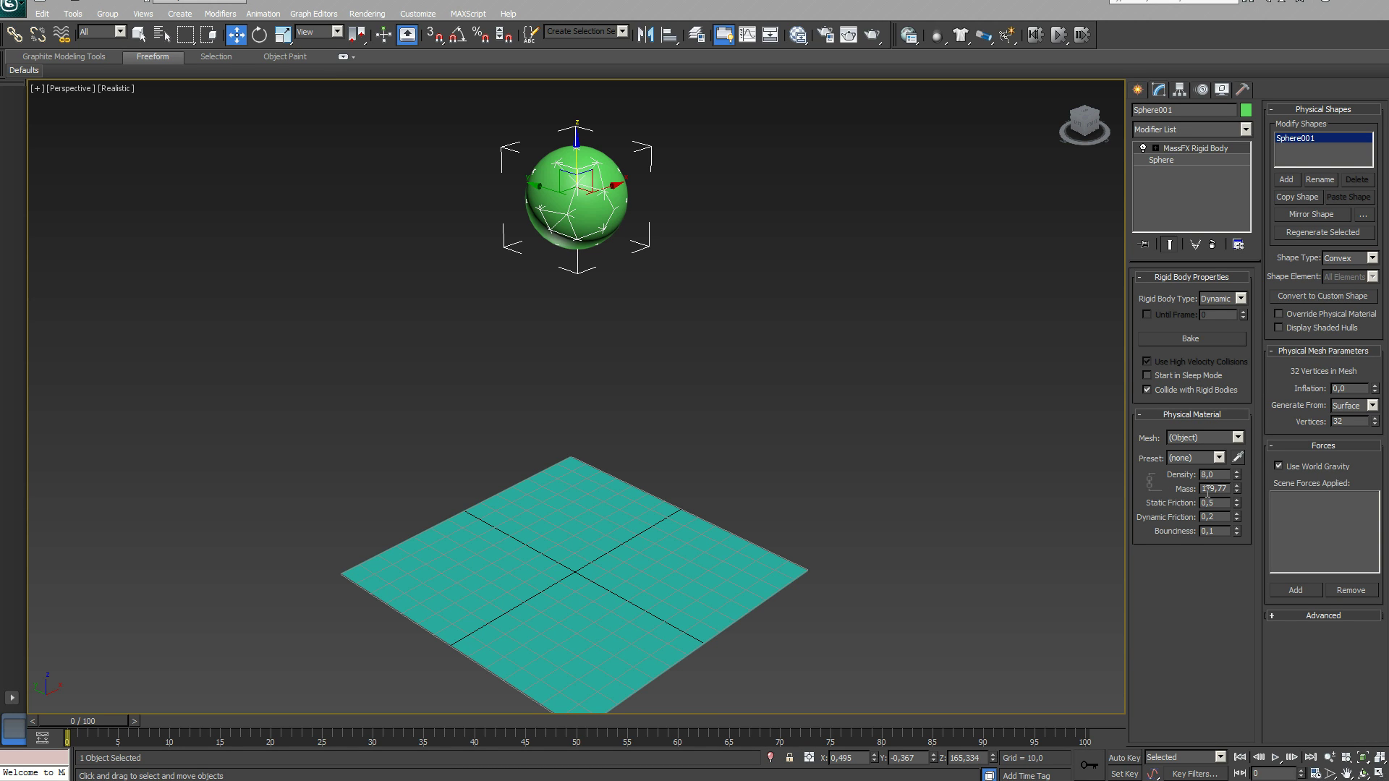
left_click_drag(1237, 471, 1242, 503)
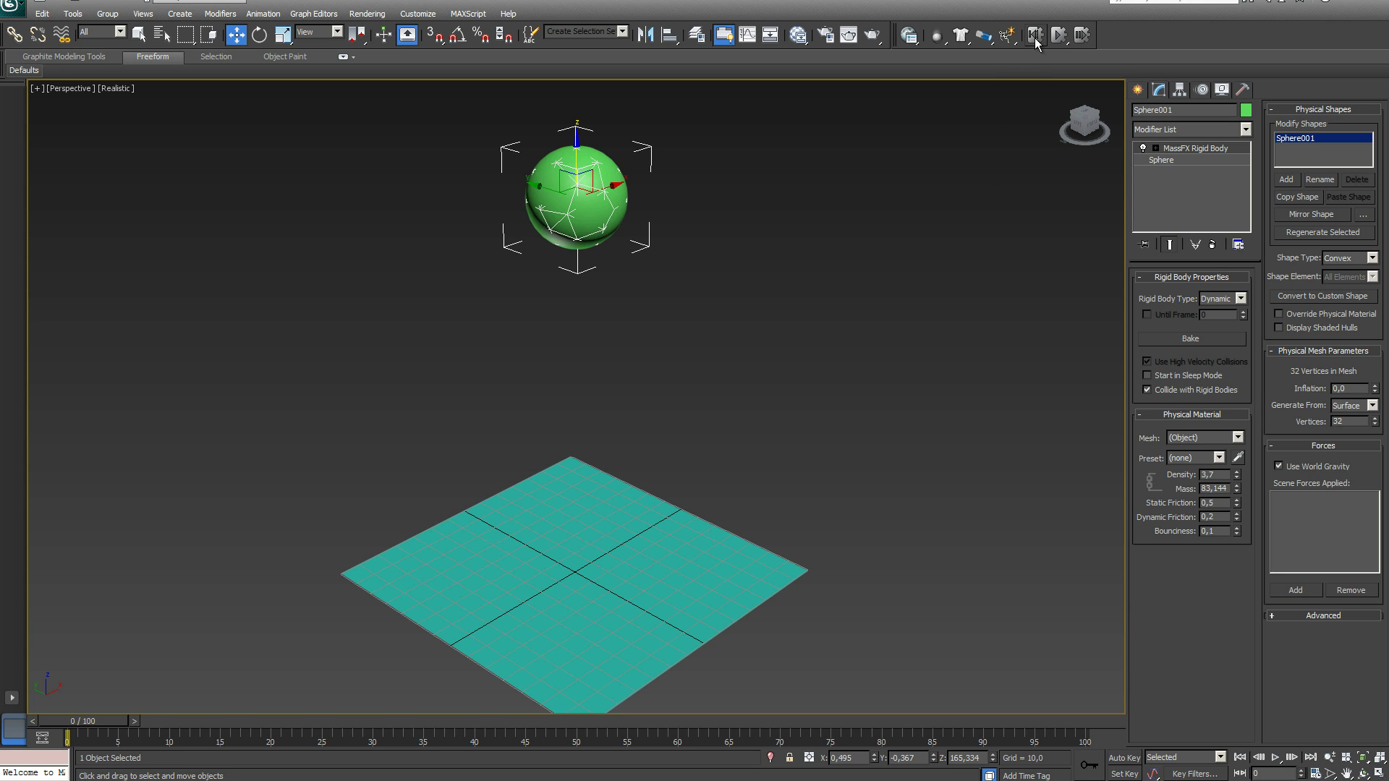
left_click(1058, 34)
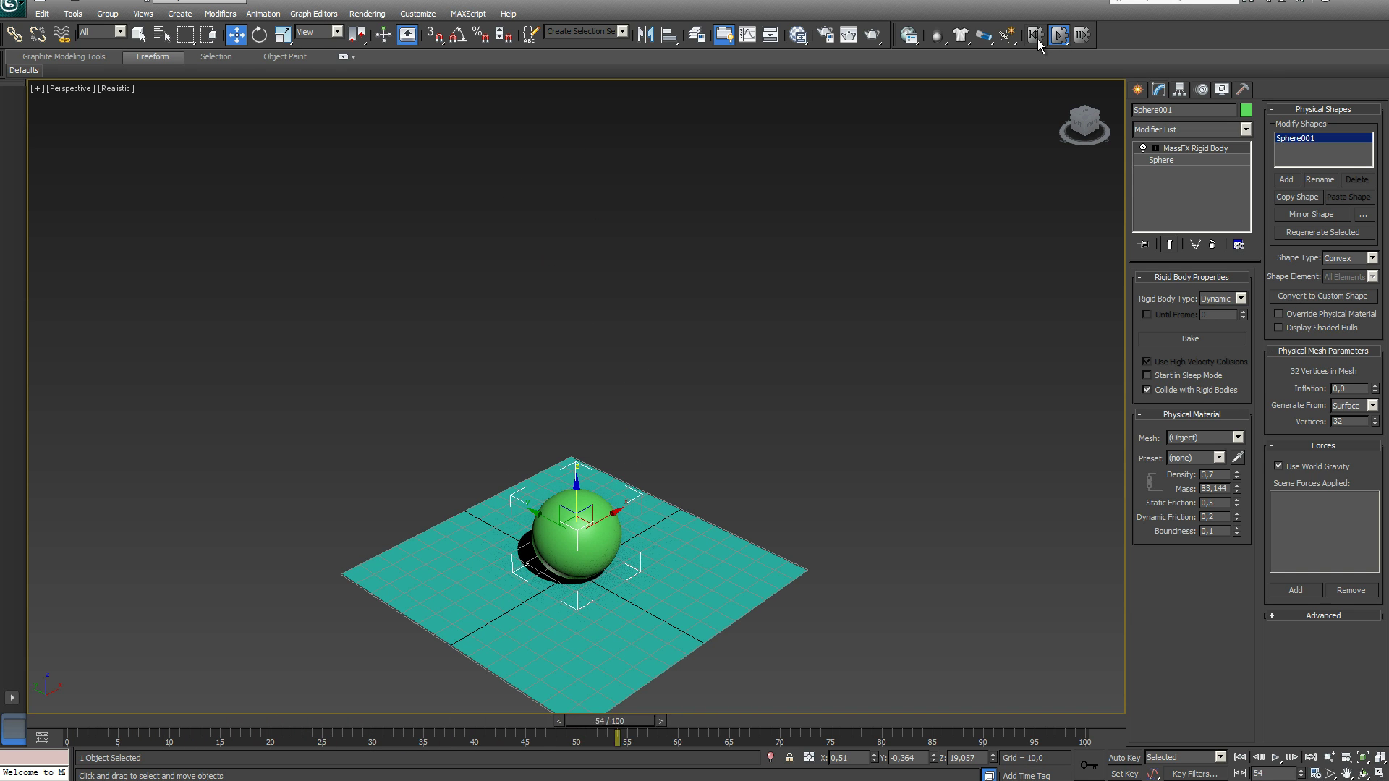
left_click(1037, 39)
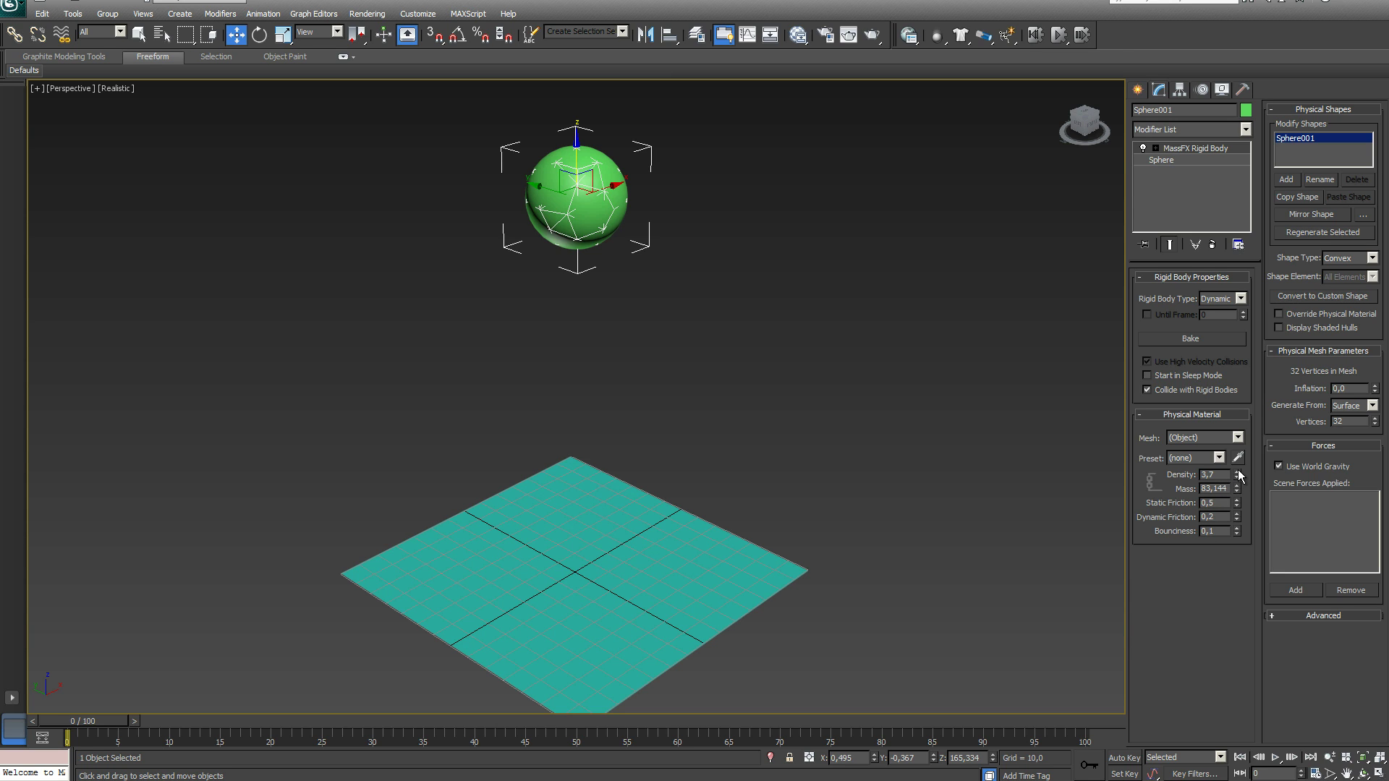
Raise the sphere's density to 86.9, run the simulation, and reset it
left_click_drag(1239, 475, 1147, 708)
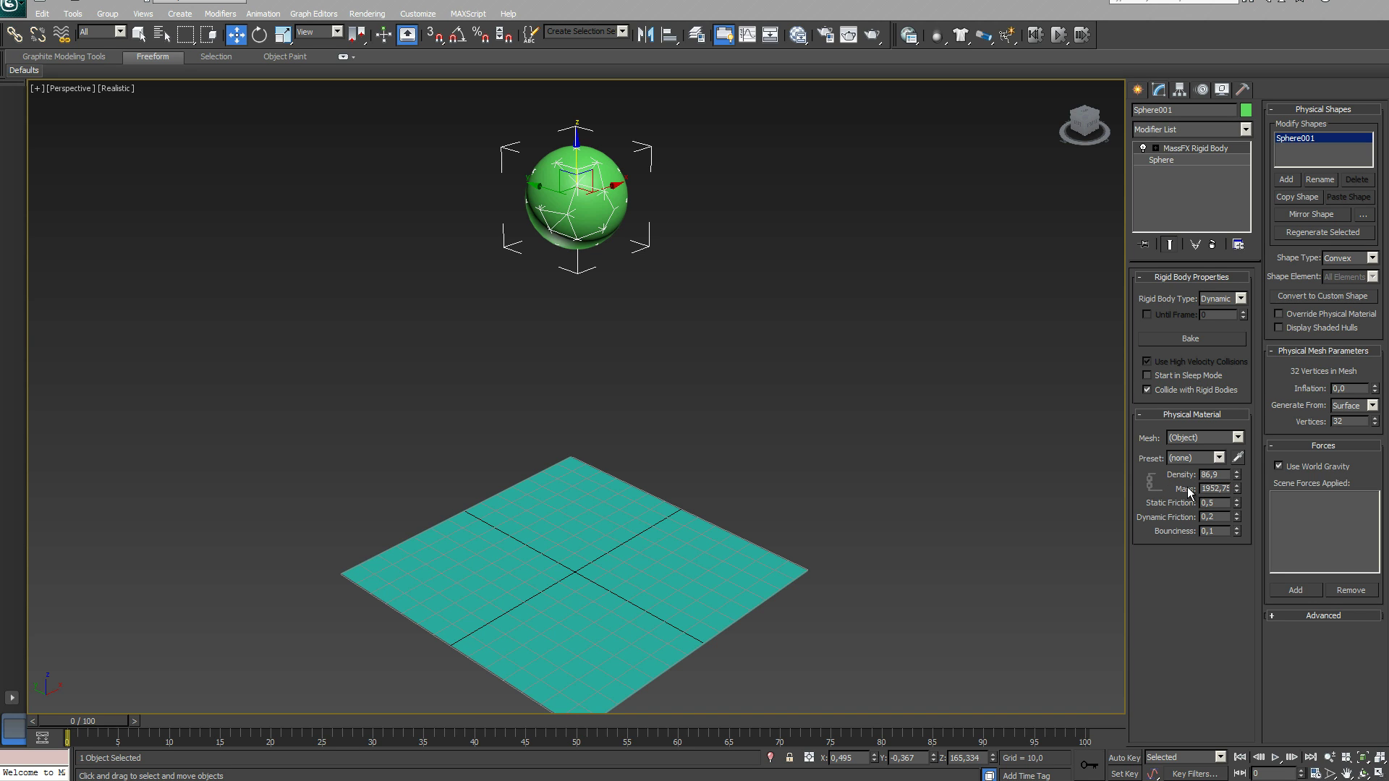
left_click(1058, 36)
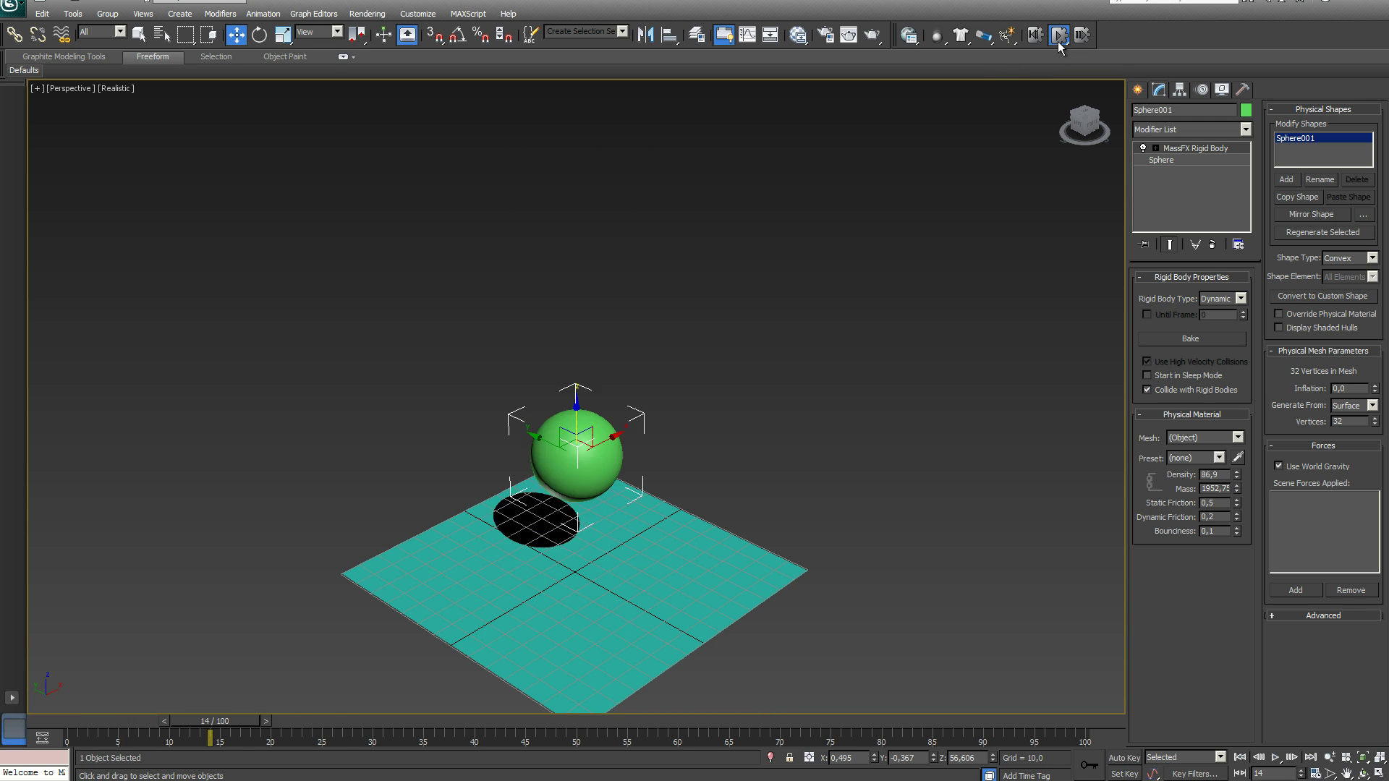
left_click(1036, 36)
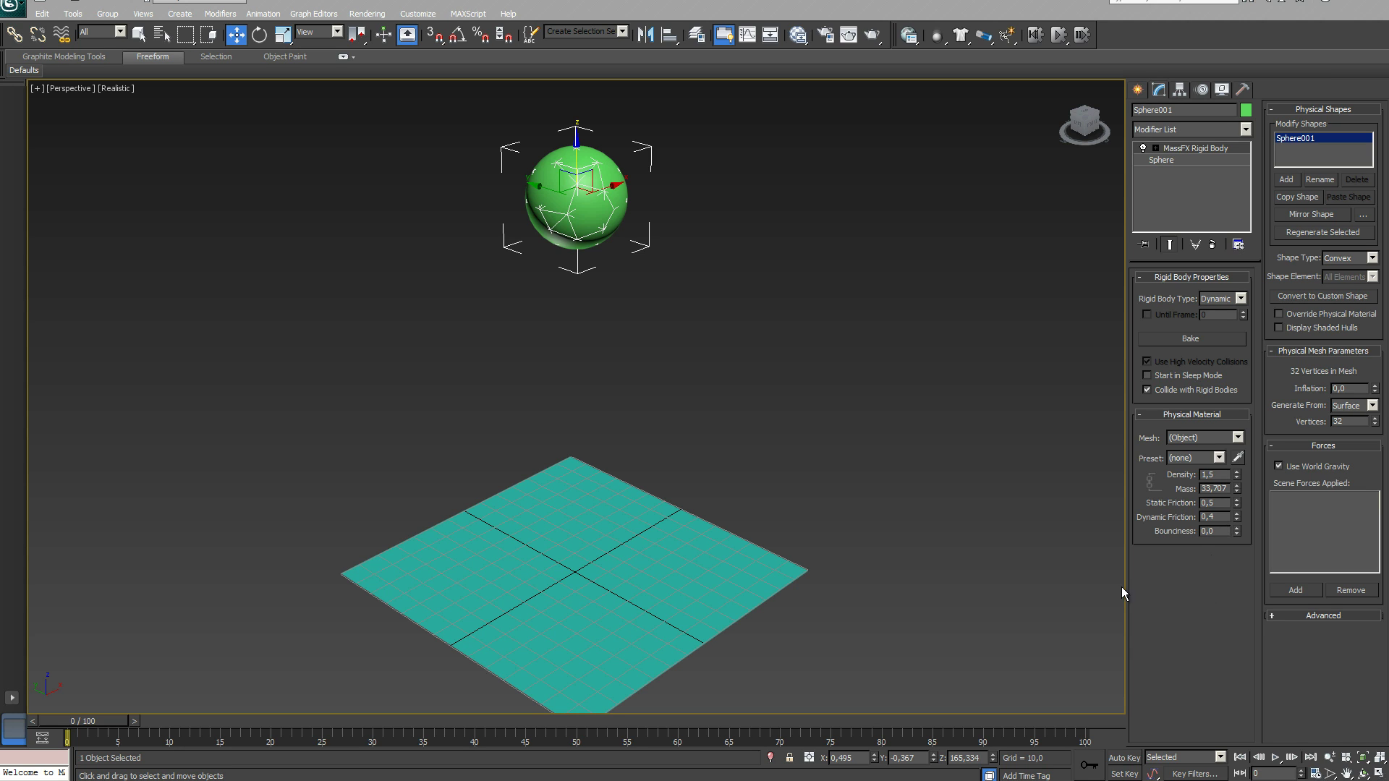
Simulate the sphere's drop with density 1.5, dynamic friction 0.4 and bounciness 0, and reset the simulation
left_click(1059, 34)
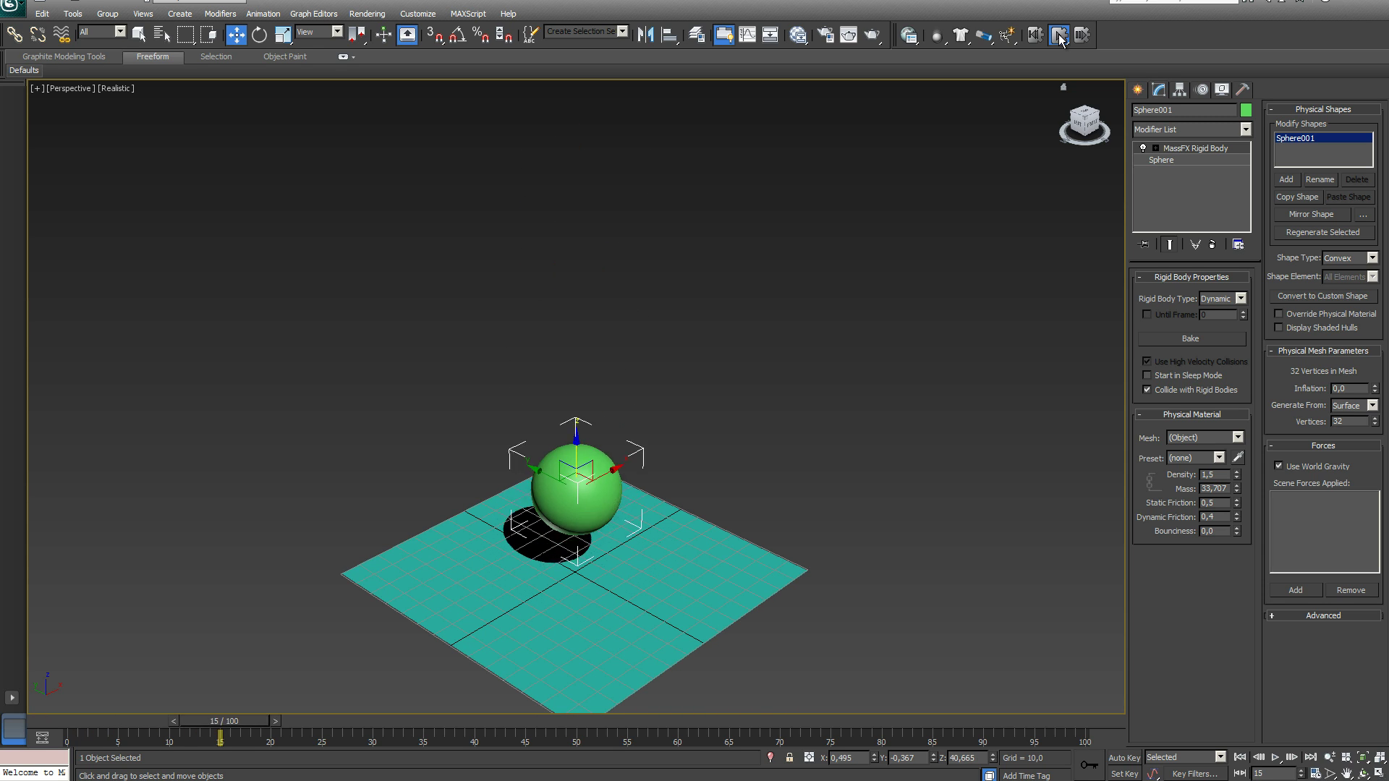
left_click(1058, 35)
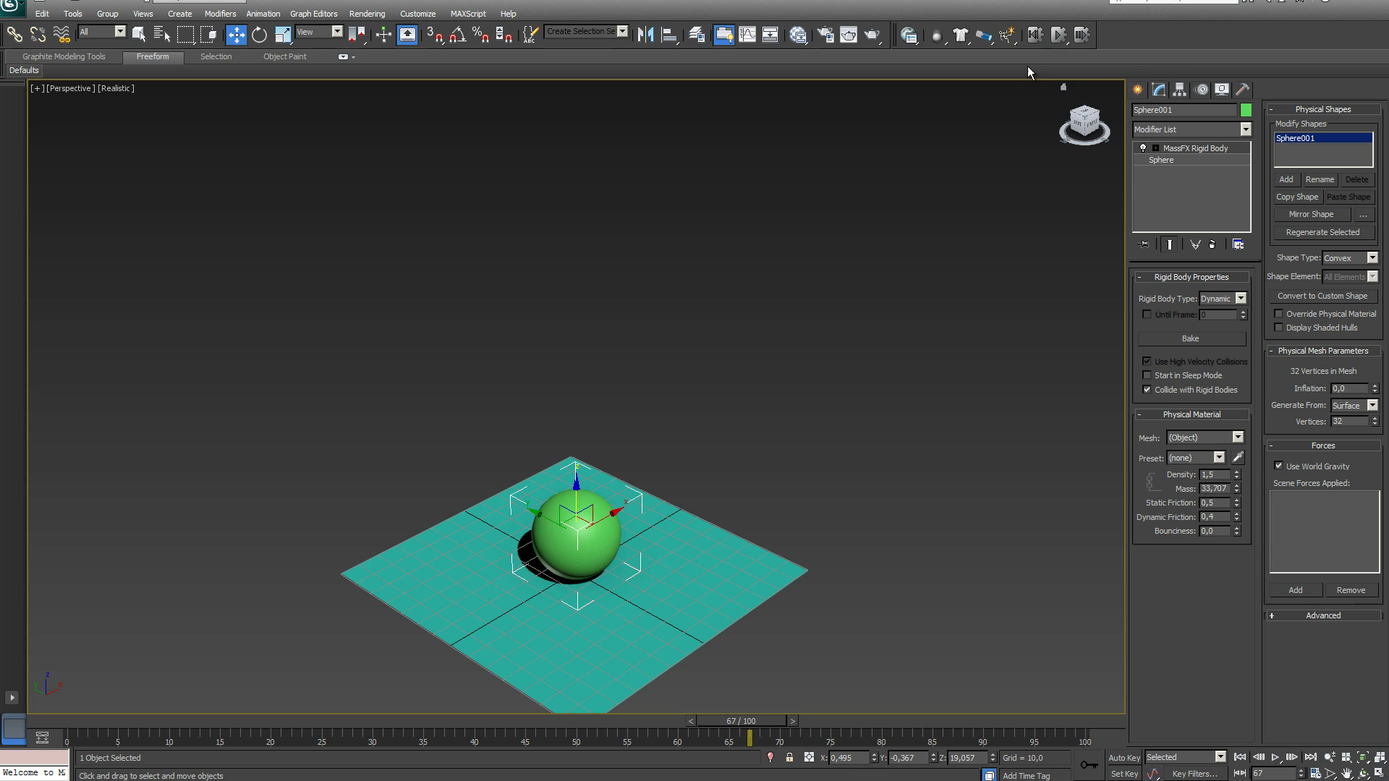
left_click(1036, 36)
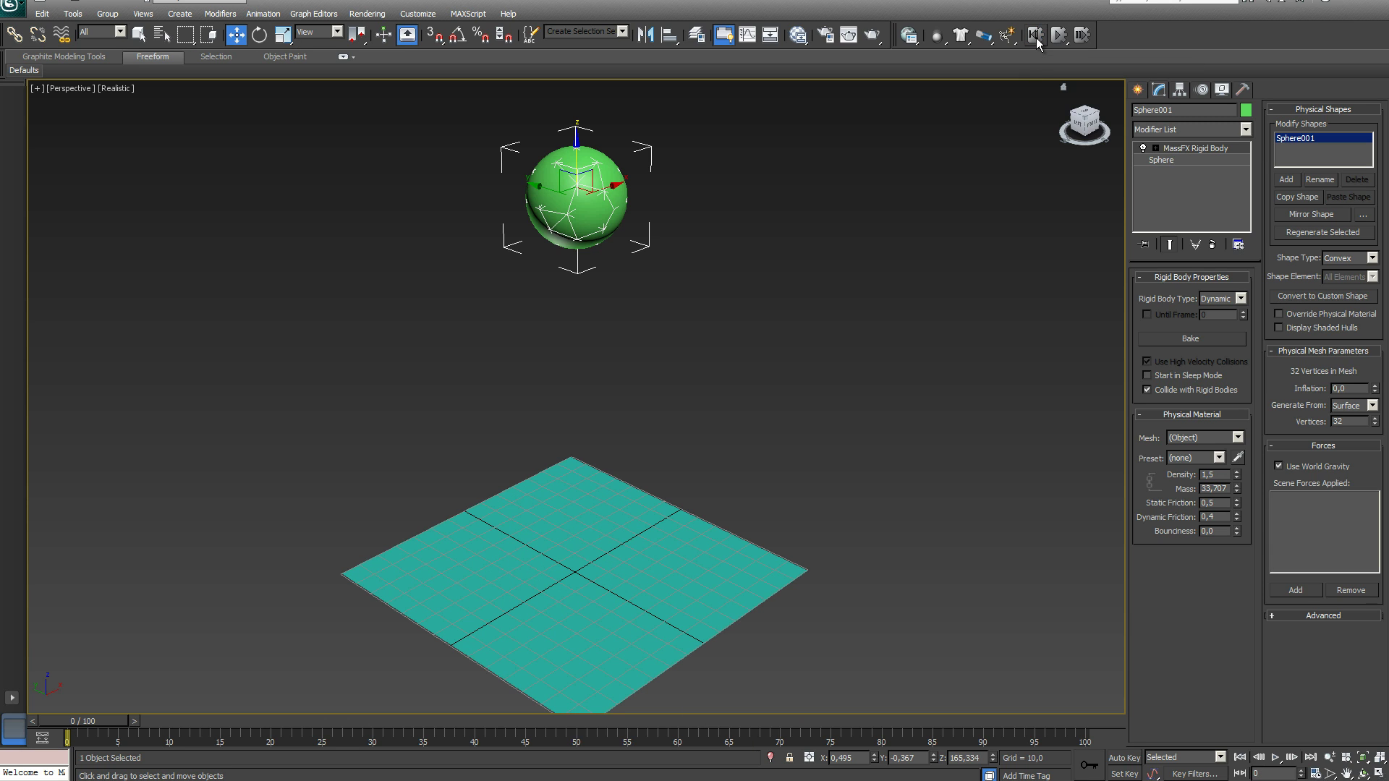
Set the plane's bounciness to 0.6, simulate the green sphere's drop onto it, and reset the simulation
left_click(699, 562)
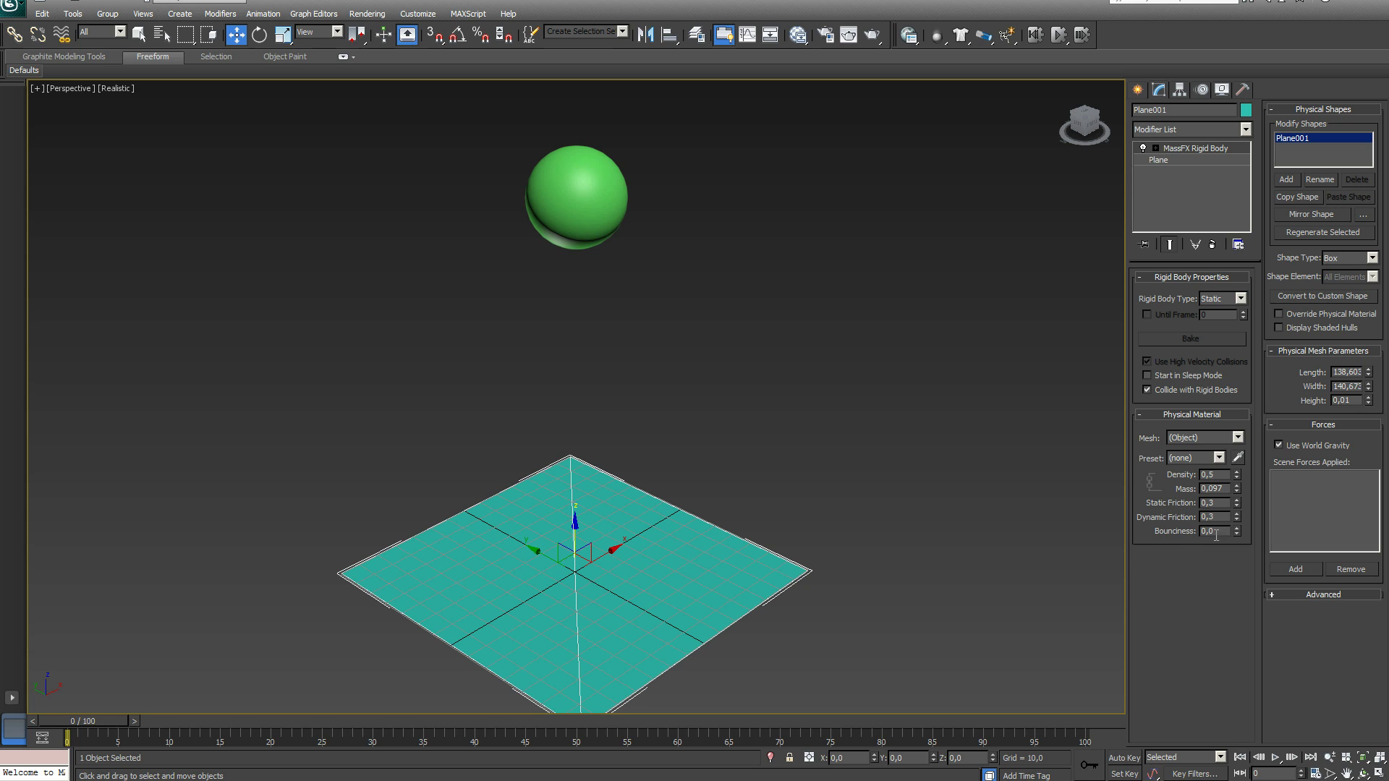
left_click_drag(1219, 530, 1200, 531)
type("0")
key("Return")
left_click(1059, 38)
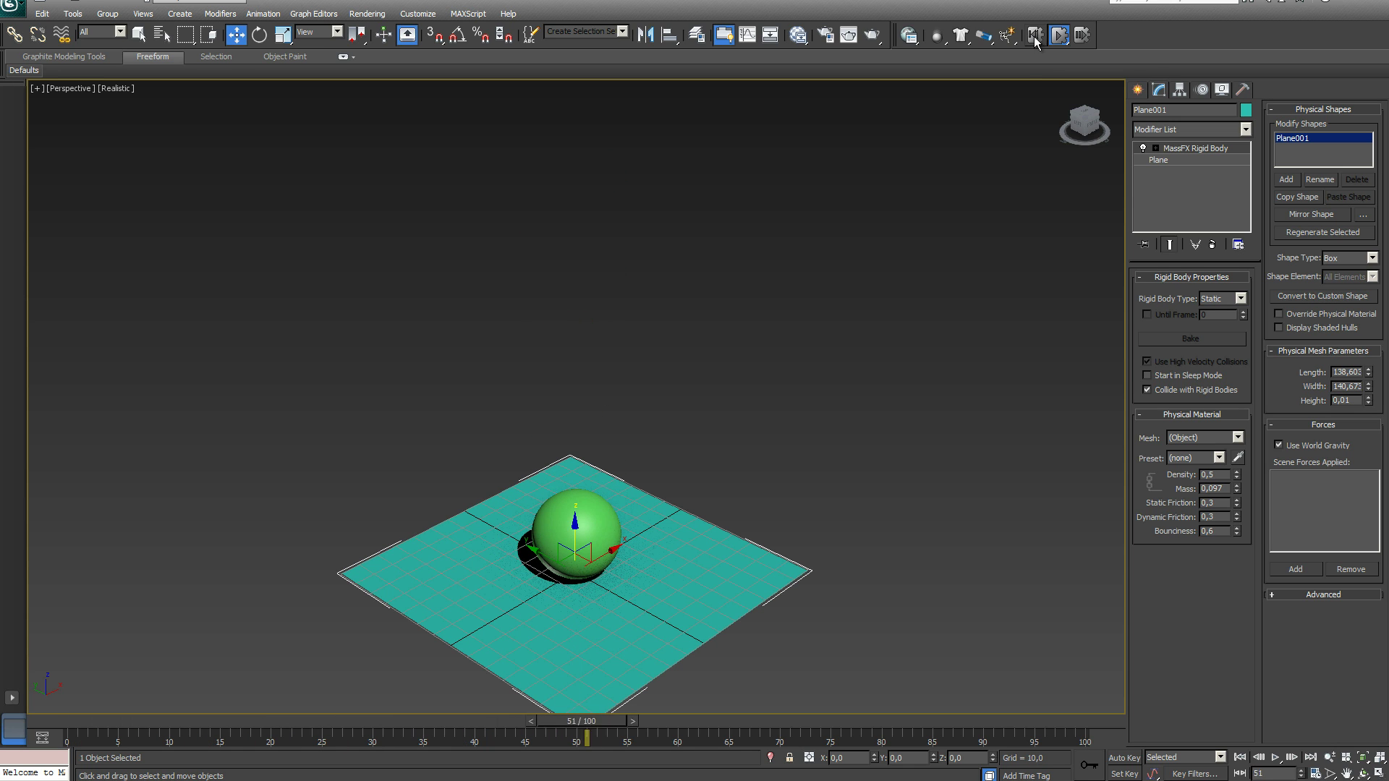
left_click(1034, 36)
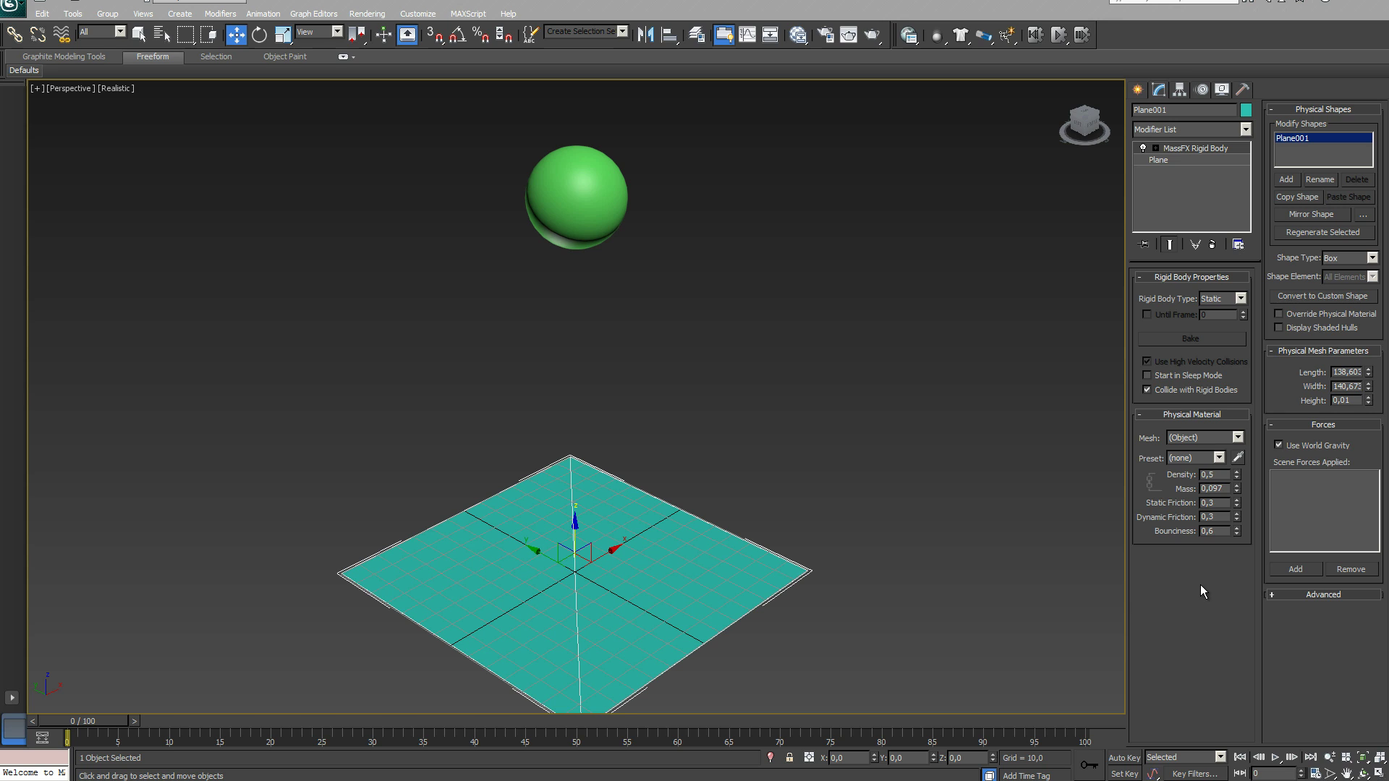
Set the plane's bounciness to 0.0 and simulate the drop with the green sphere's bounciness at 1.0
double_click(1209, 531)
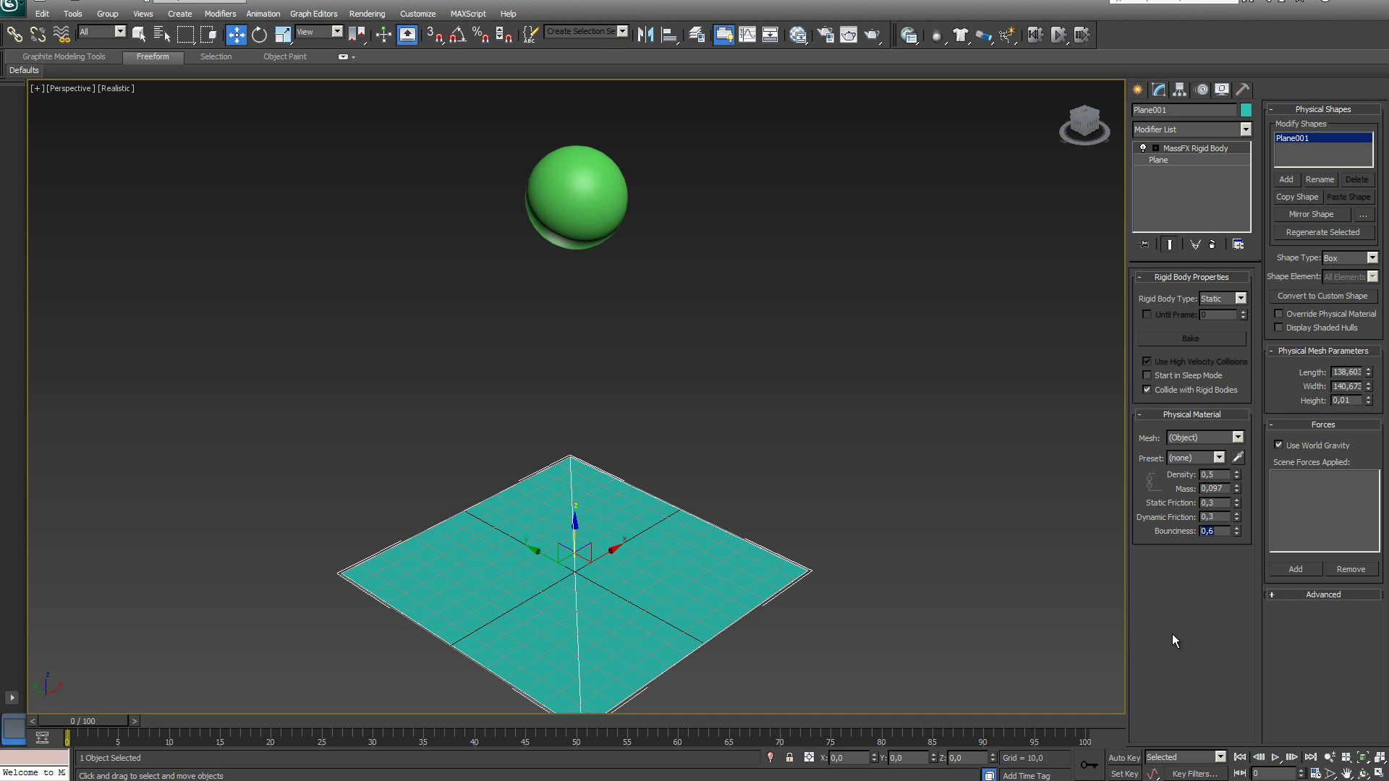
type("0,0")
key("Return")
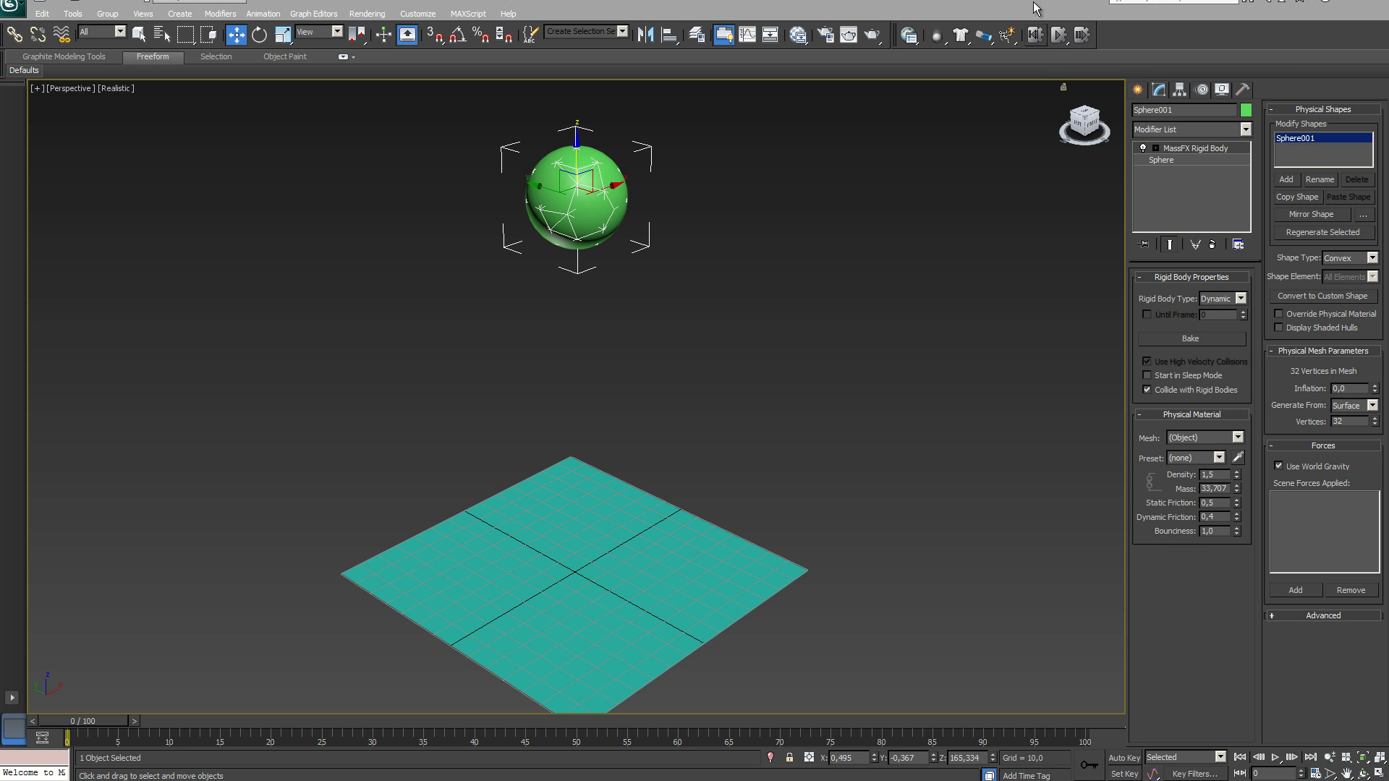
left_click(1058, 34)
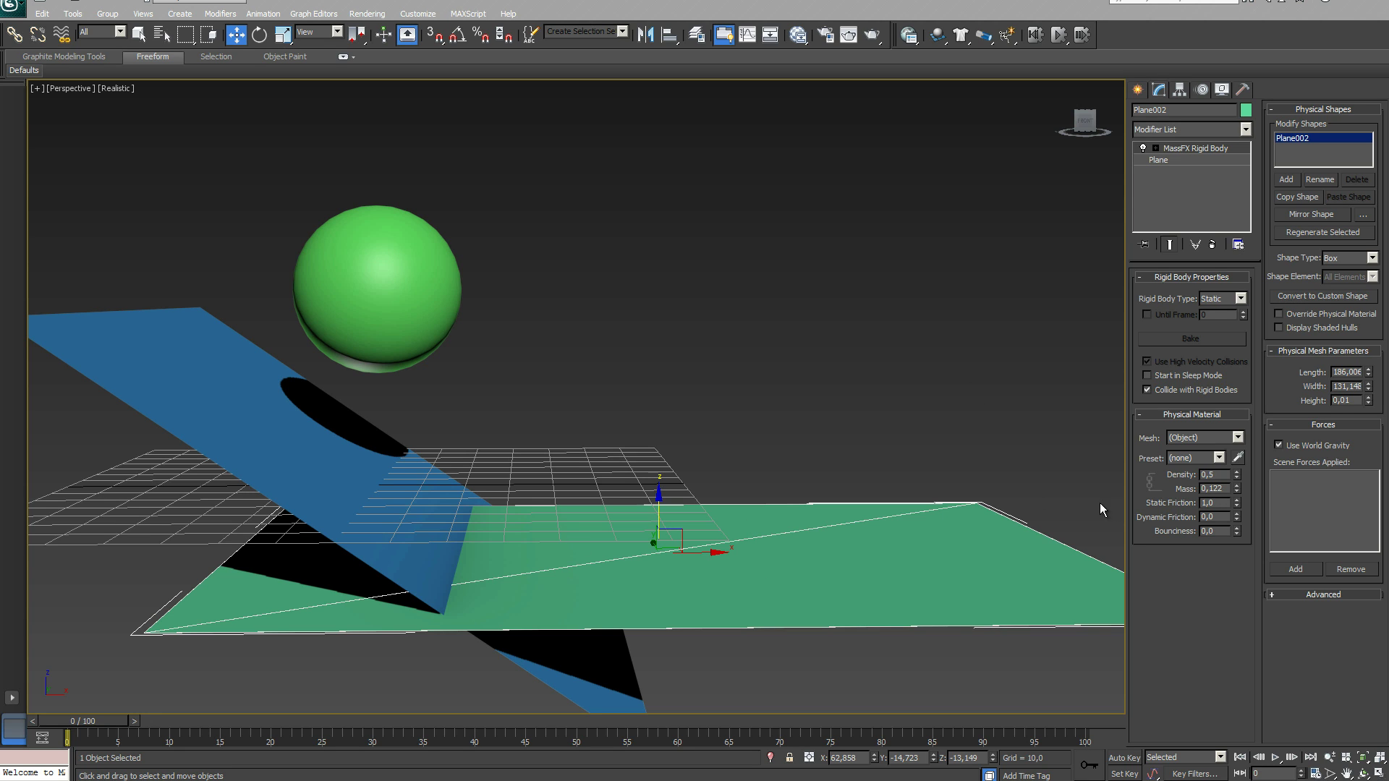
Set the flat green plane's static friction to 0, simulate the sphere coming off the blue ramp, and reset
double_click(1213, 503)
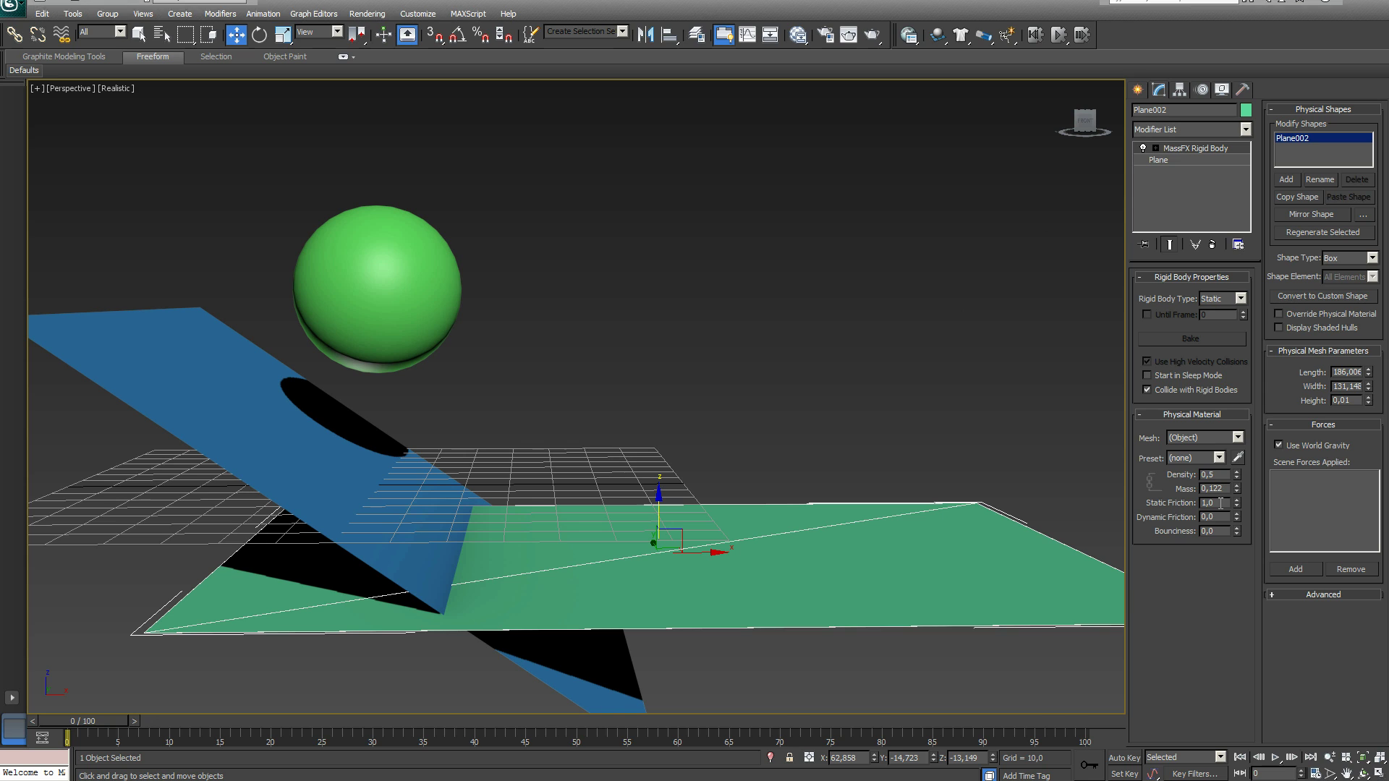
type("0")
key("Return")
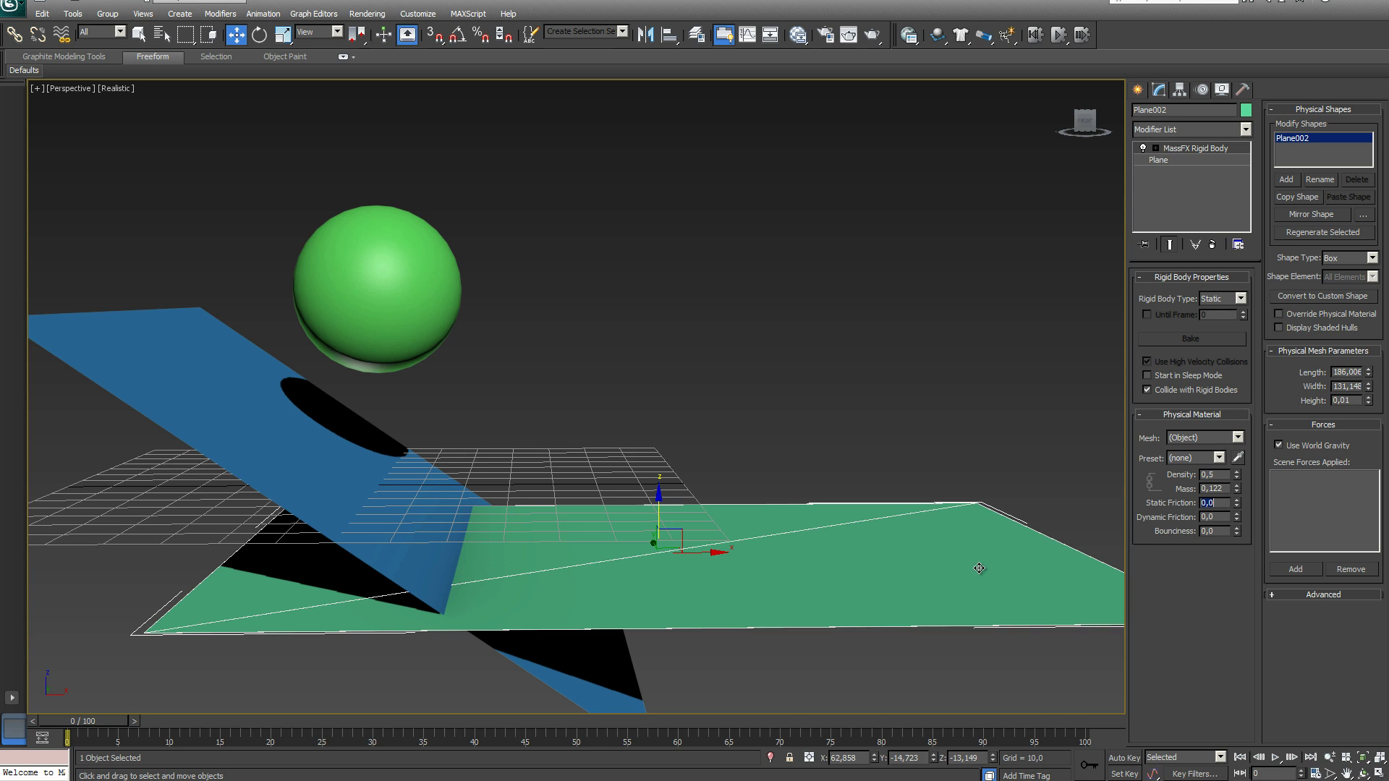
left_click(1058, 34)
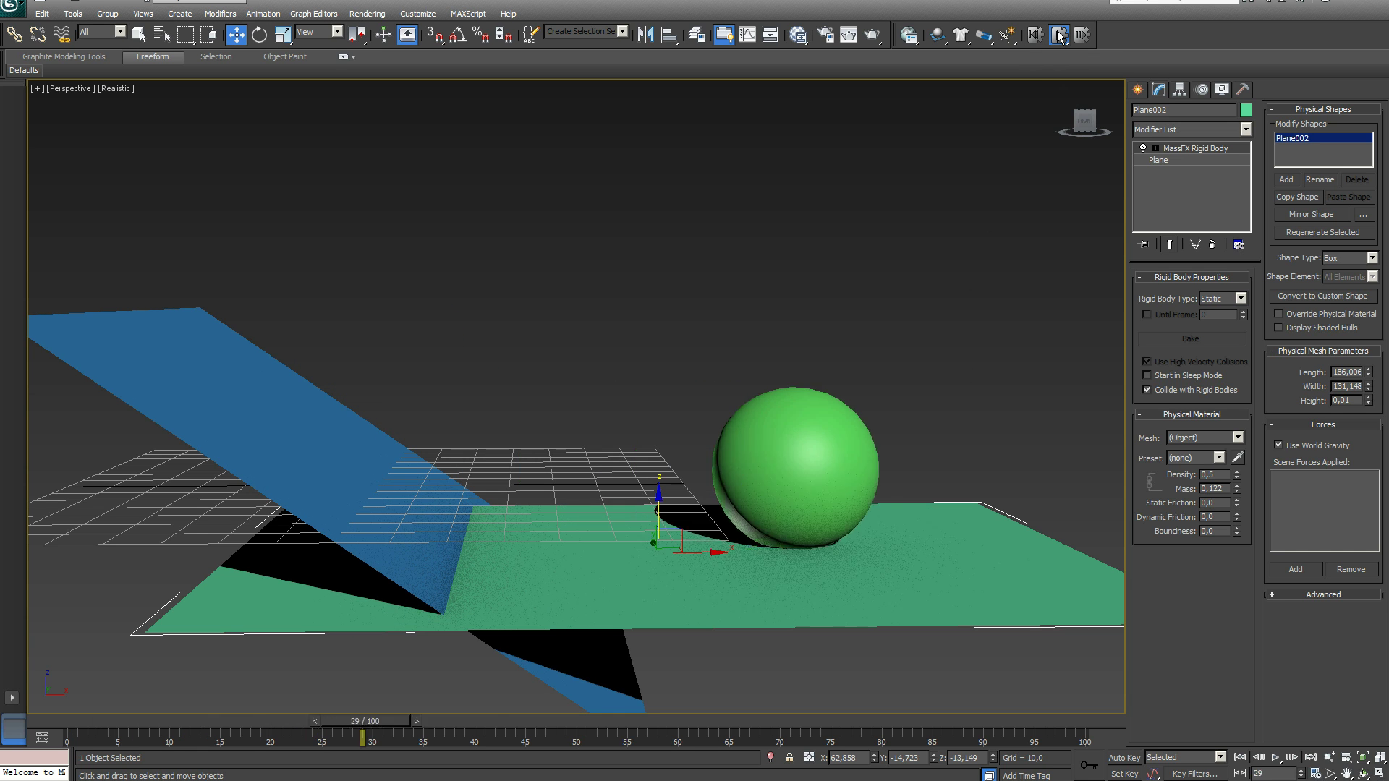
left_click(1035, 35)
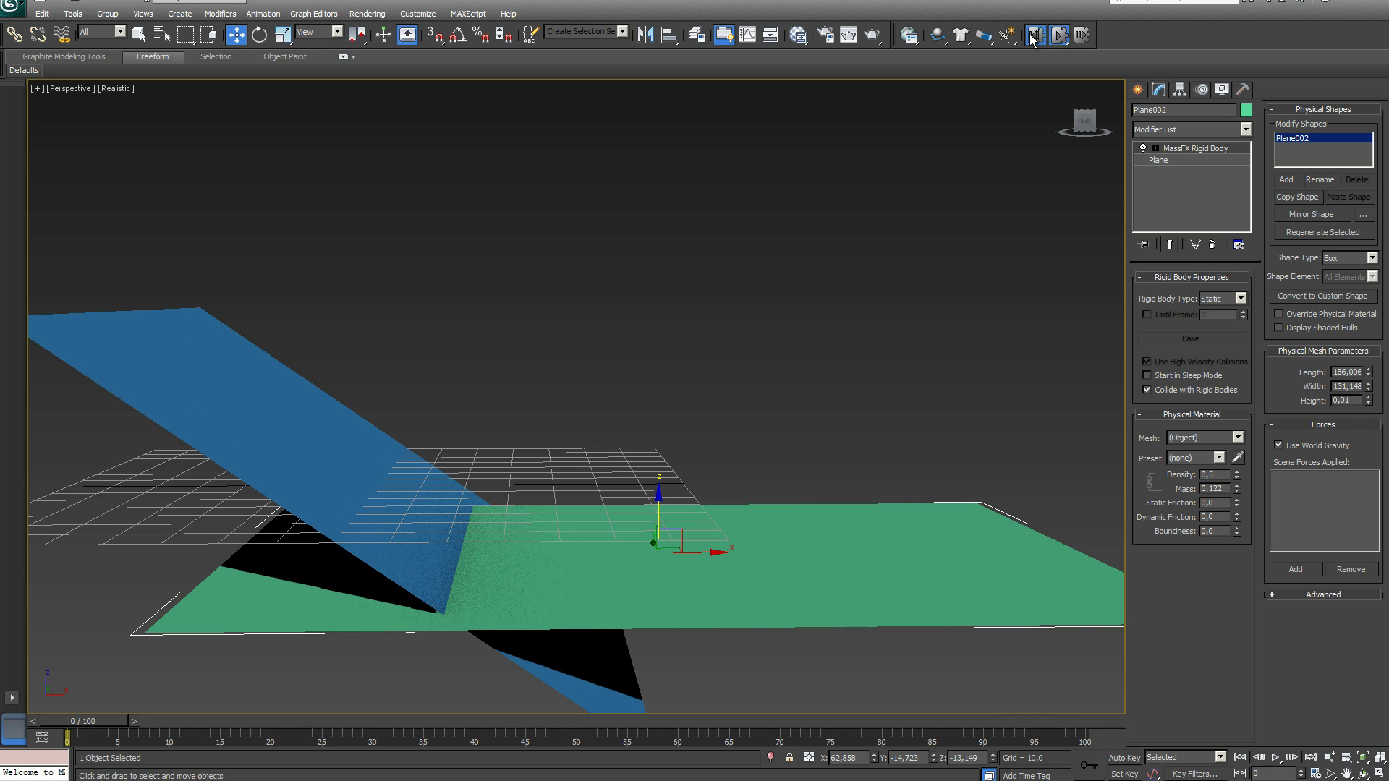
Set the flat green plane's static friction to 1 and run the ramp simulation
left_click(1214, 501)
type("1")
key("Return")
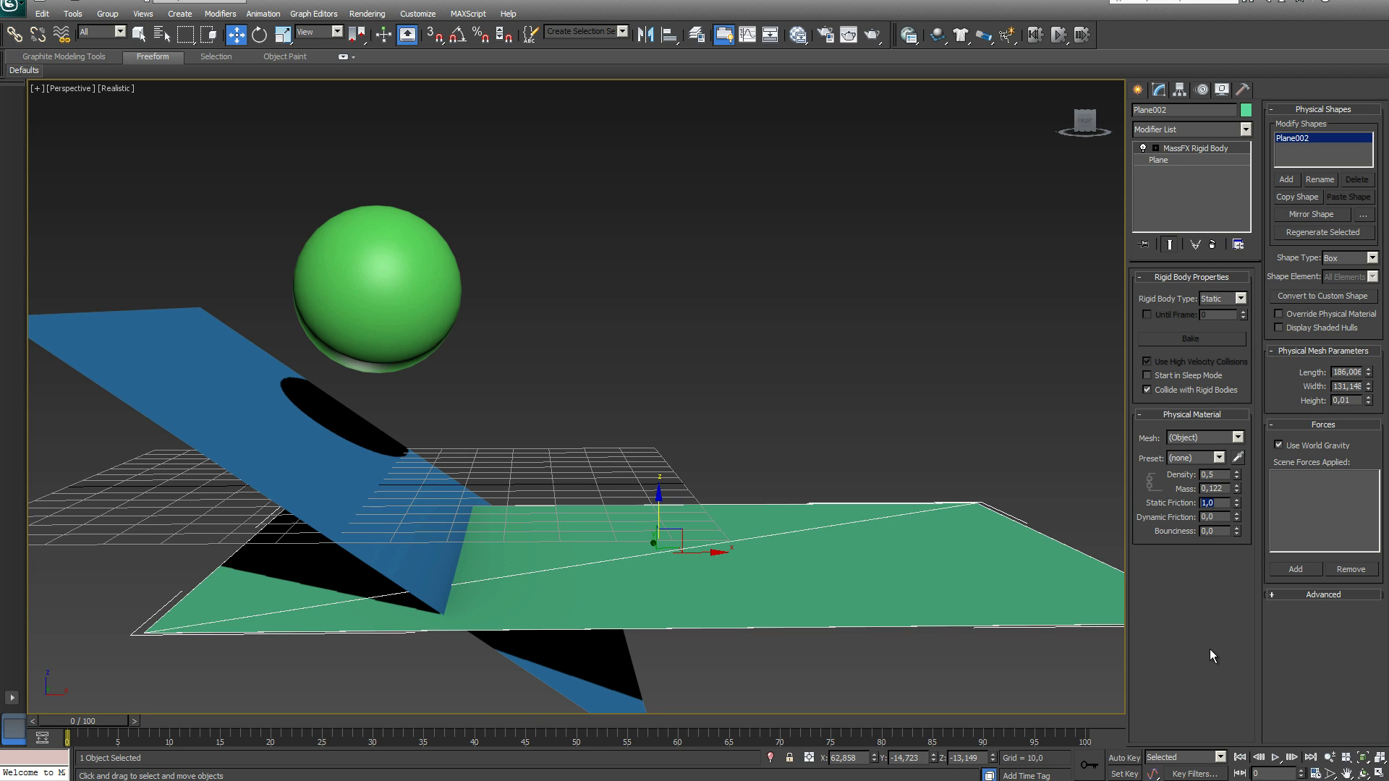
left_click(1058, 36)
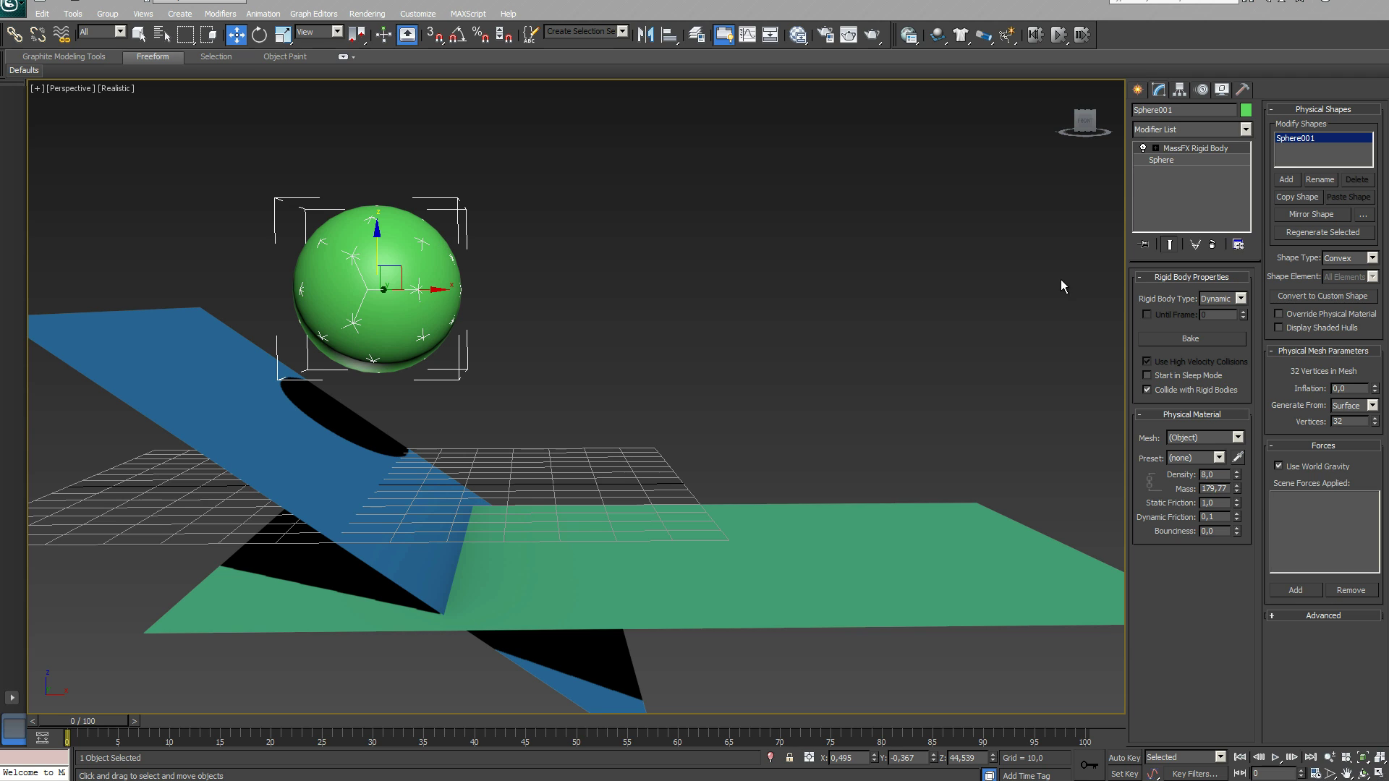
Set the green sphere's physical shape type to Sphere, simulate its roll down the ramp, and reset
left_click(1372, 258)
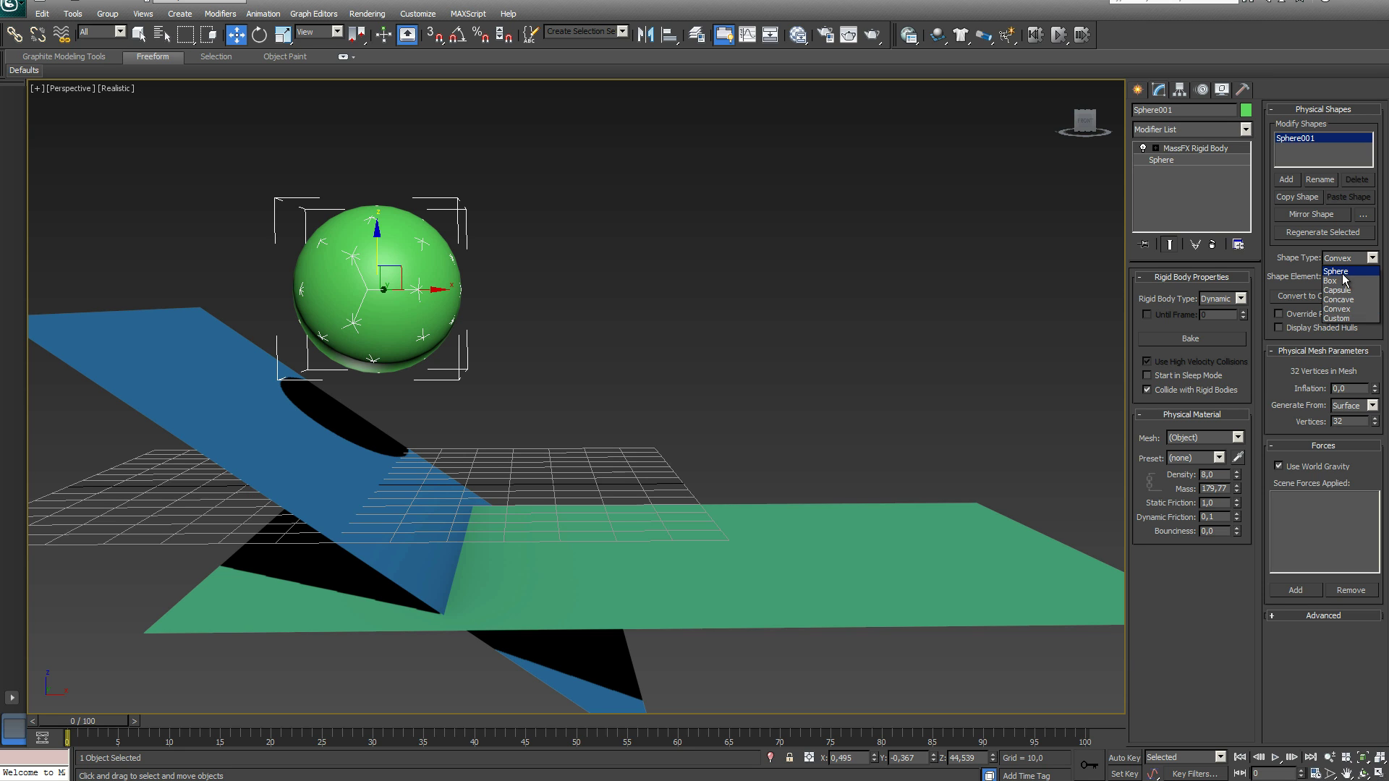
left_click(1343, 274)
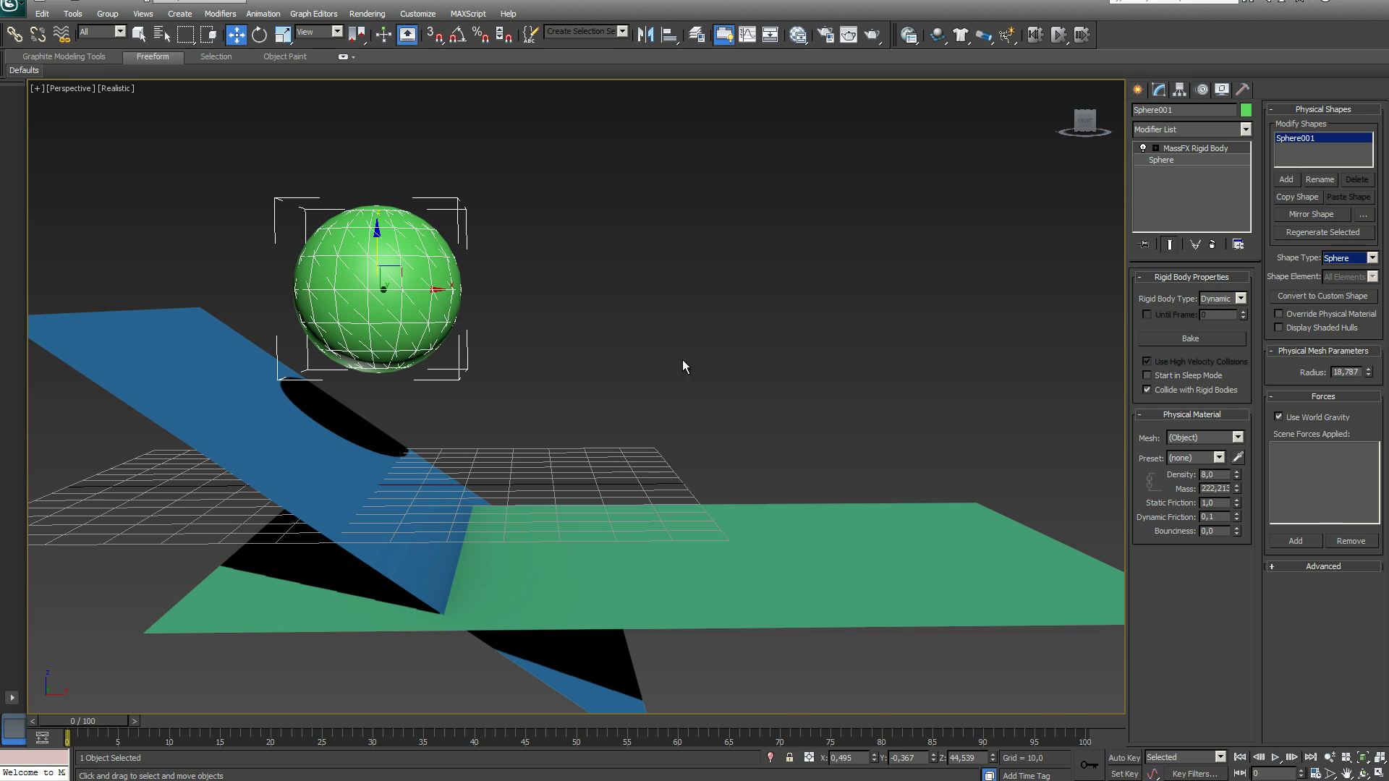
left_click(1056, 38)
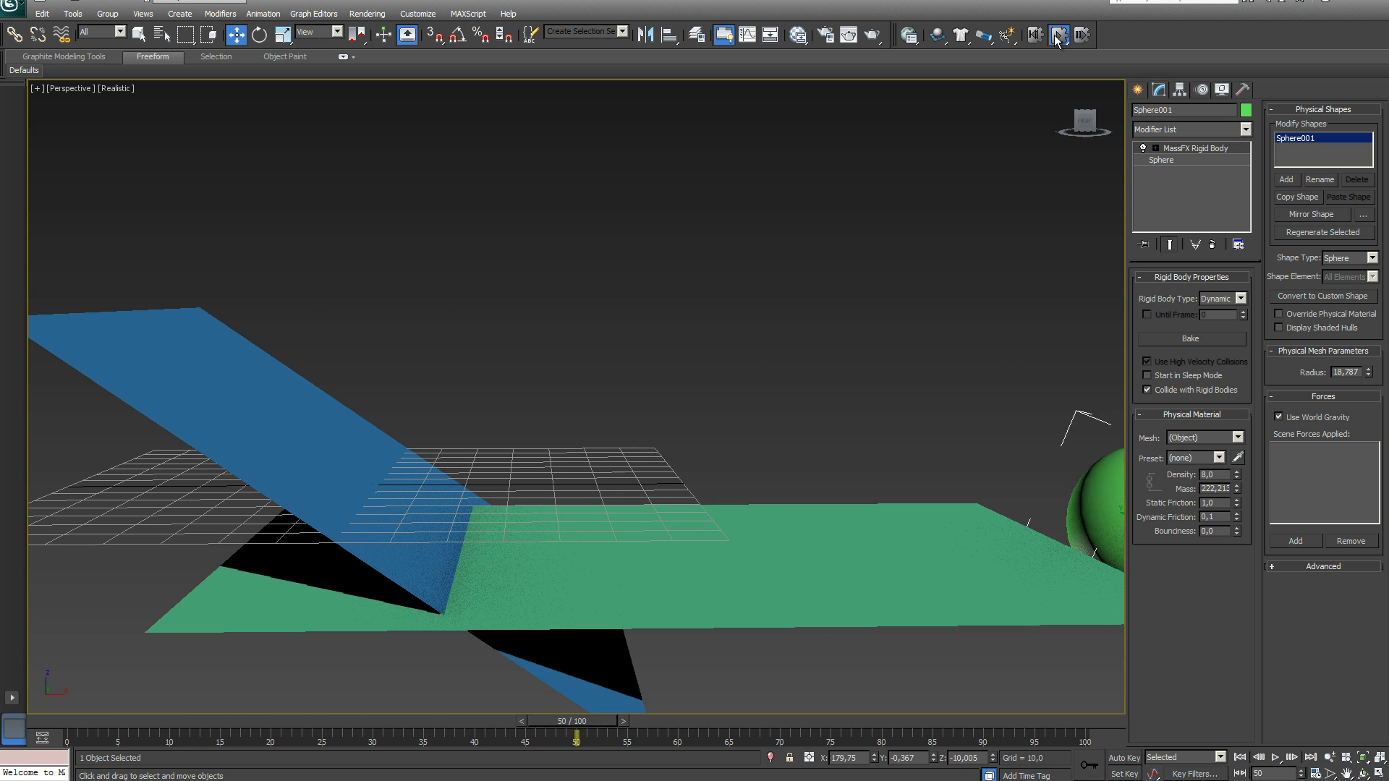
left_click(1034, 36)
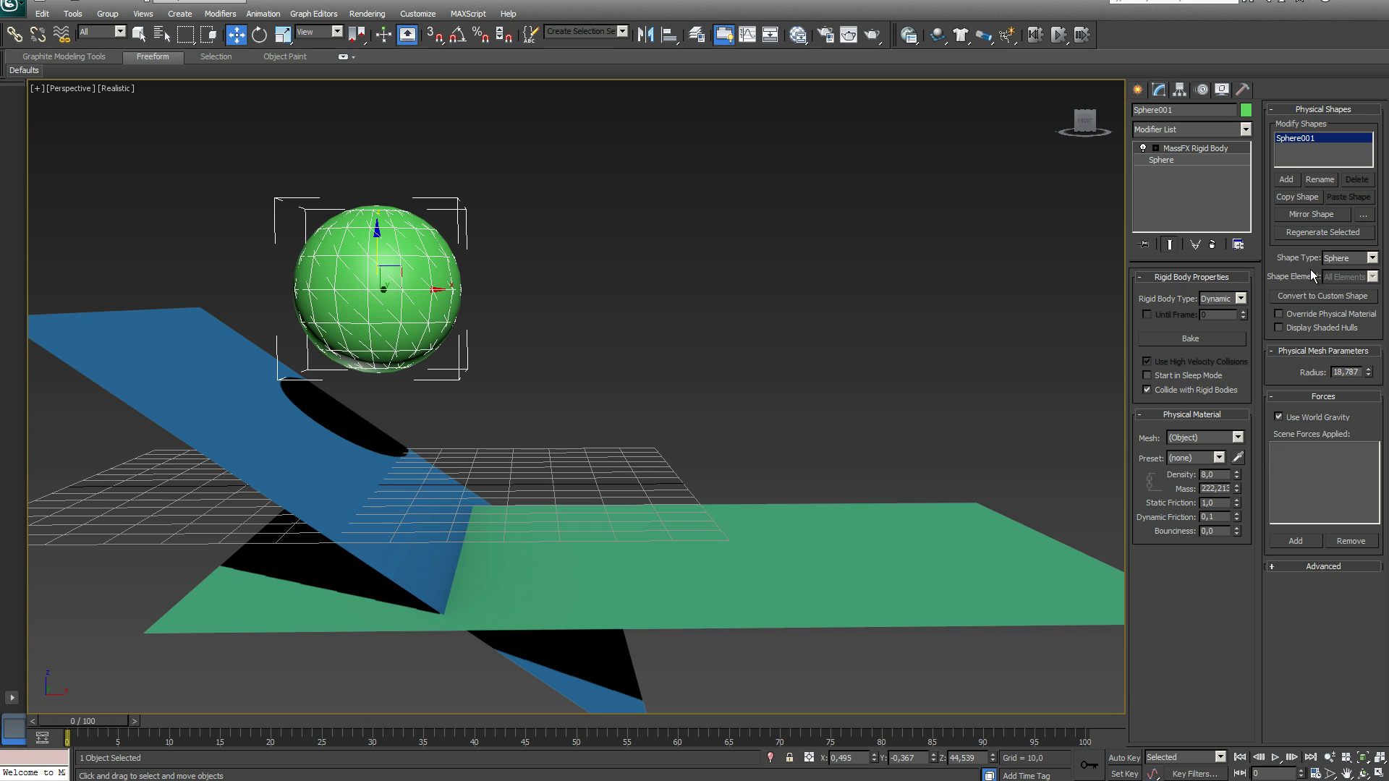
Set the green sphere's physical shape type to Convex, run the ramp simulation, and reset it
left_click(1372, 258)
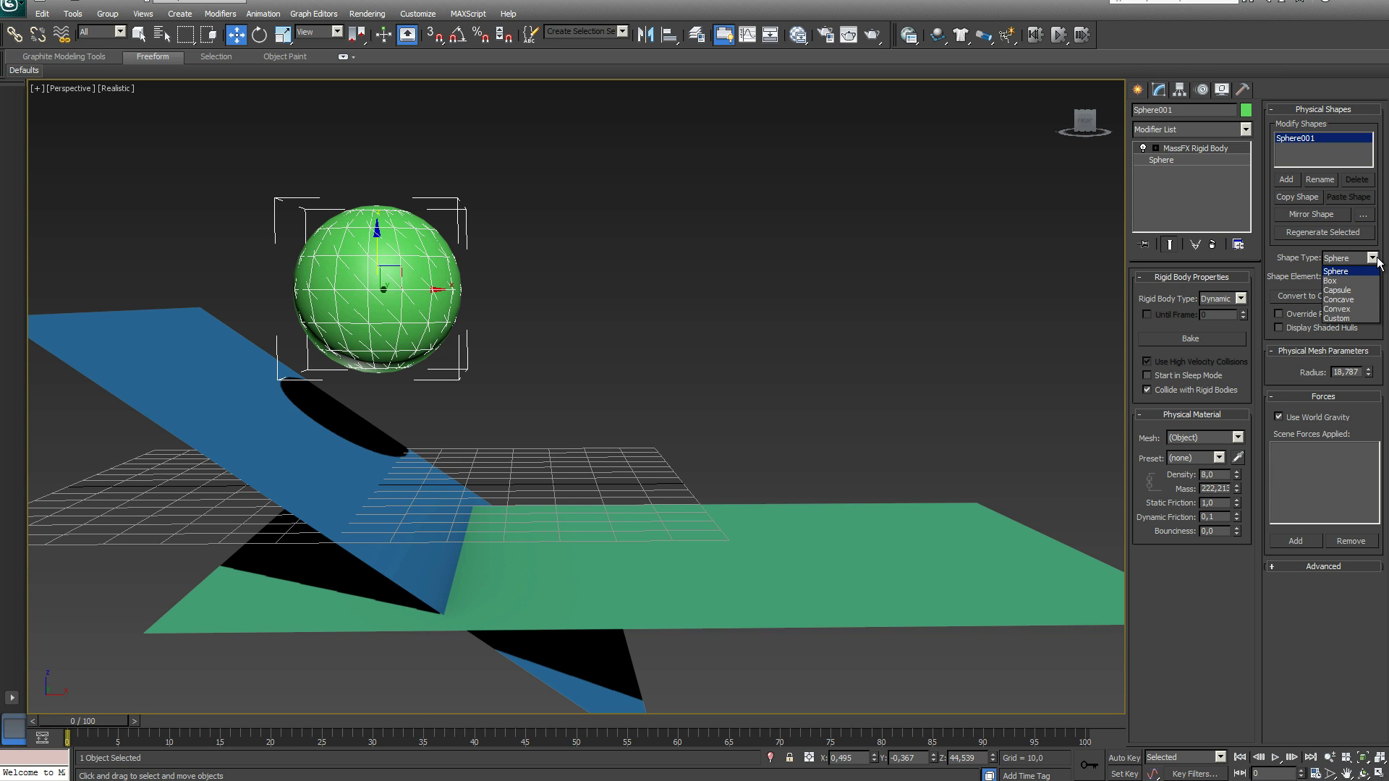
left_click(1354, 310)
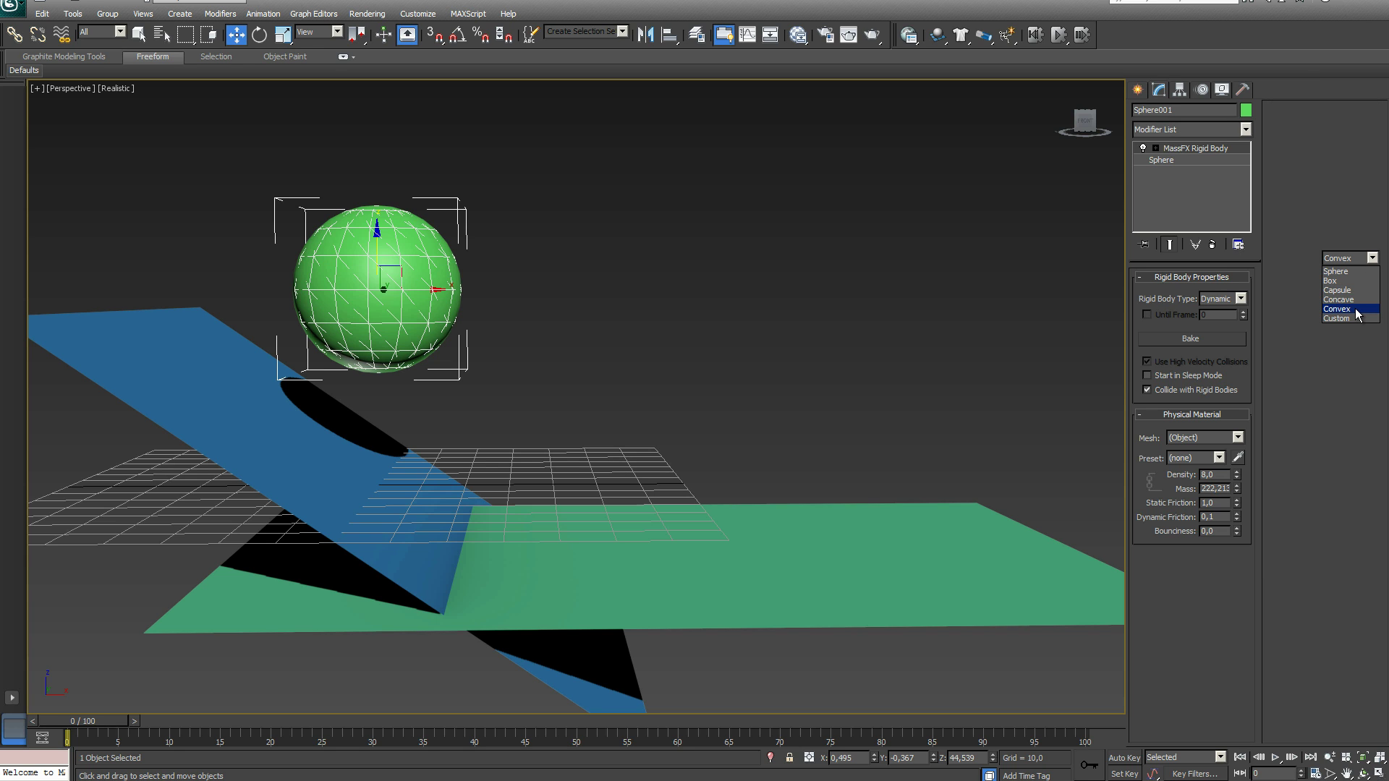
left_click(1058, 34)
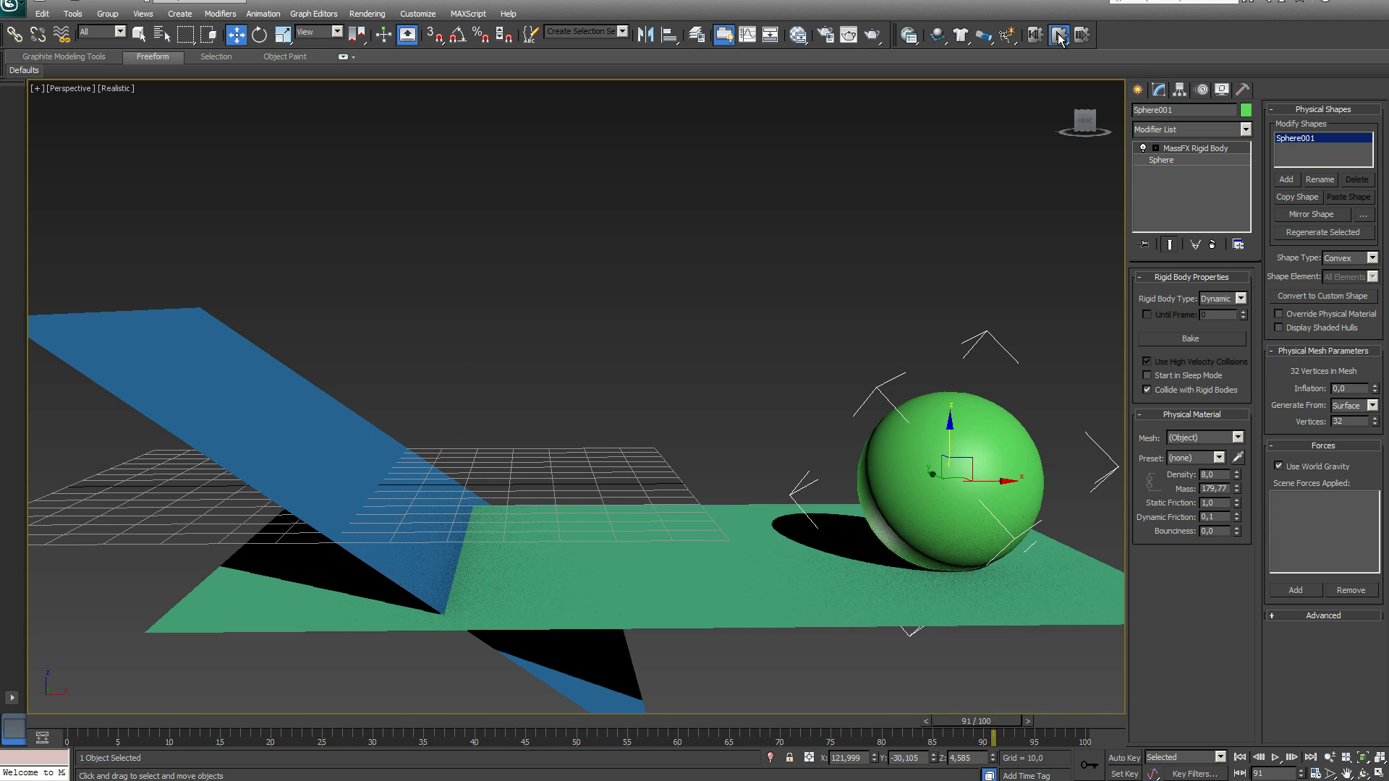
left_click(1034, 35)
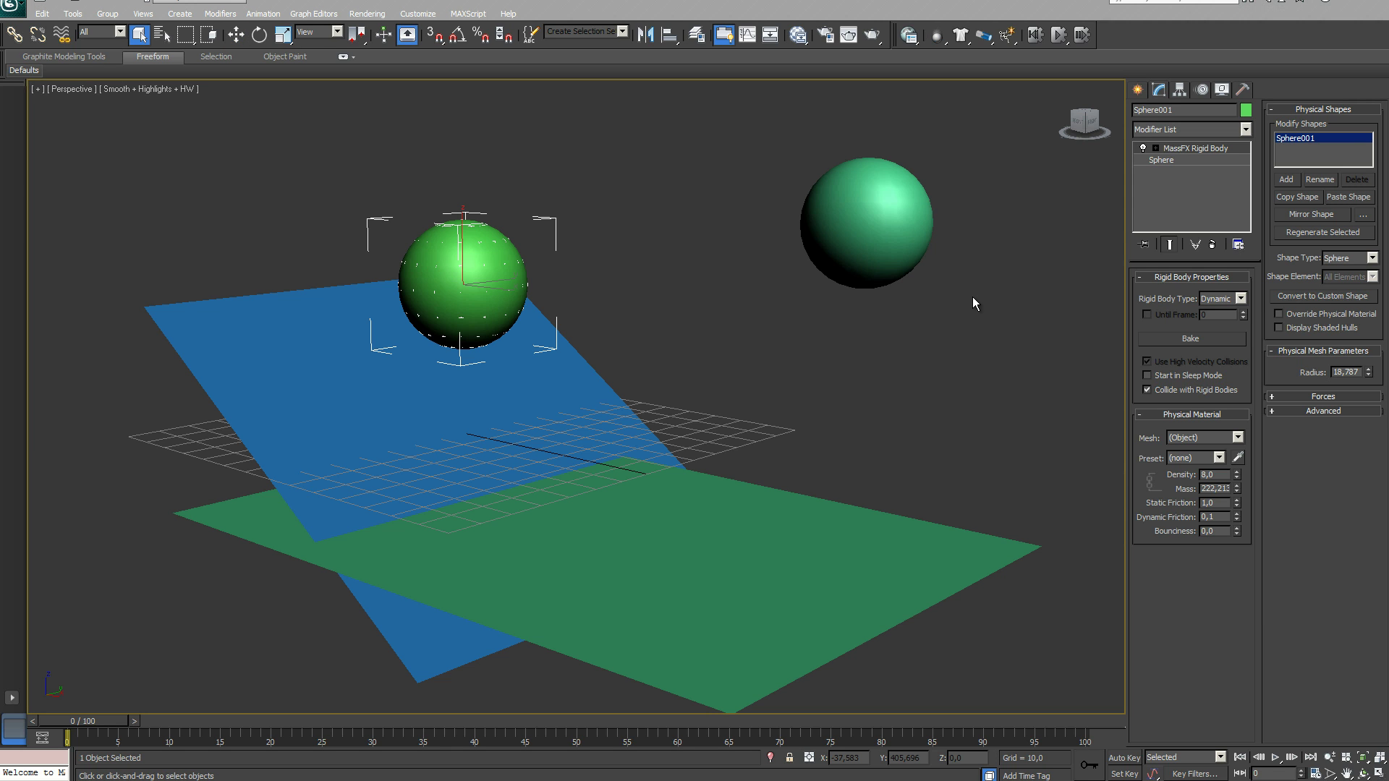
Copy the green sphere's physical shape and paste it onto the teal sphere
left_click(870, 206)
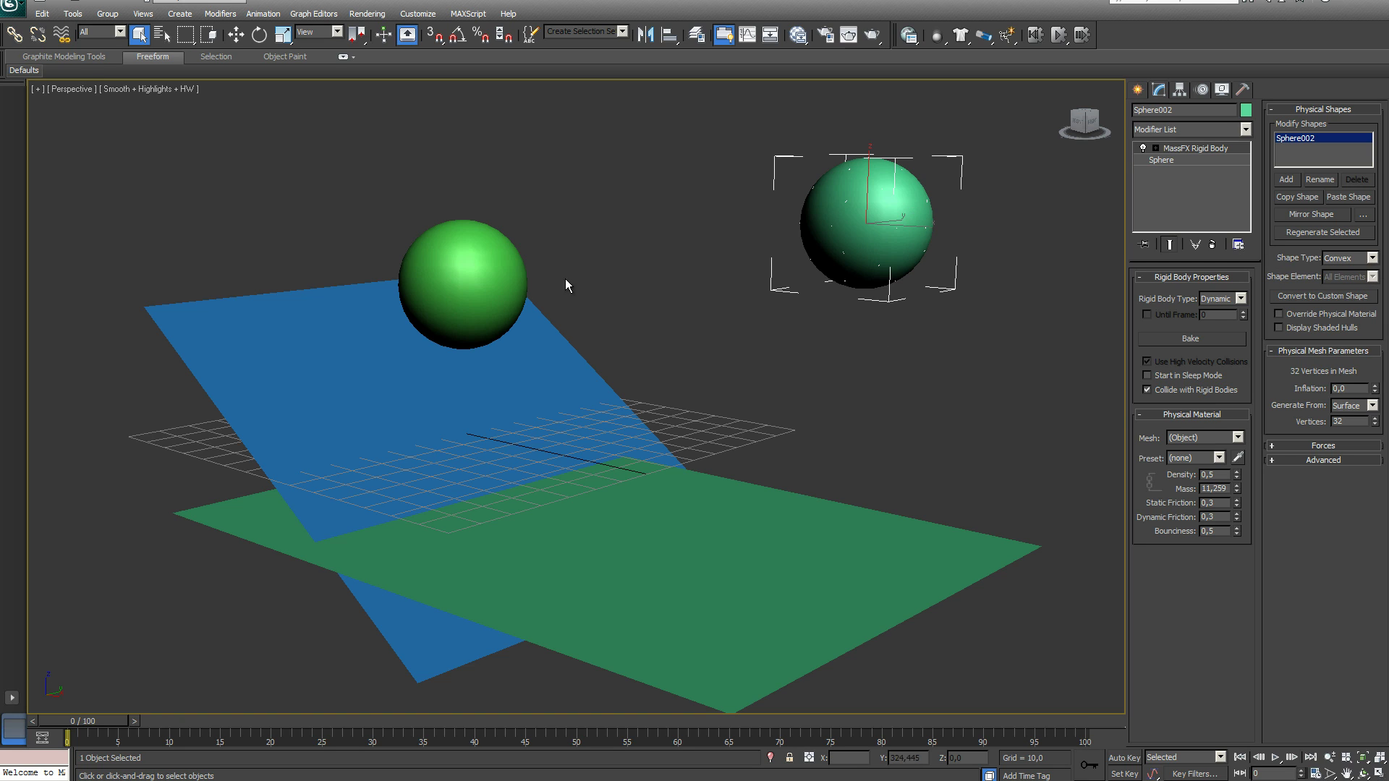
left_click(462, 238)
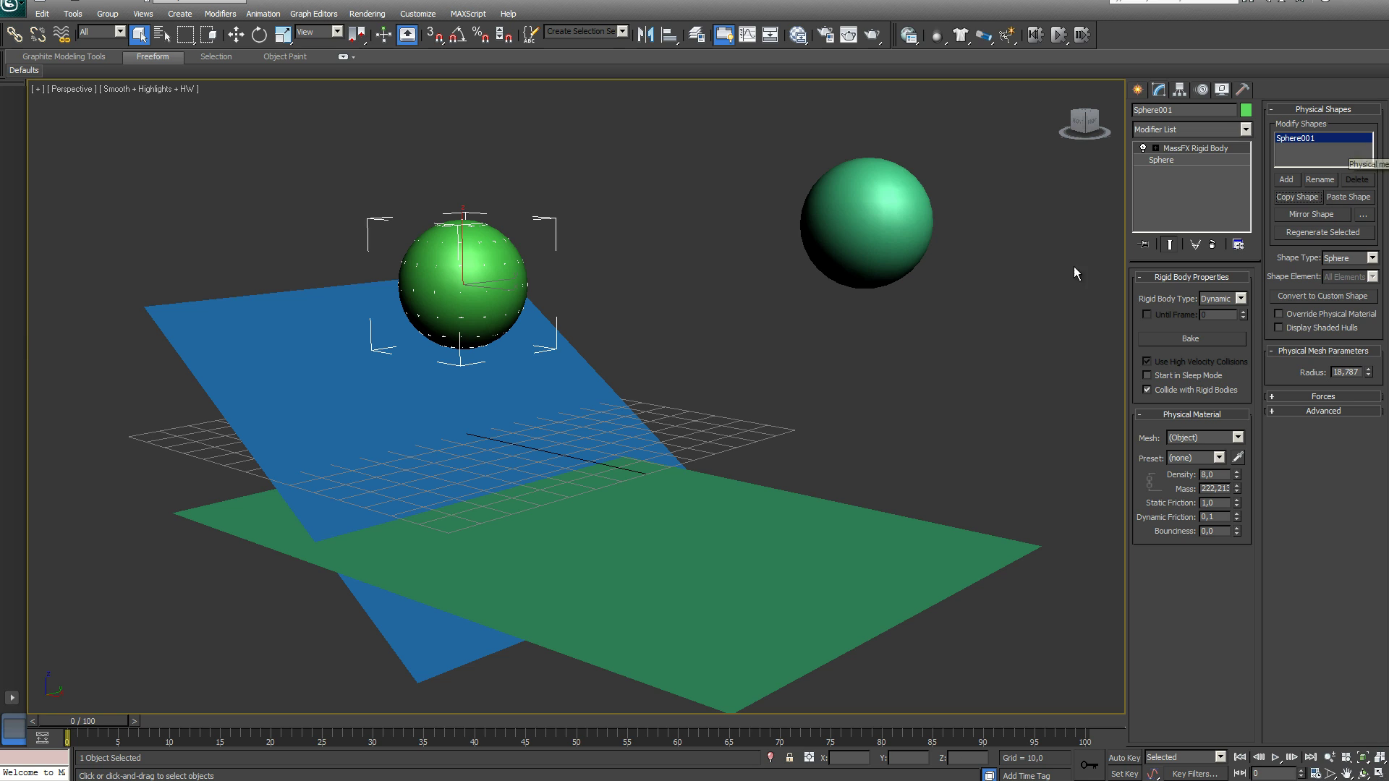
left_click(881, 178)
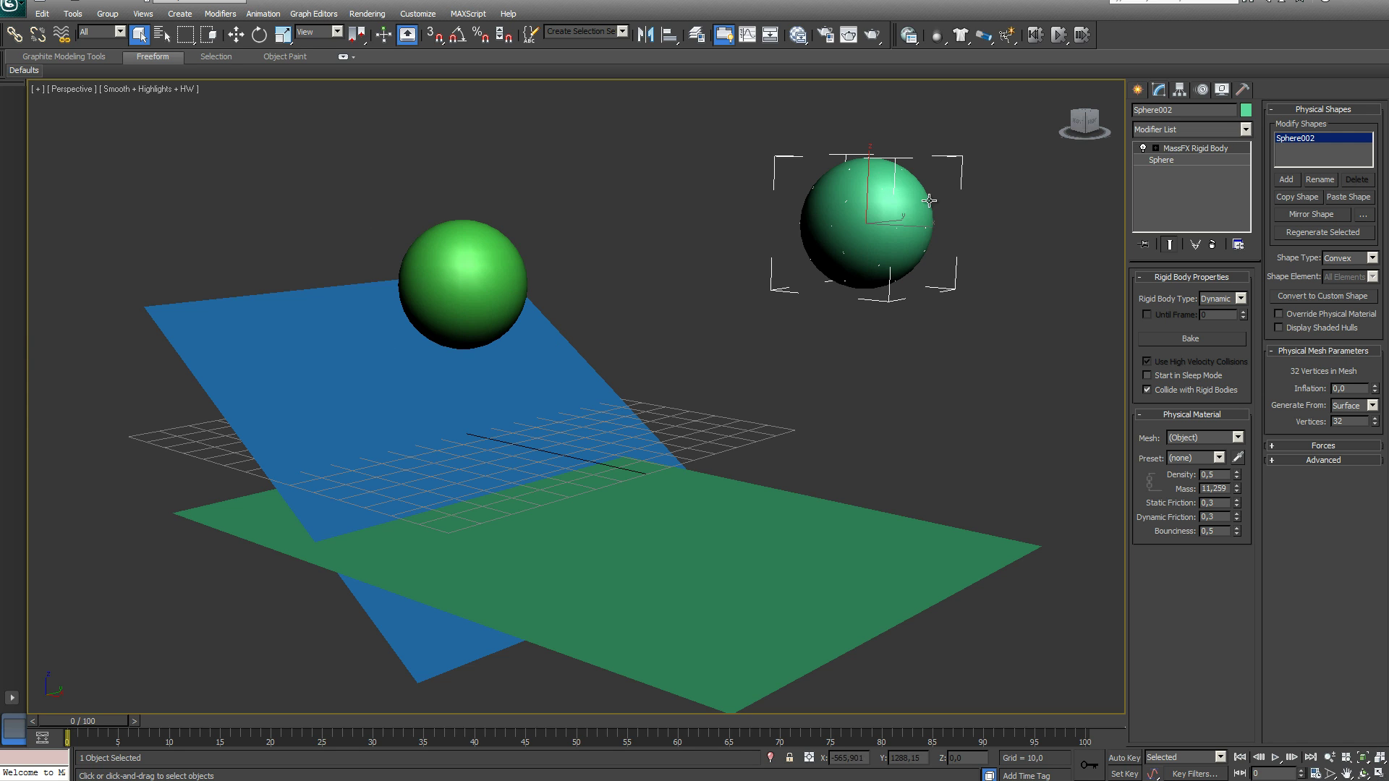
left_click(1369, 200)
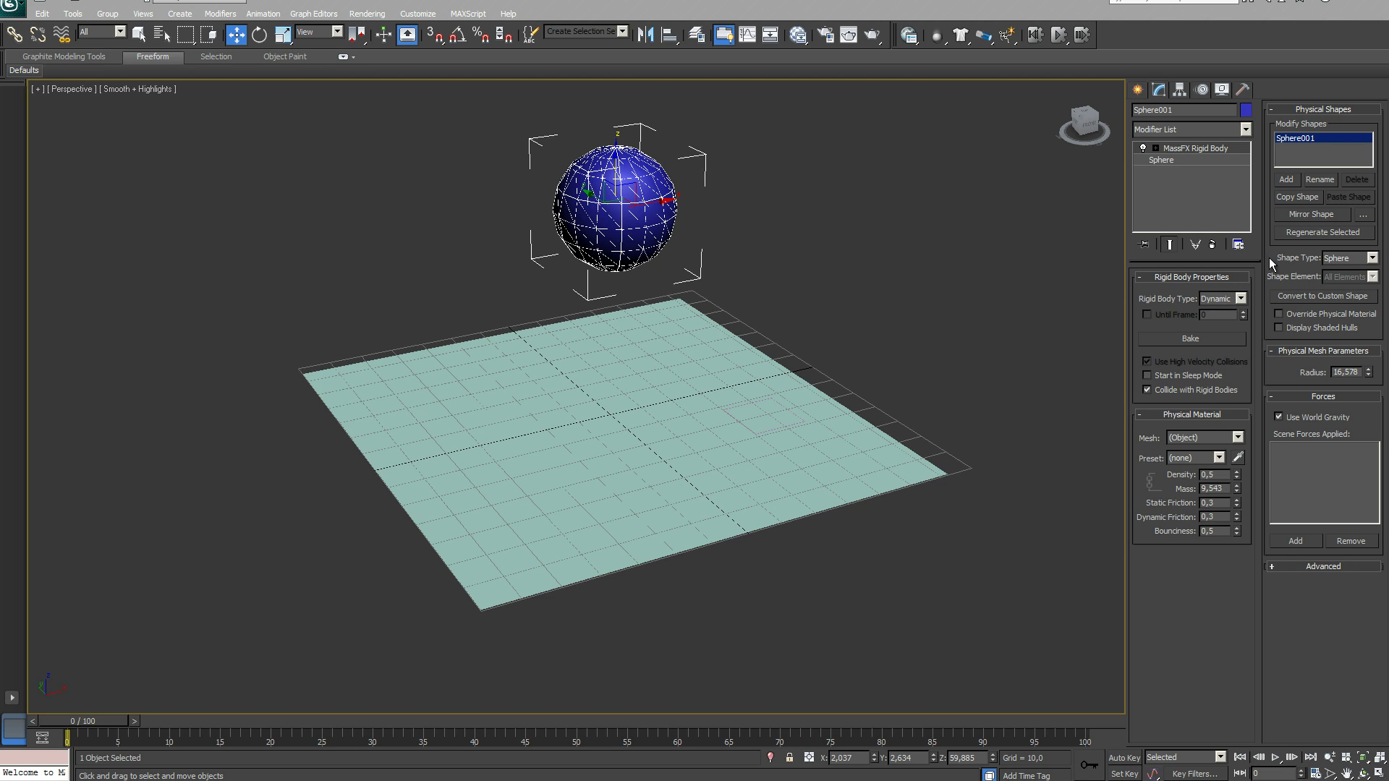
Rename the blue sphere object to Sphere and convert its physical shape to a custom shape
left_click(1363, 264)
left_click(1180, 112)
left_click_drag(1181, 112, 1157, 112)
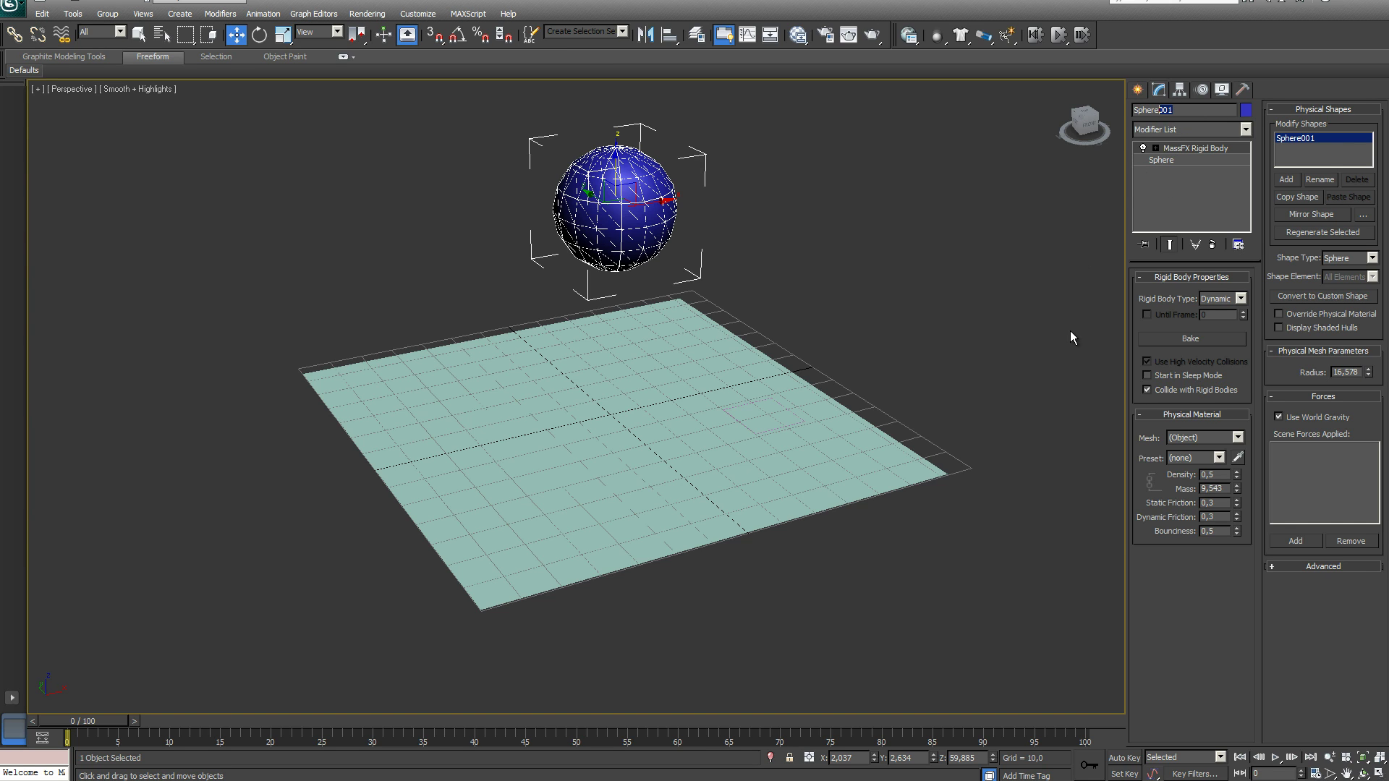
key("BackSpace")
left_click(1322, 295)
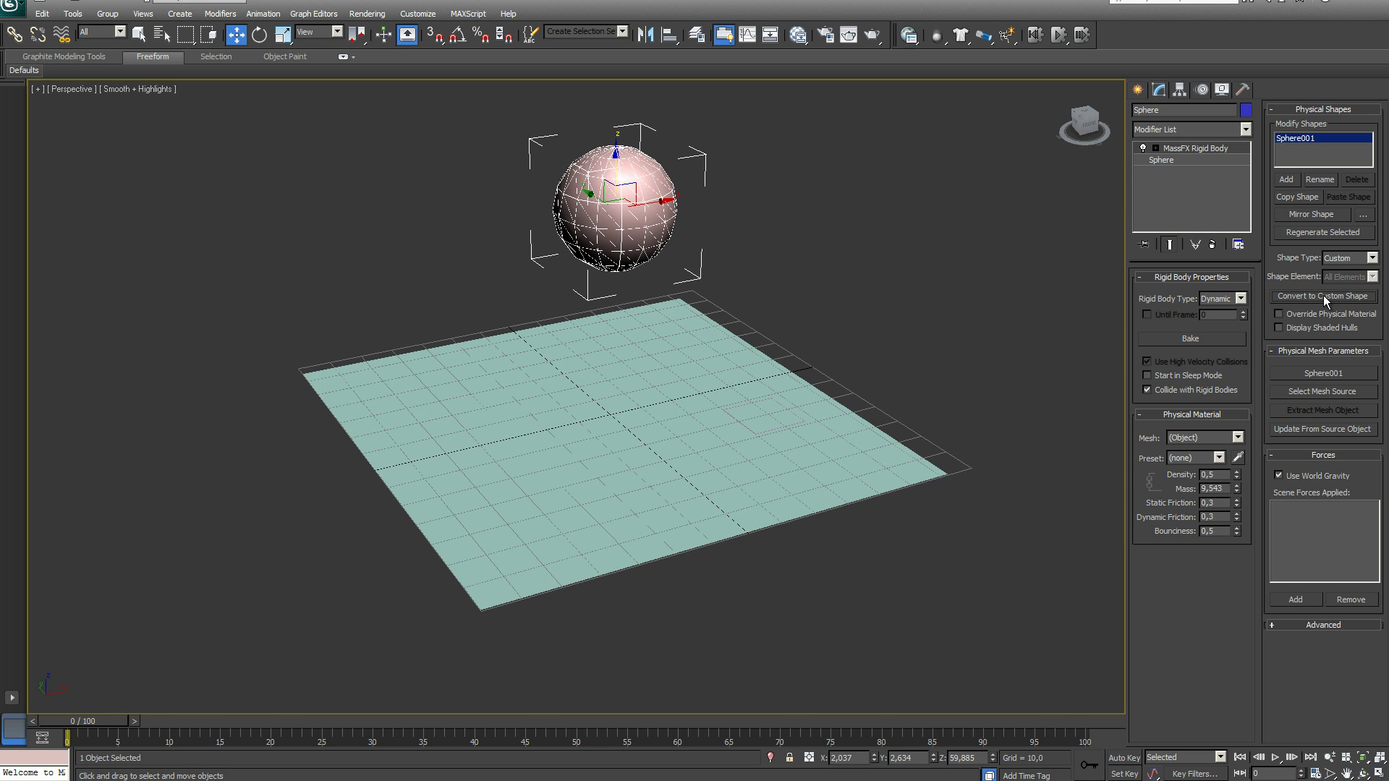
Select the extracted Sphere001 mesh by name and convert it to an Editable Poly
left_click(161, 34)
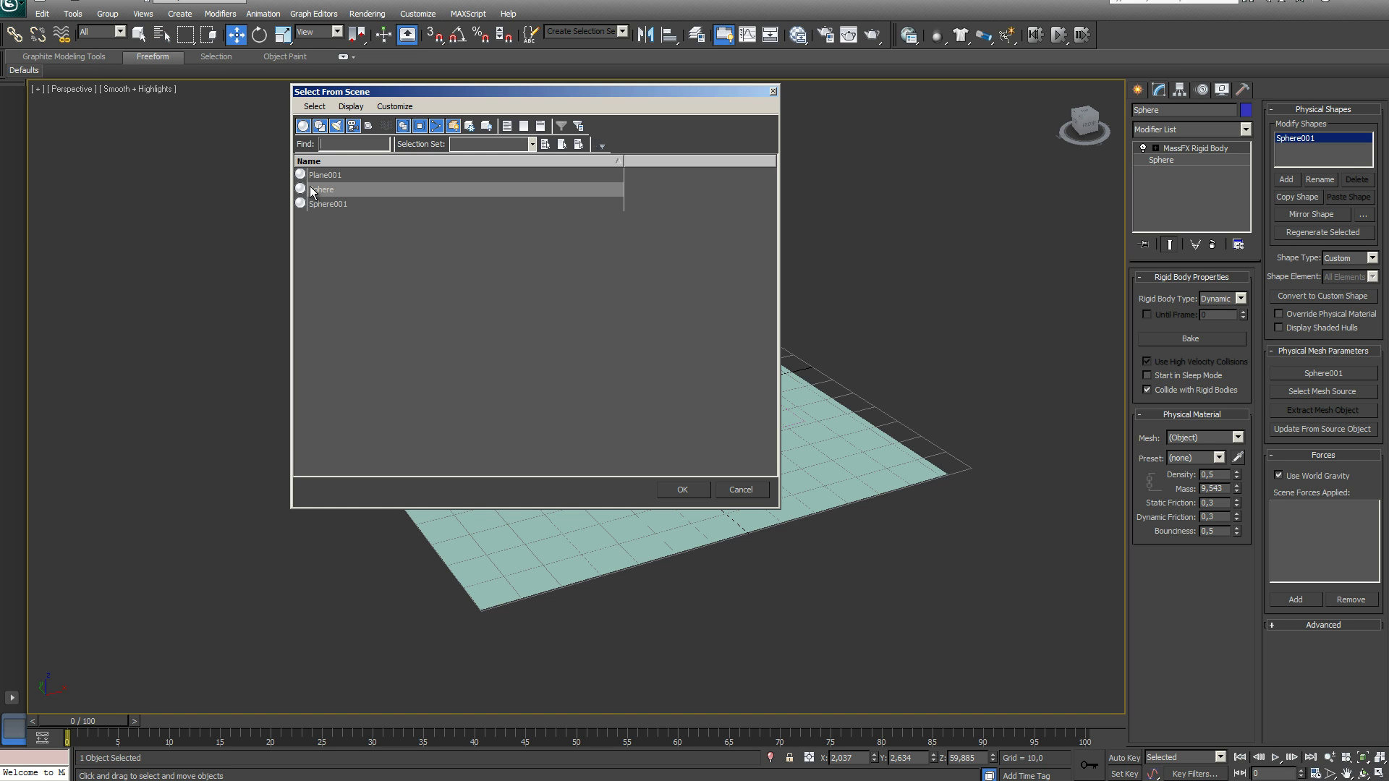
left_click(326, 205)
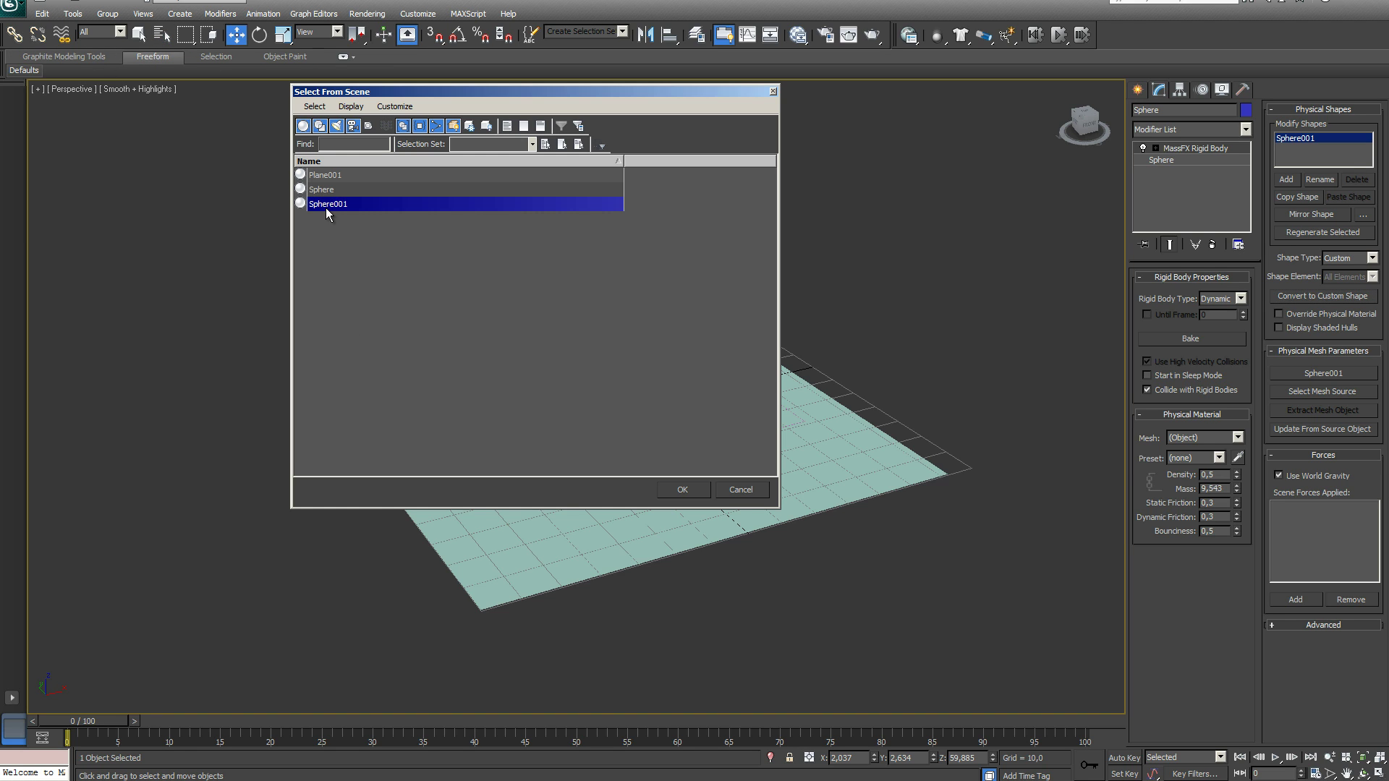
left_click(688, 492)
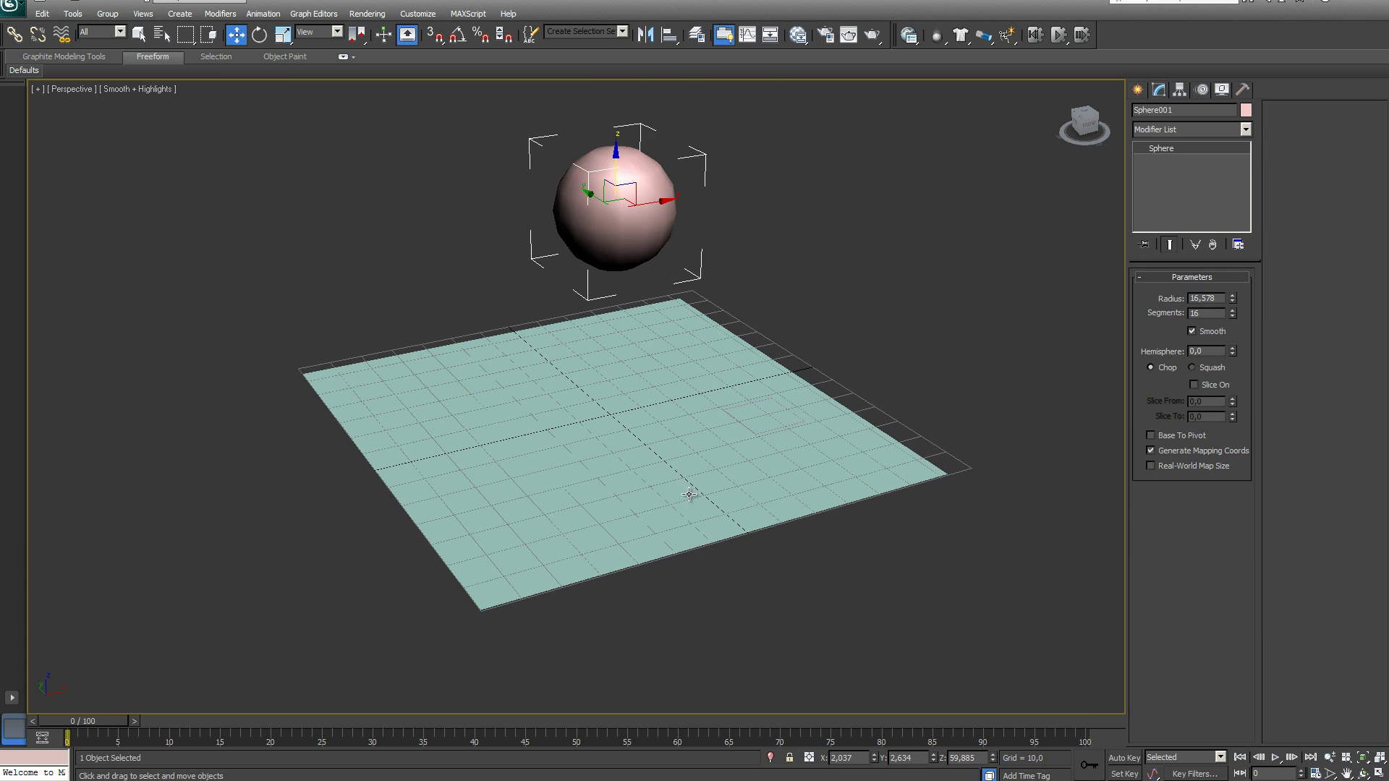
right_click(1161, 166)
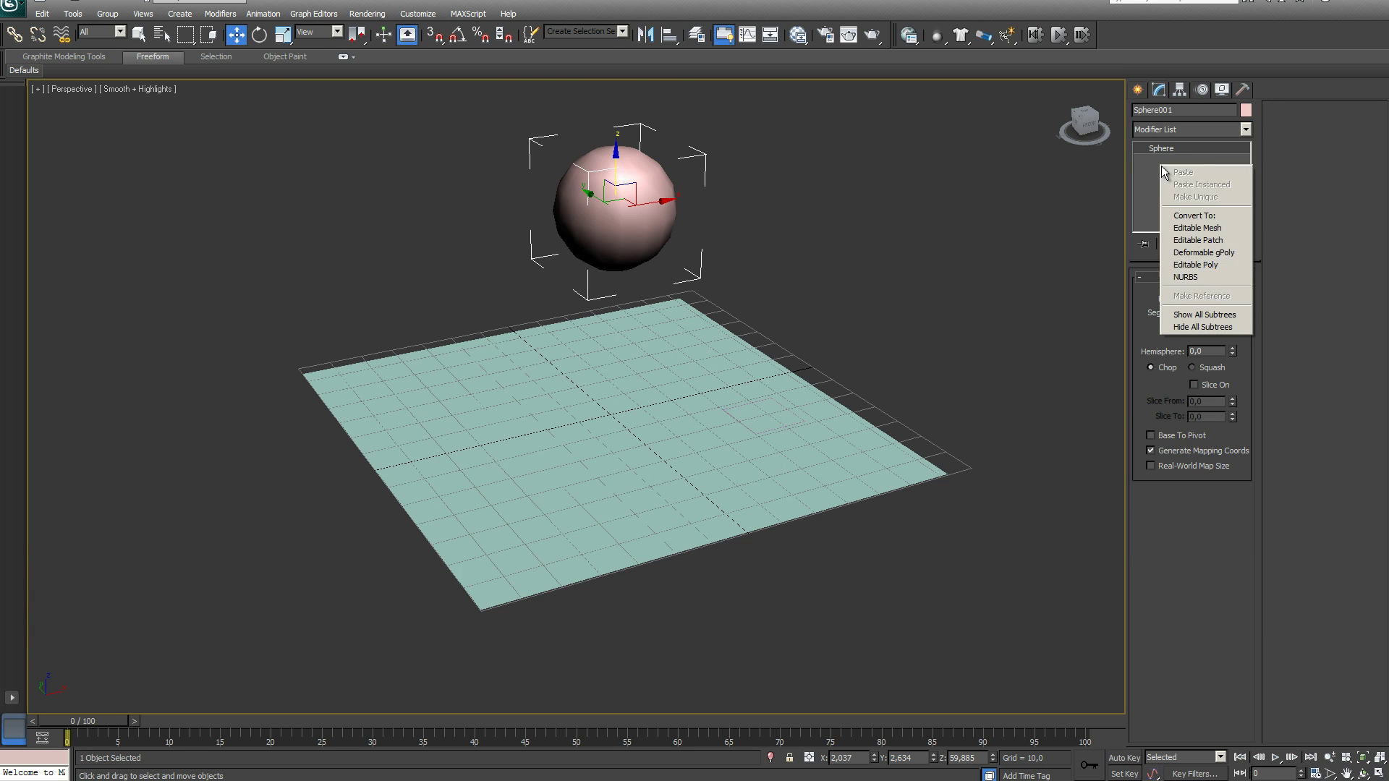
left_click(1191, 265)
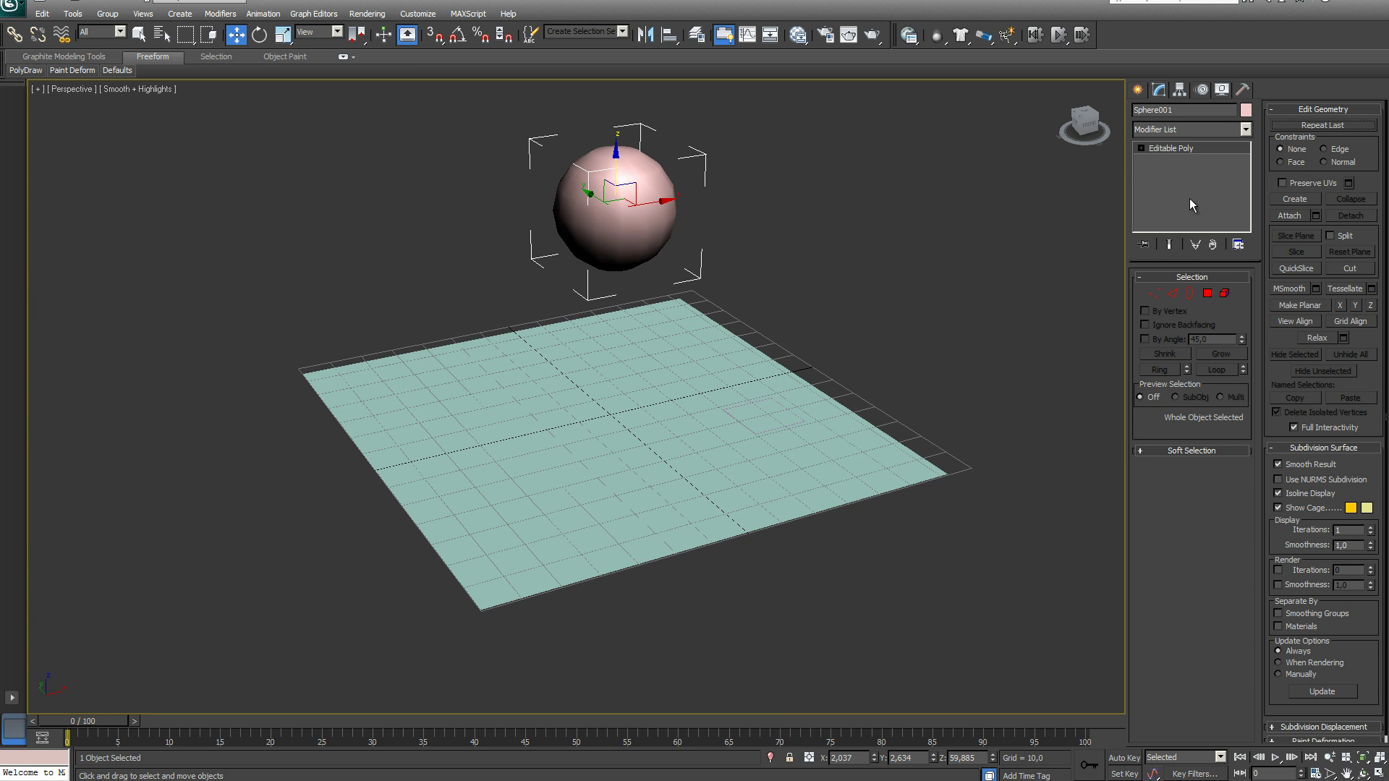
Pull two lower polygons of the Sphere001 mesh outward to deform it with two protrusions
left_click(1207, 293)
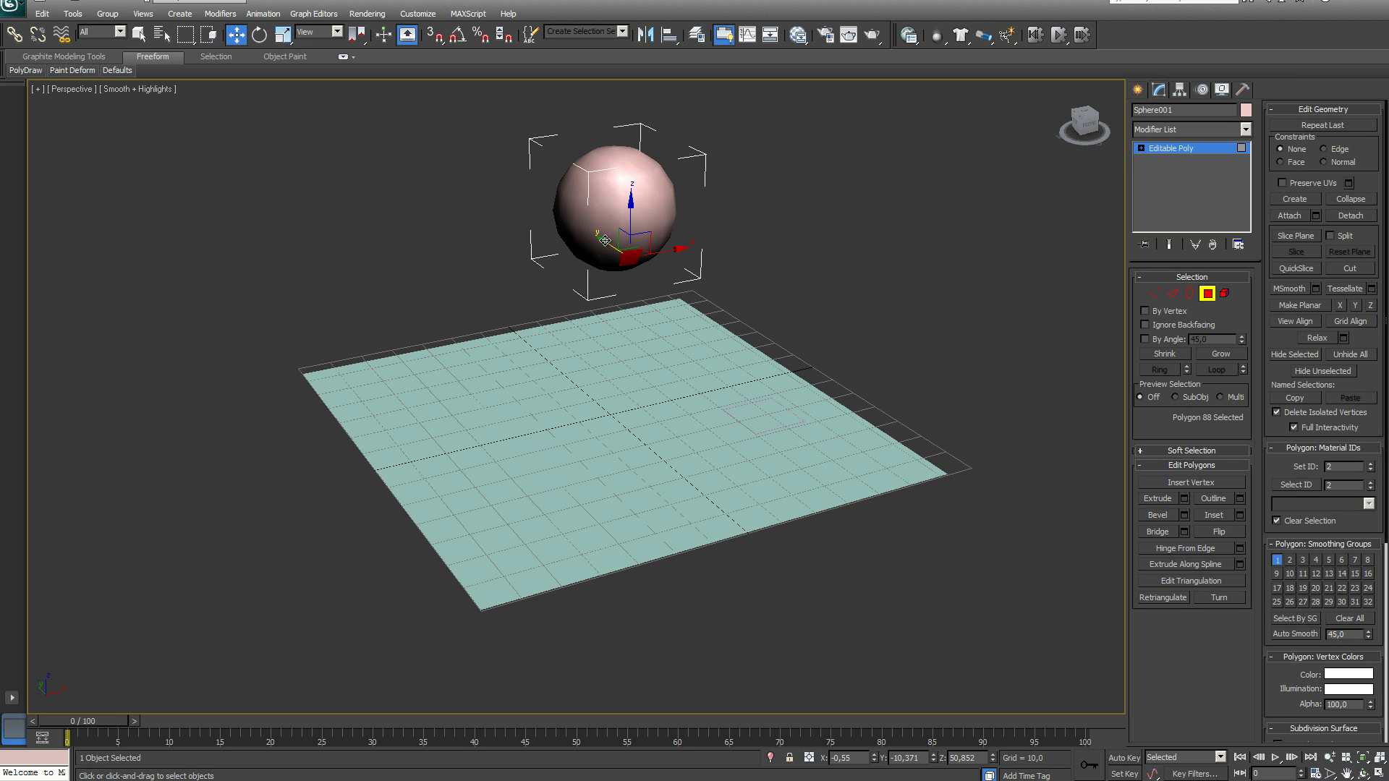
left_click_drag(605, 240, 652, 241)
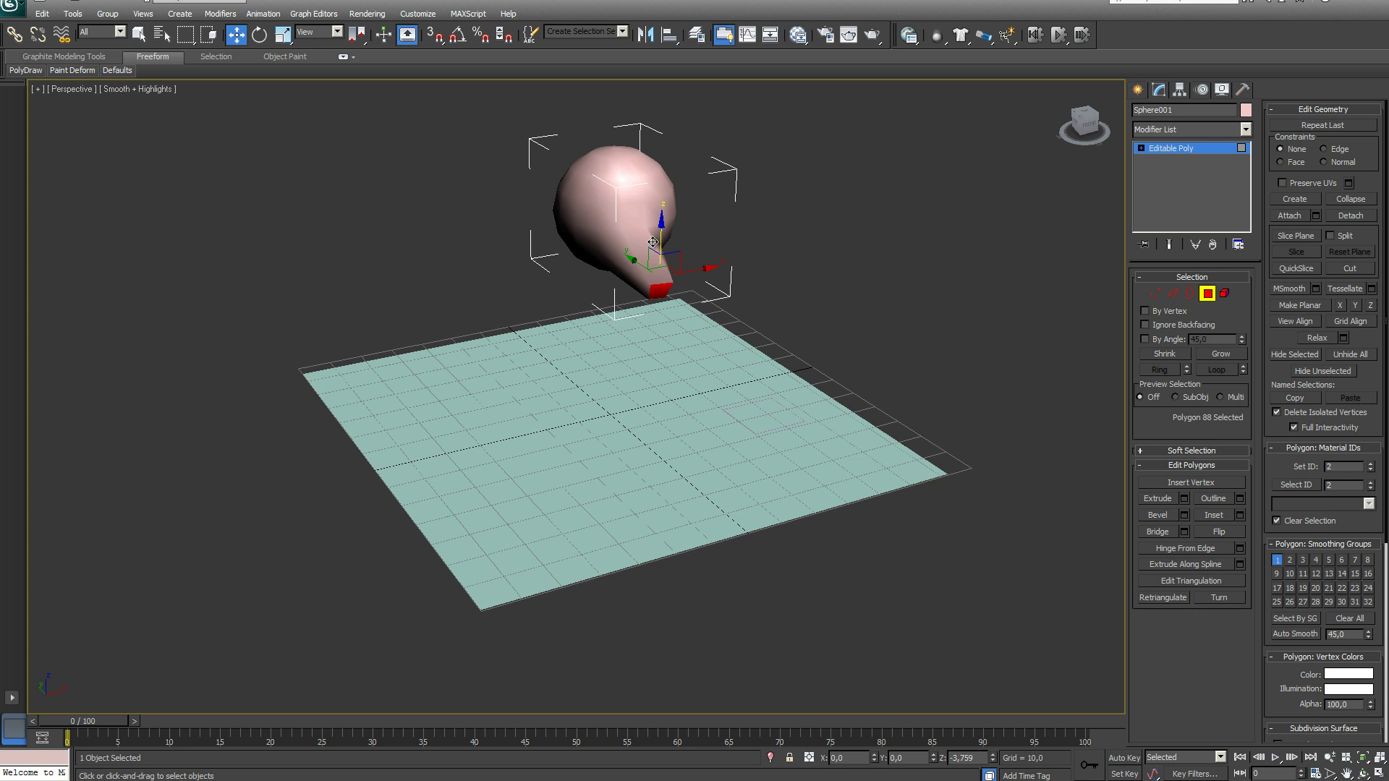
left_click(581, 243)
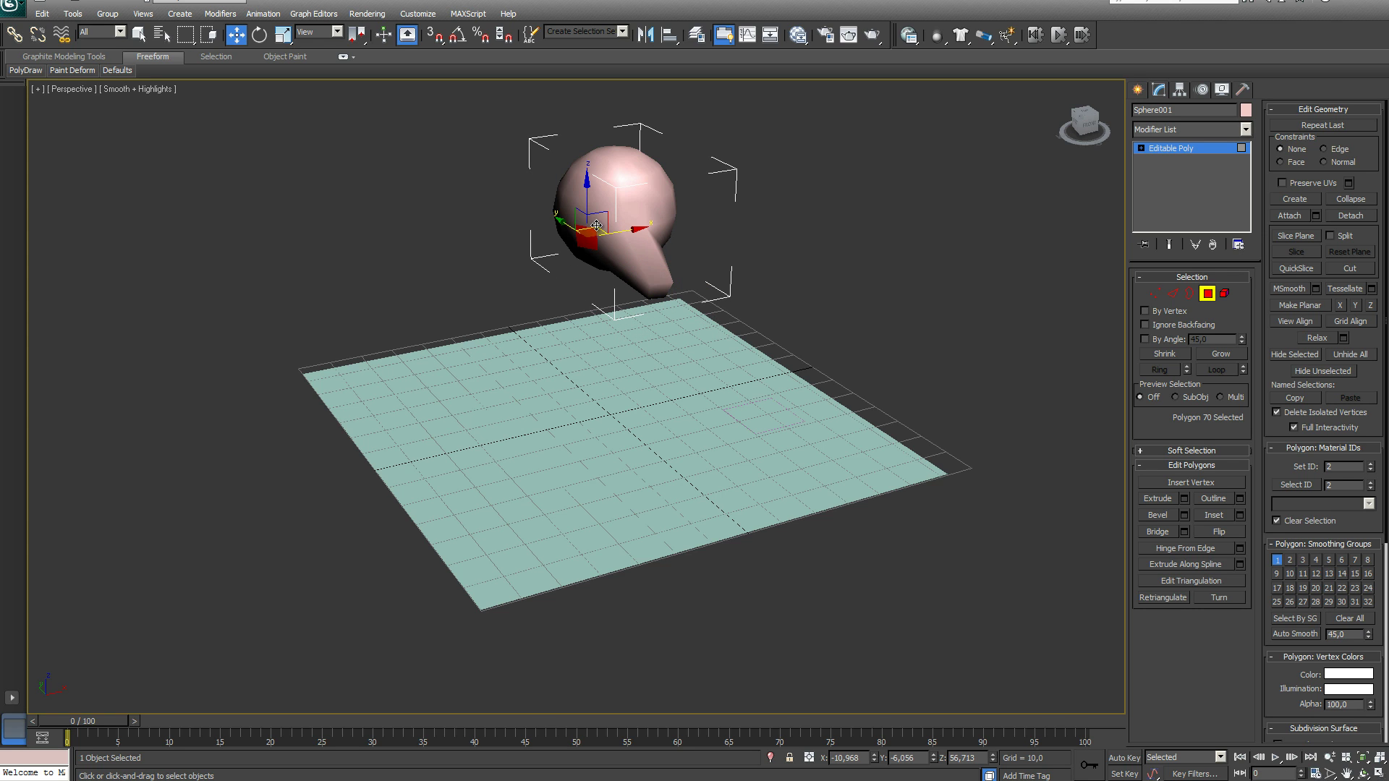
left_click_drag(596, 226, 522, 283)
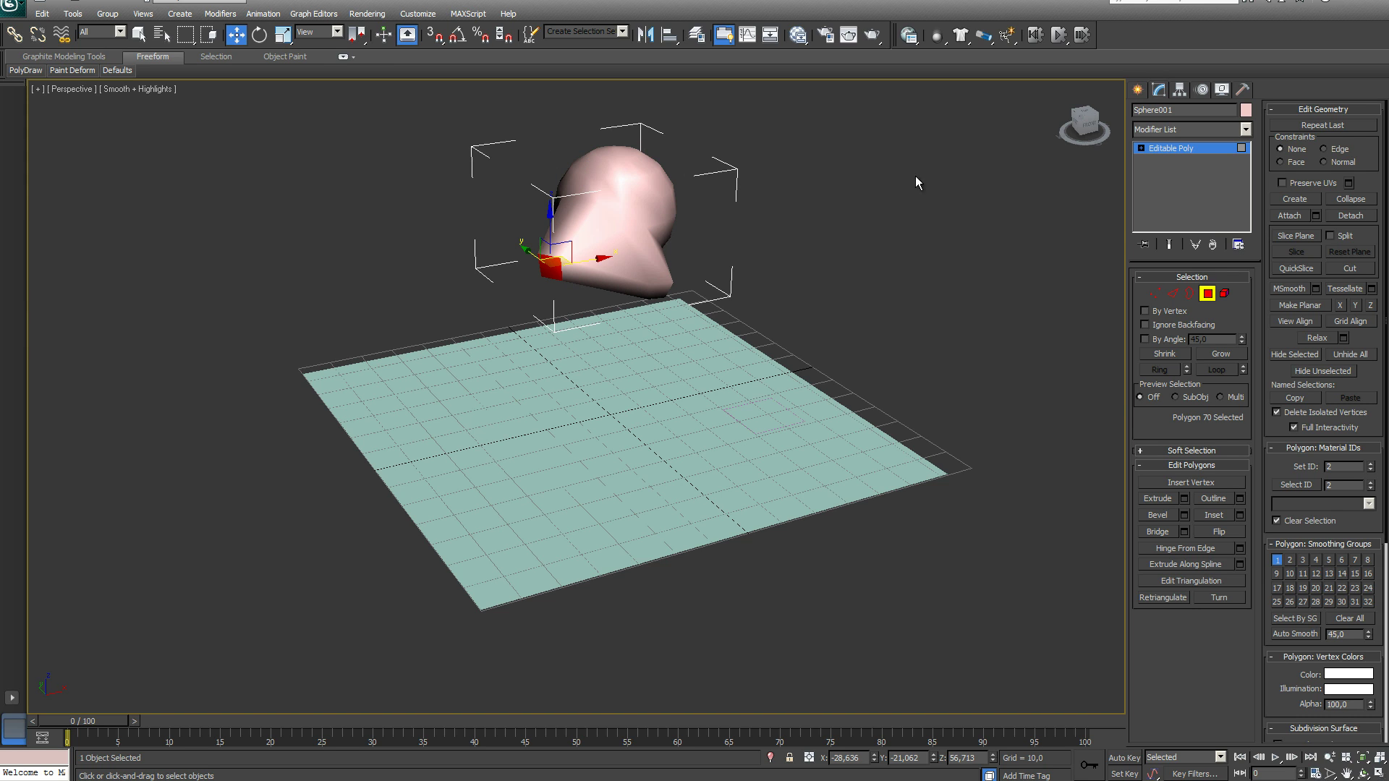
Leave polygon editing, select the Sphere object by name and update its physical mesh from the deformed source object
left_click(1207, 293)
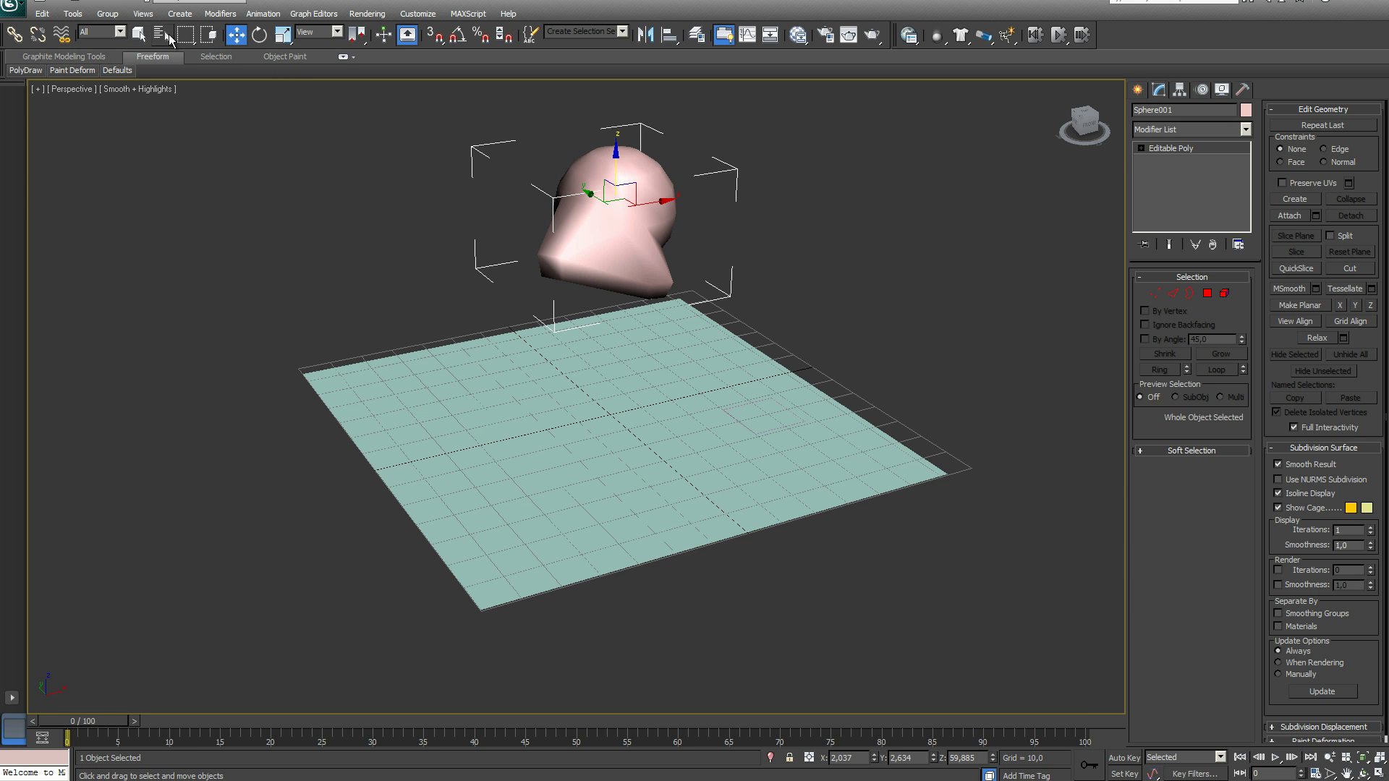
left_click(138, 34)
left_click(330, 191)
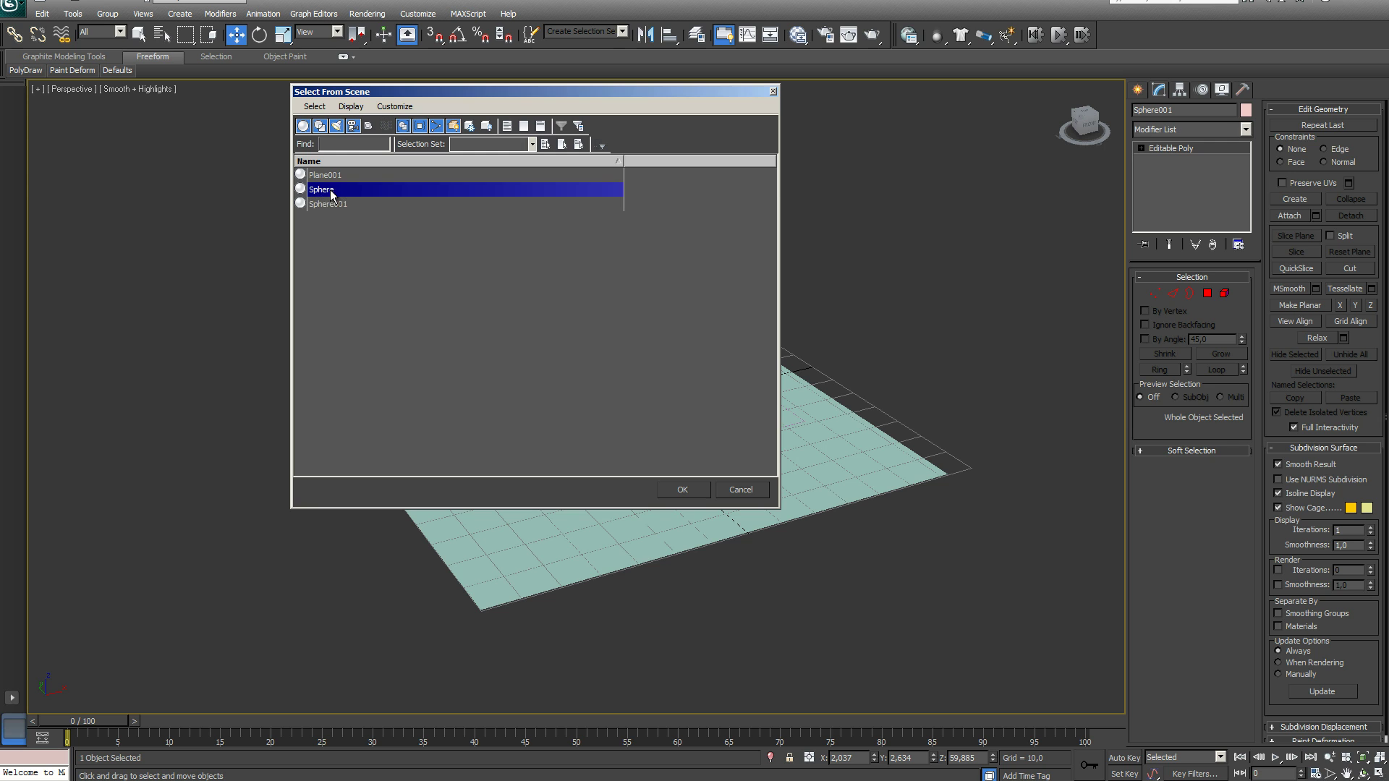
left_click(687, 489)
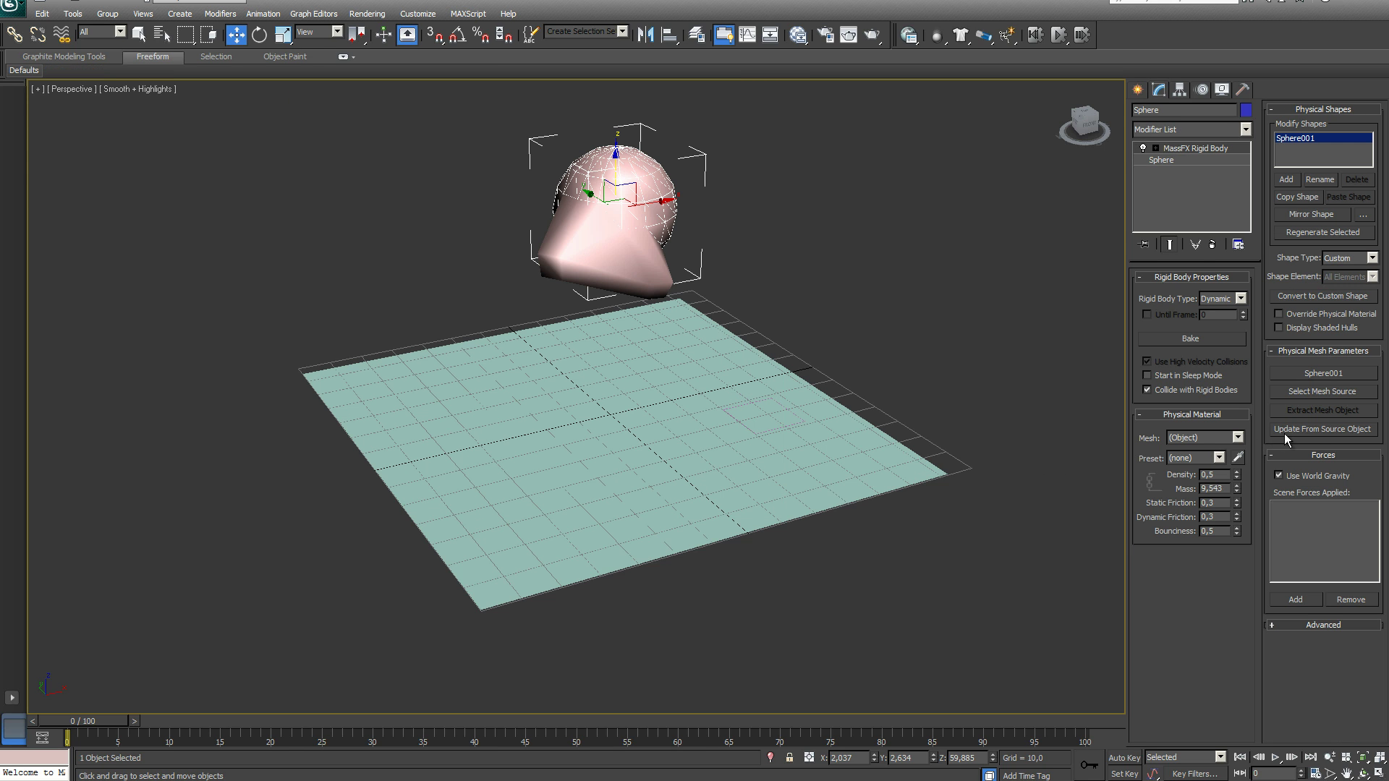
left_click(1316, 429)
Delete the Sphere001 source mesh, reselect the blue sphere, and run and reset the simulation with its custom shape
left_click(160, 34)
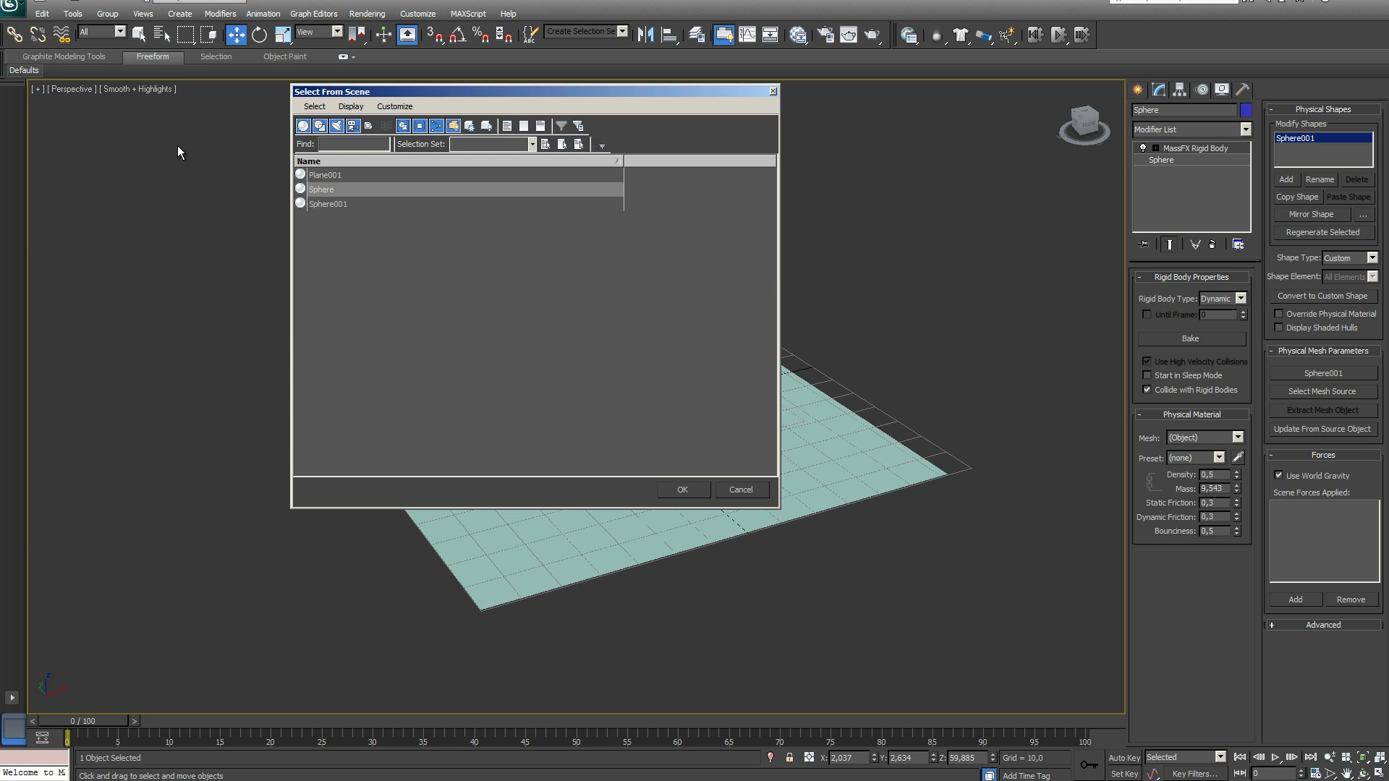
left_click(730, 489)
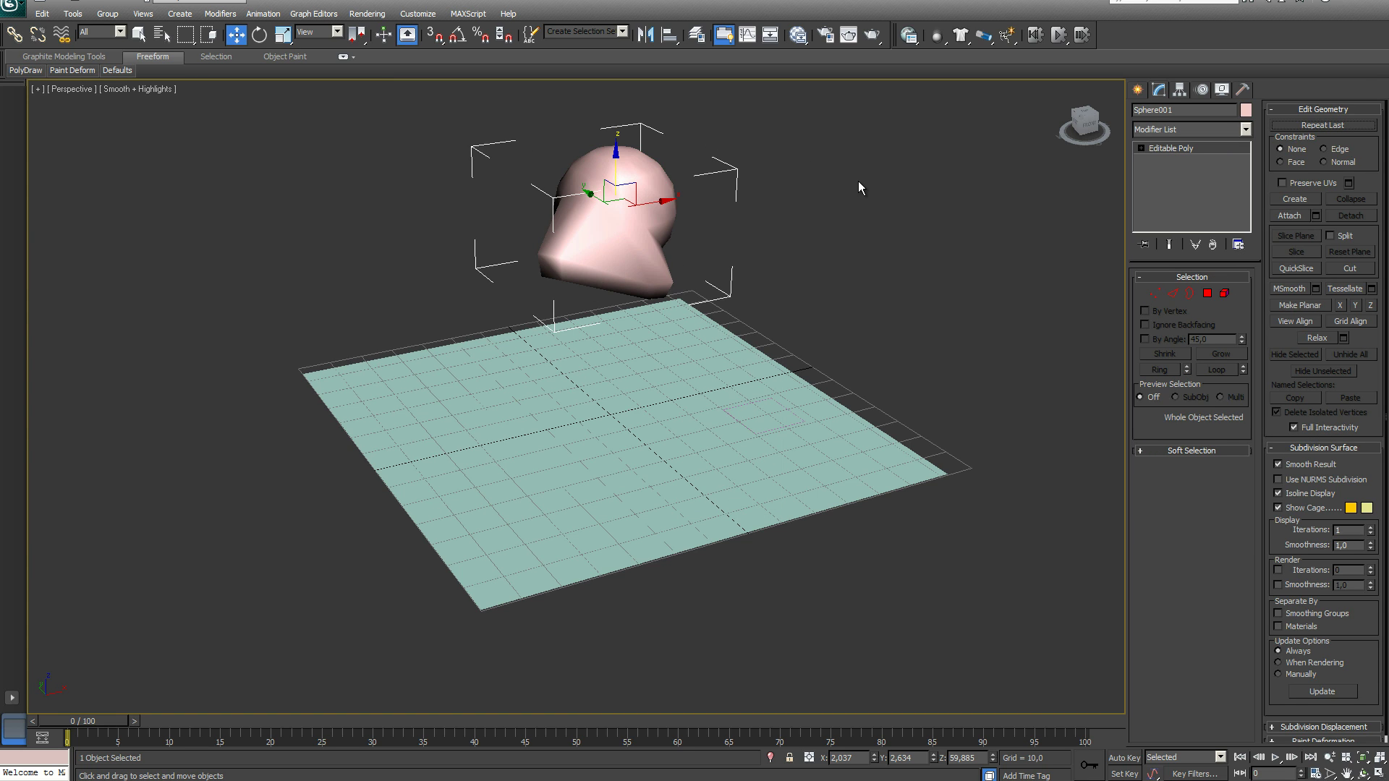
key("Delete")
left_click(626, 194)
left_click(625, 195)
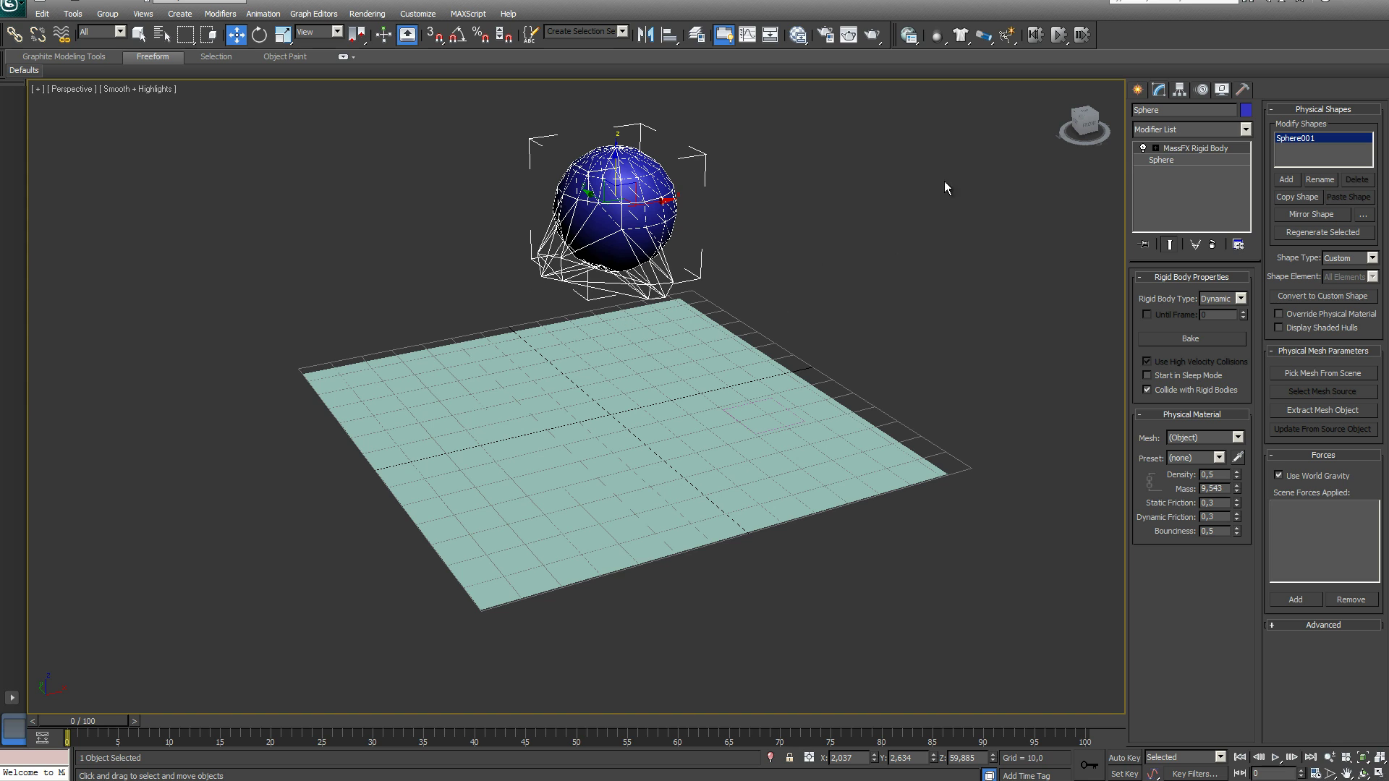
left_click(1058, 36)
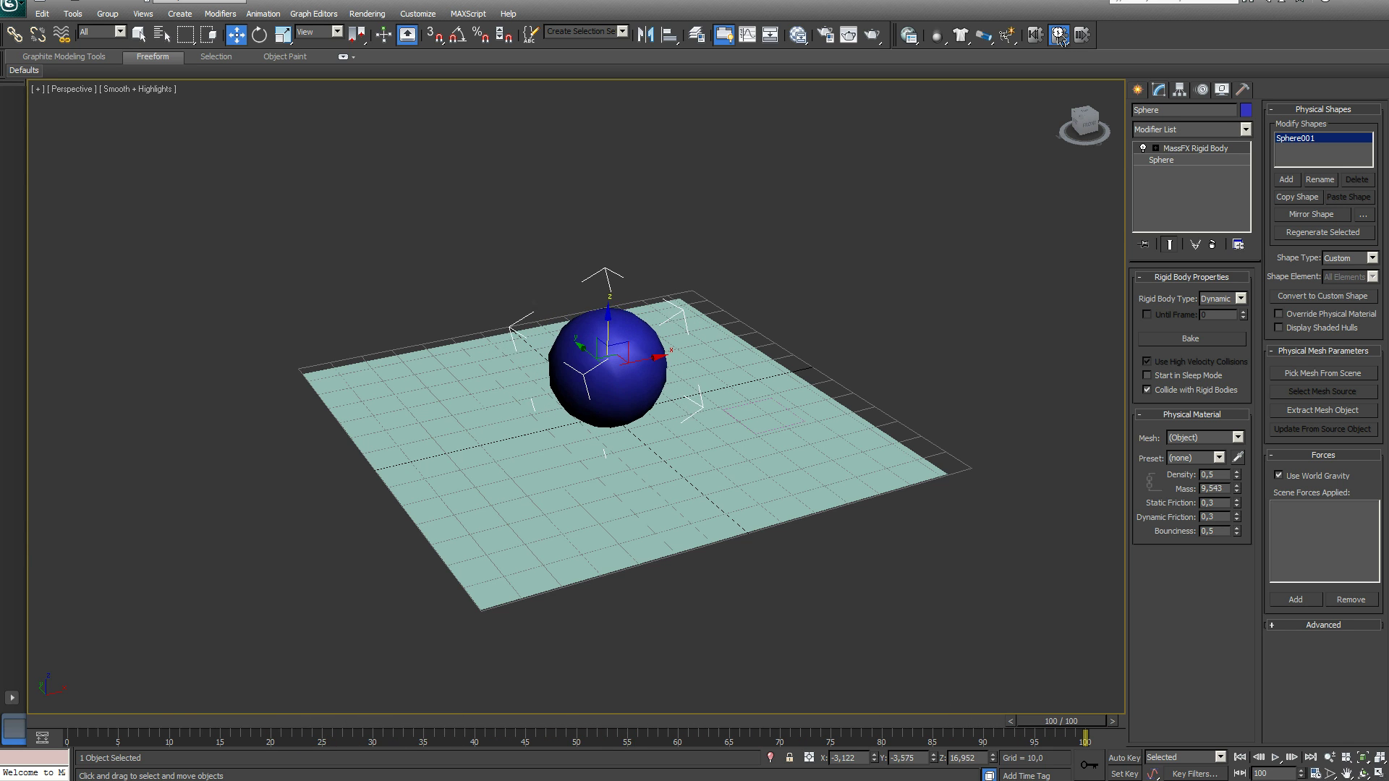
left_click(1035, 34)
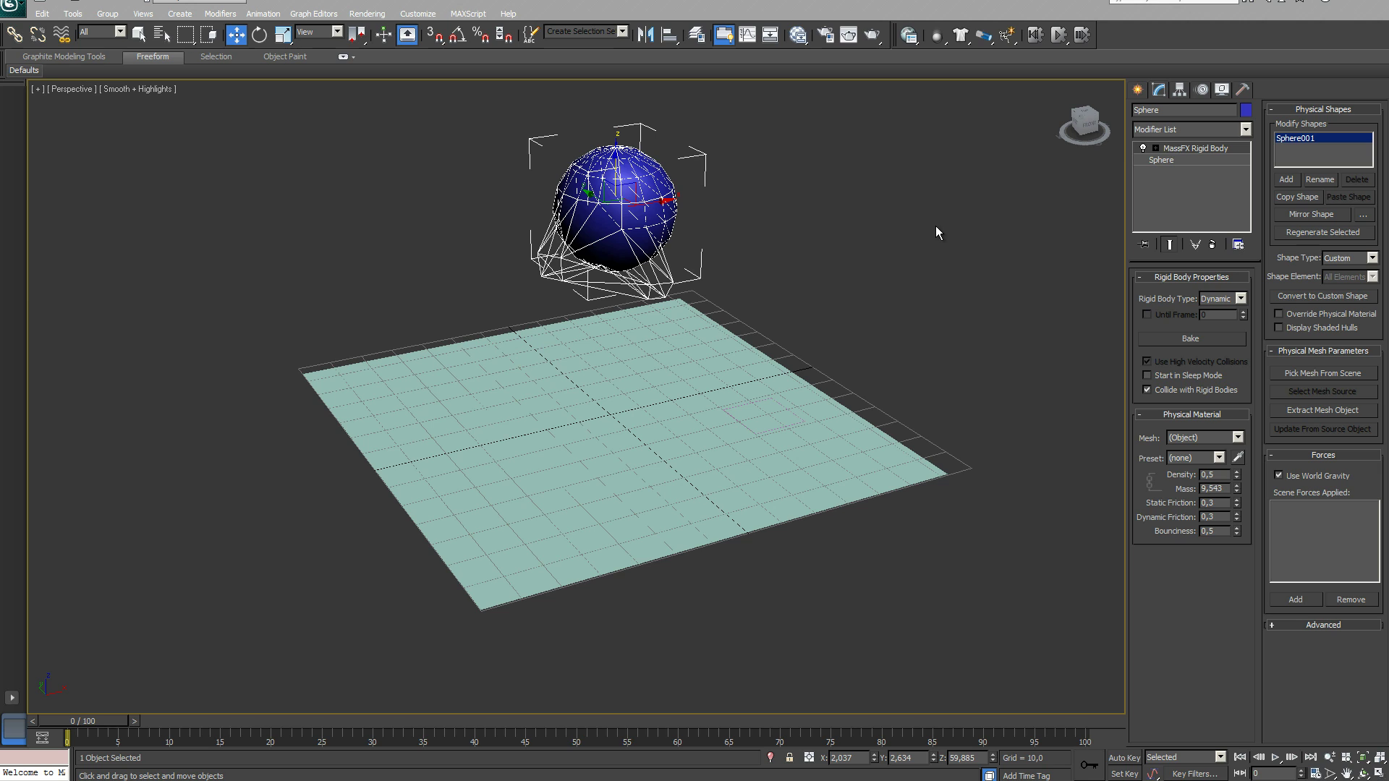
Set the blue sphere's physical shape type to Sphere and test its fall under world gravity, resetting the simulation
left_click(1372, 259)
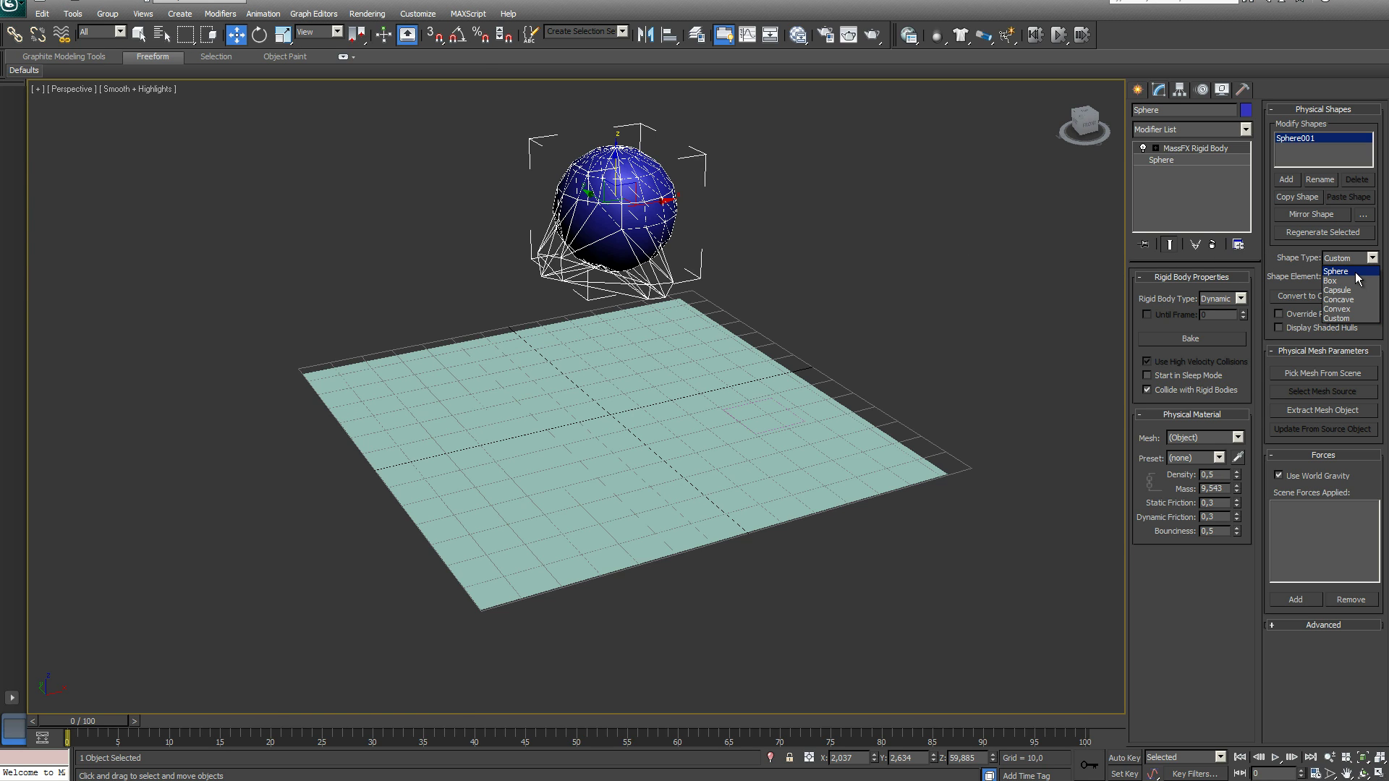
left_click(1351, 271)
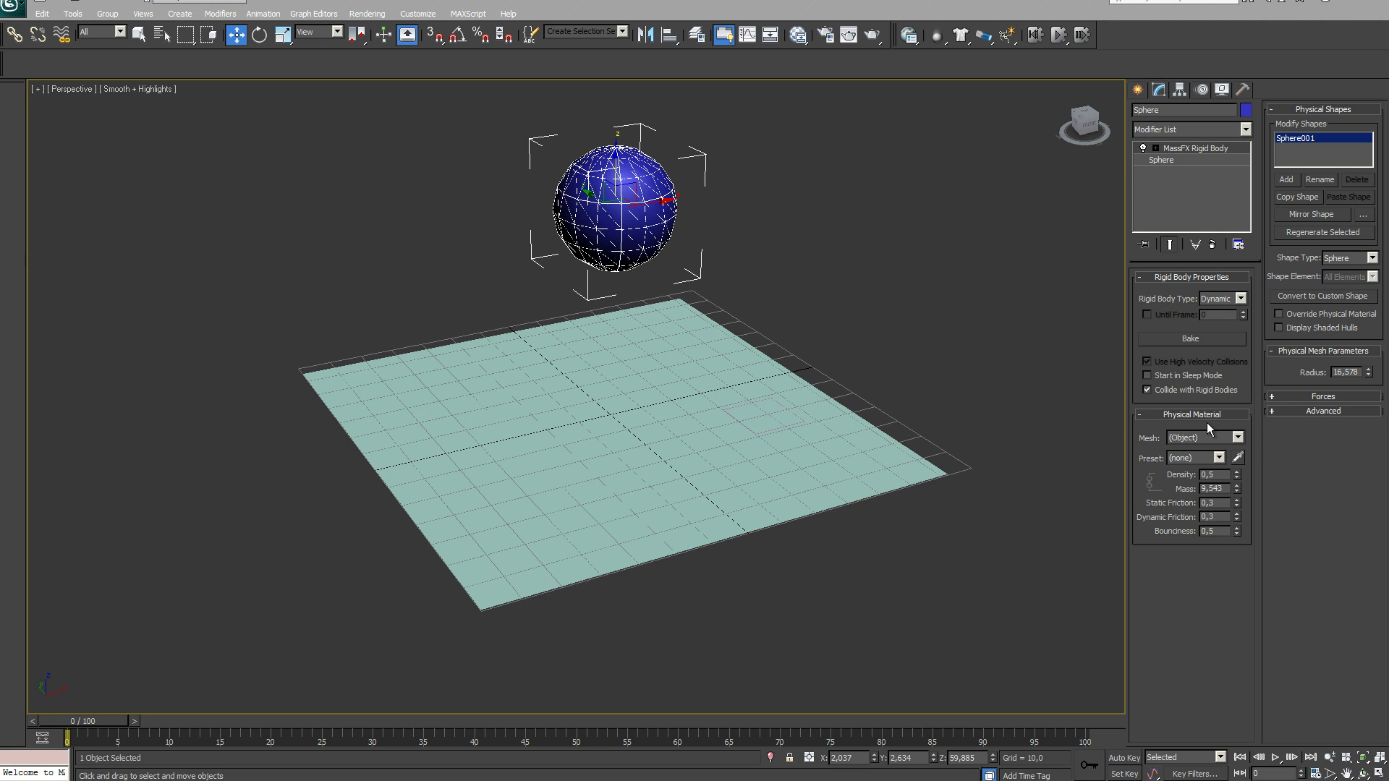
left_click(1273, 398)
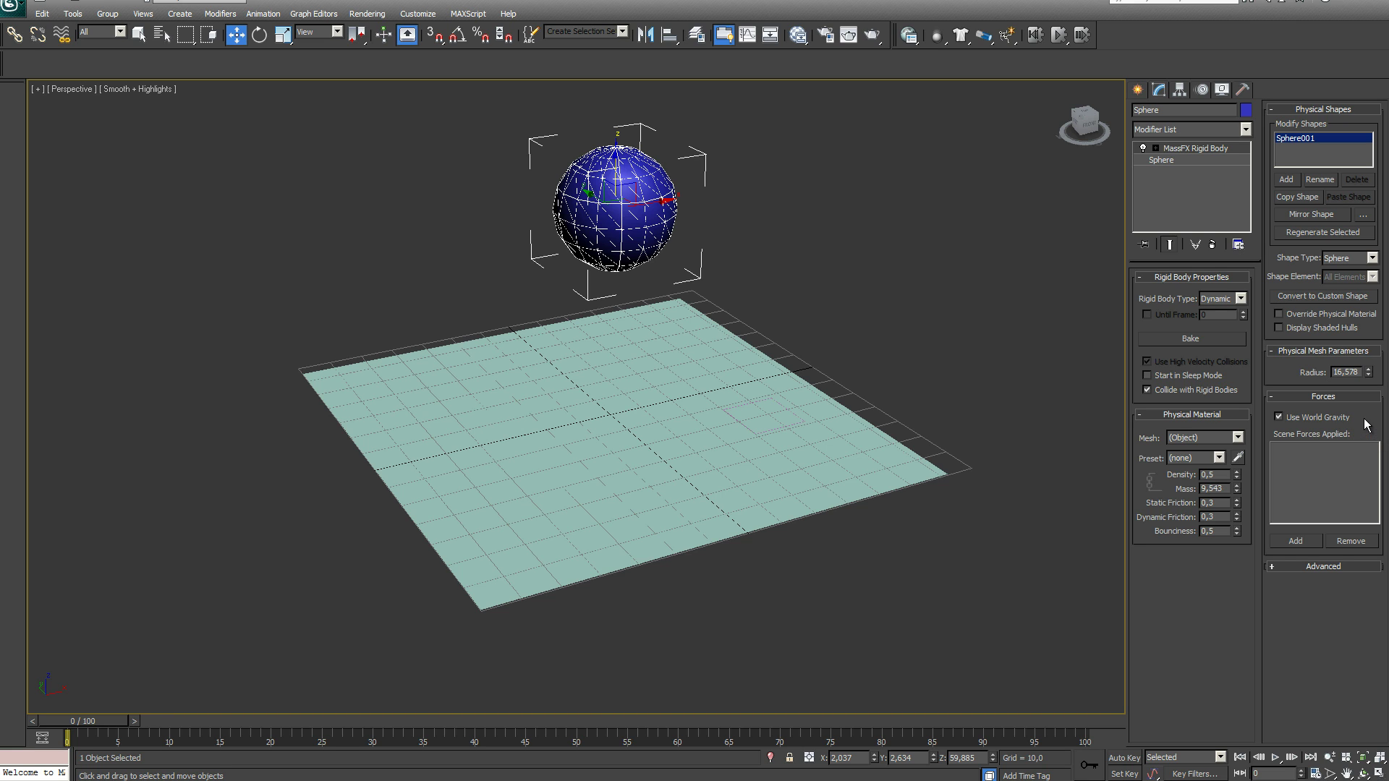
left_click(1058, 35)
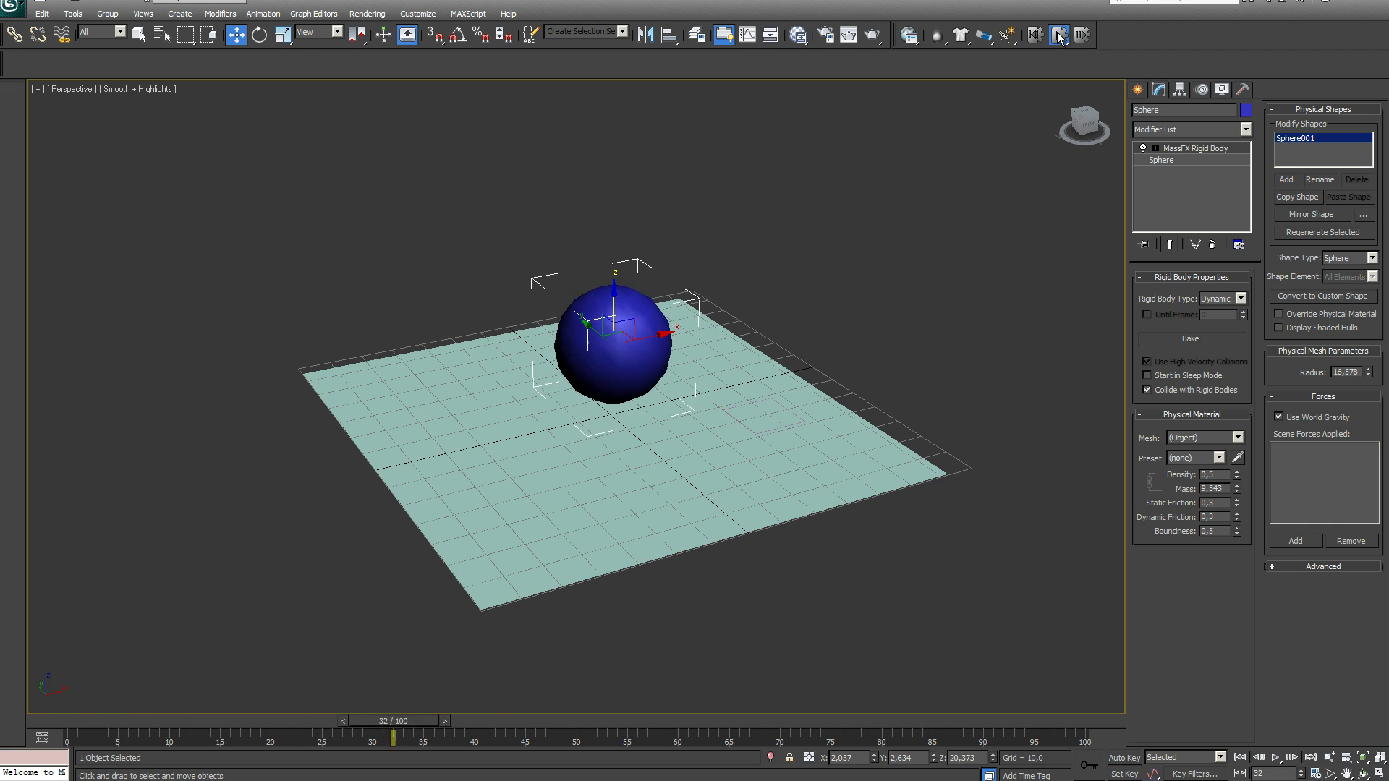
left_click(1036, 35)
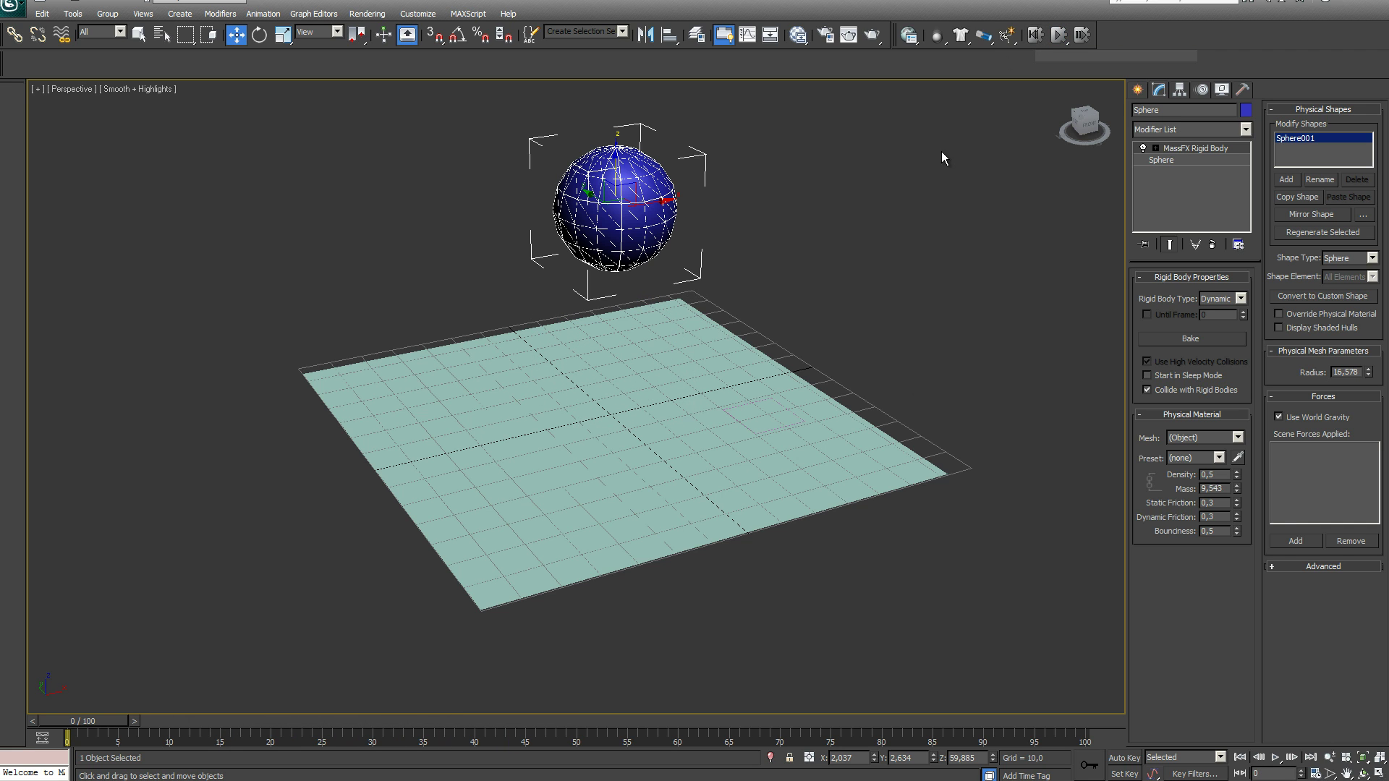
Turn off Use World Gravity for the blue sphere, then run and reset the simulation
left_click(1279, 418)
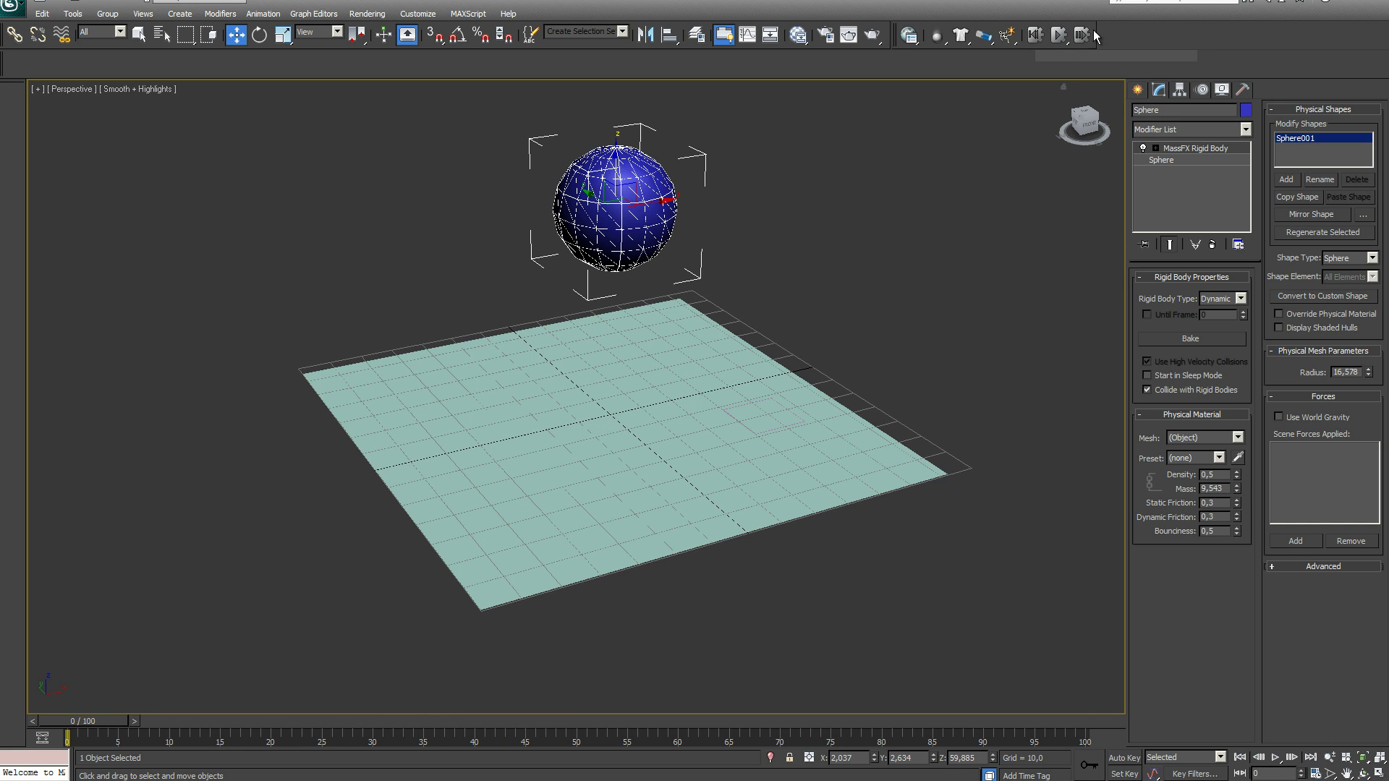
left_click(1060, 37)
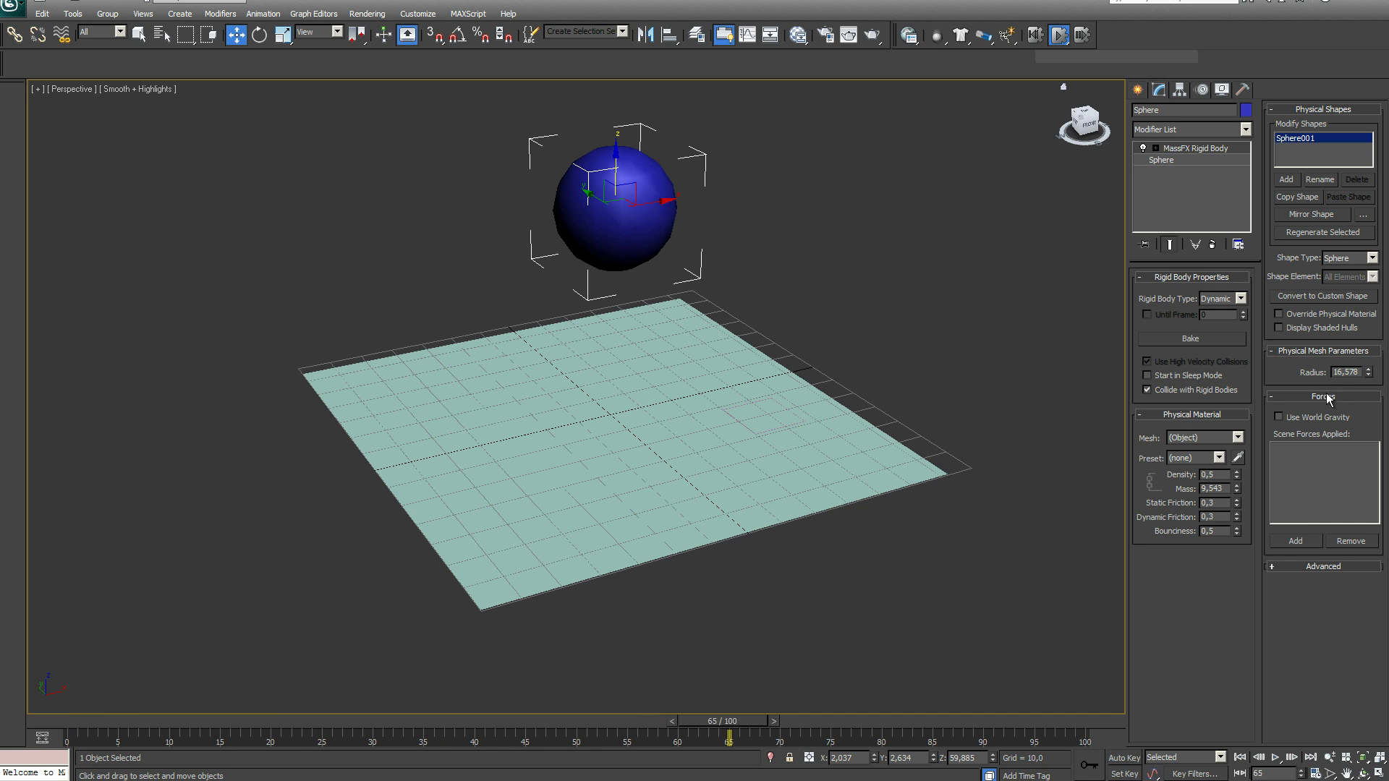
left_click(1034, 36)
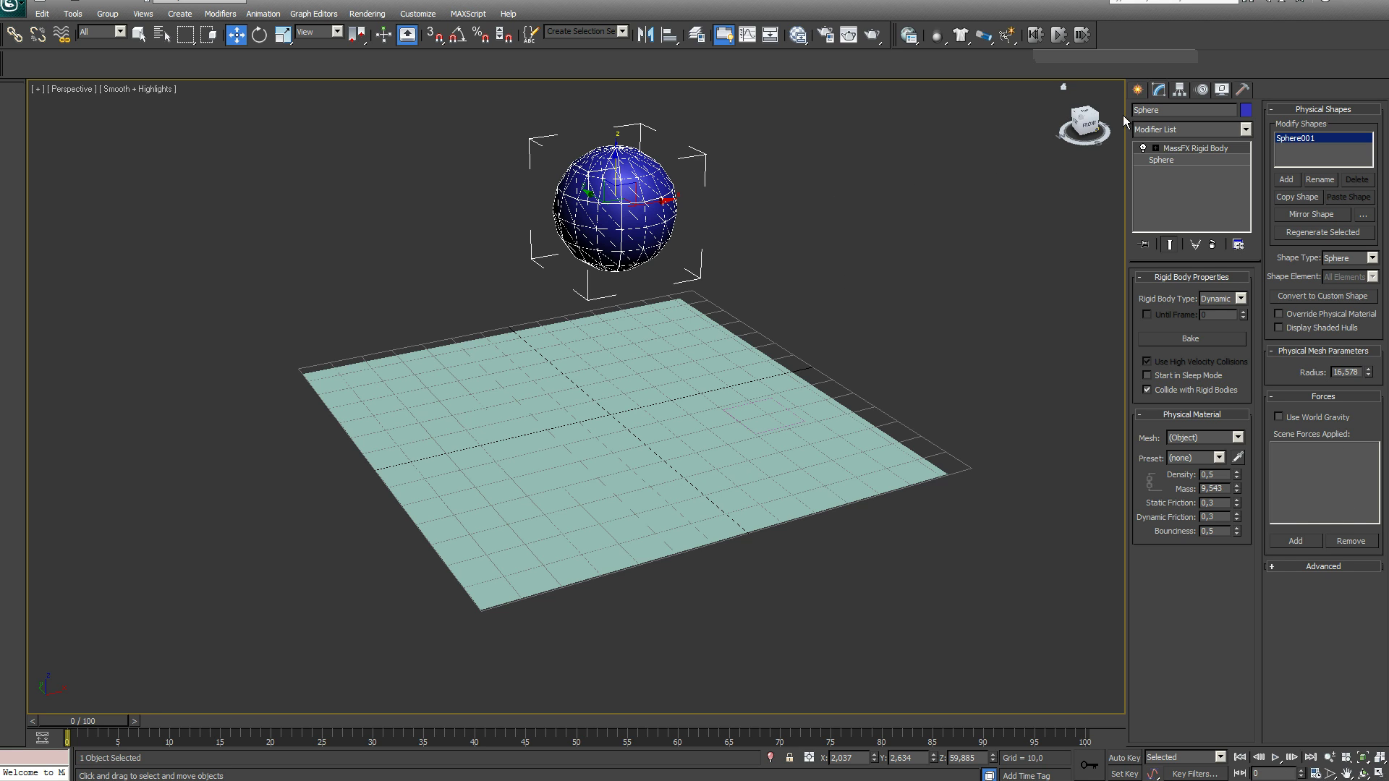
Create a Wind space warp beside the blue sphere
left_click(1138, 89)
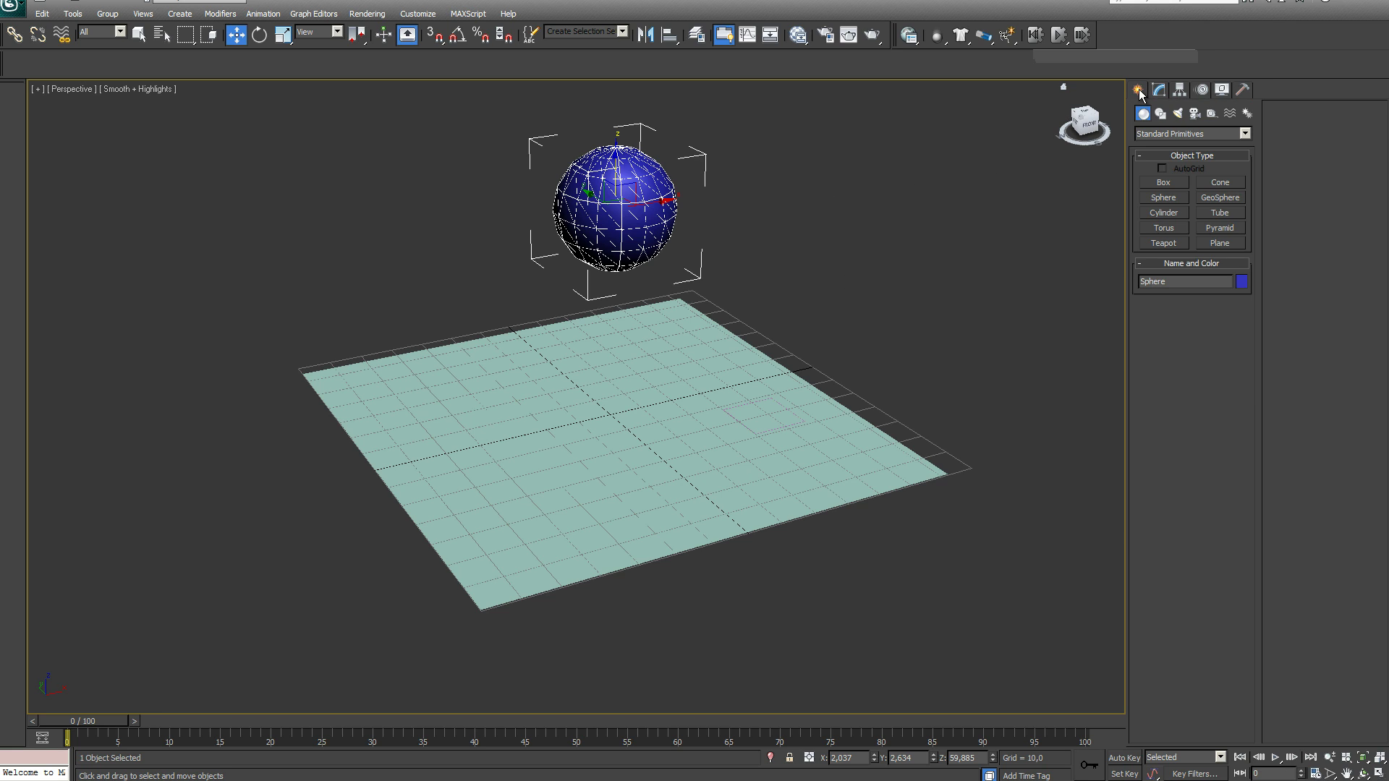
left_click(1230, 114)
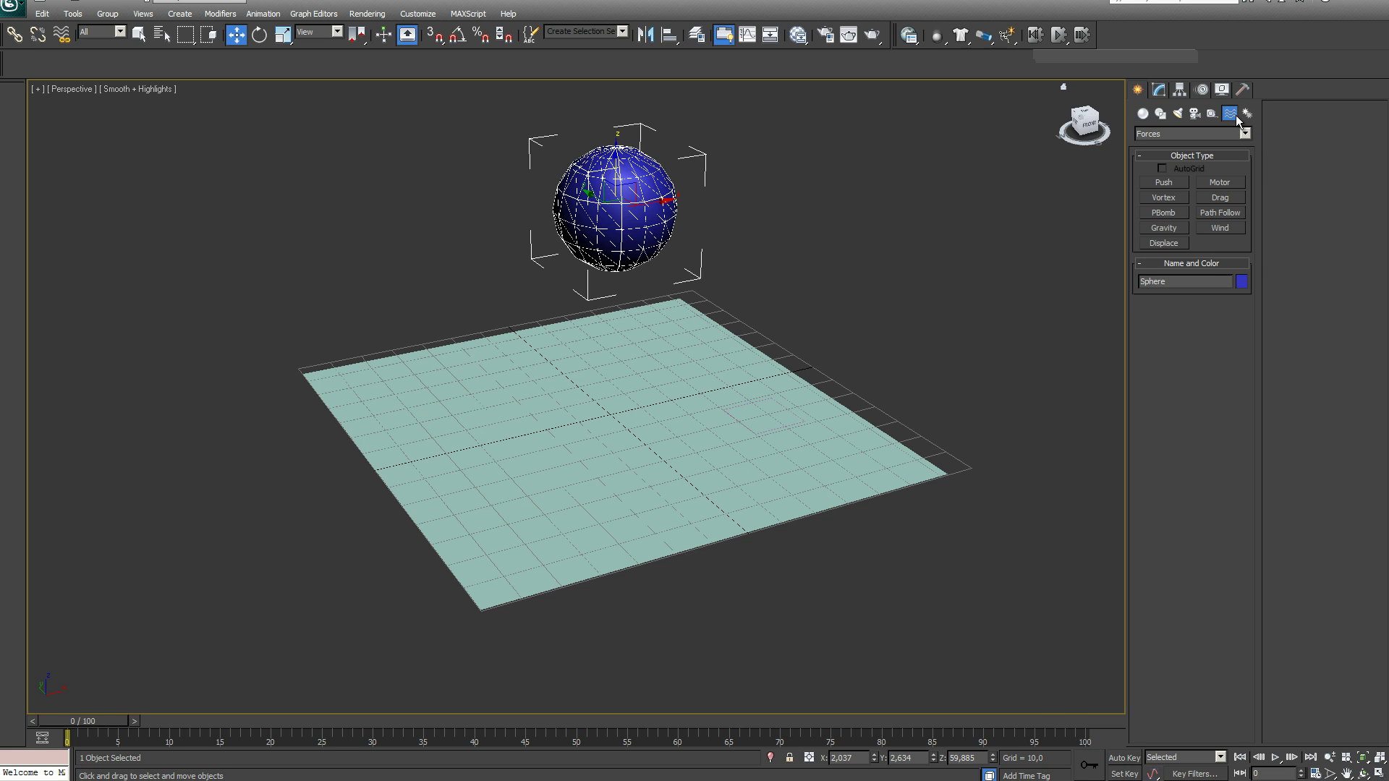
left_click(1221, 228)
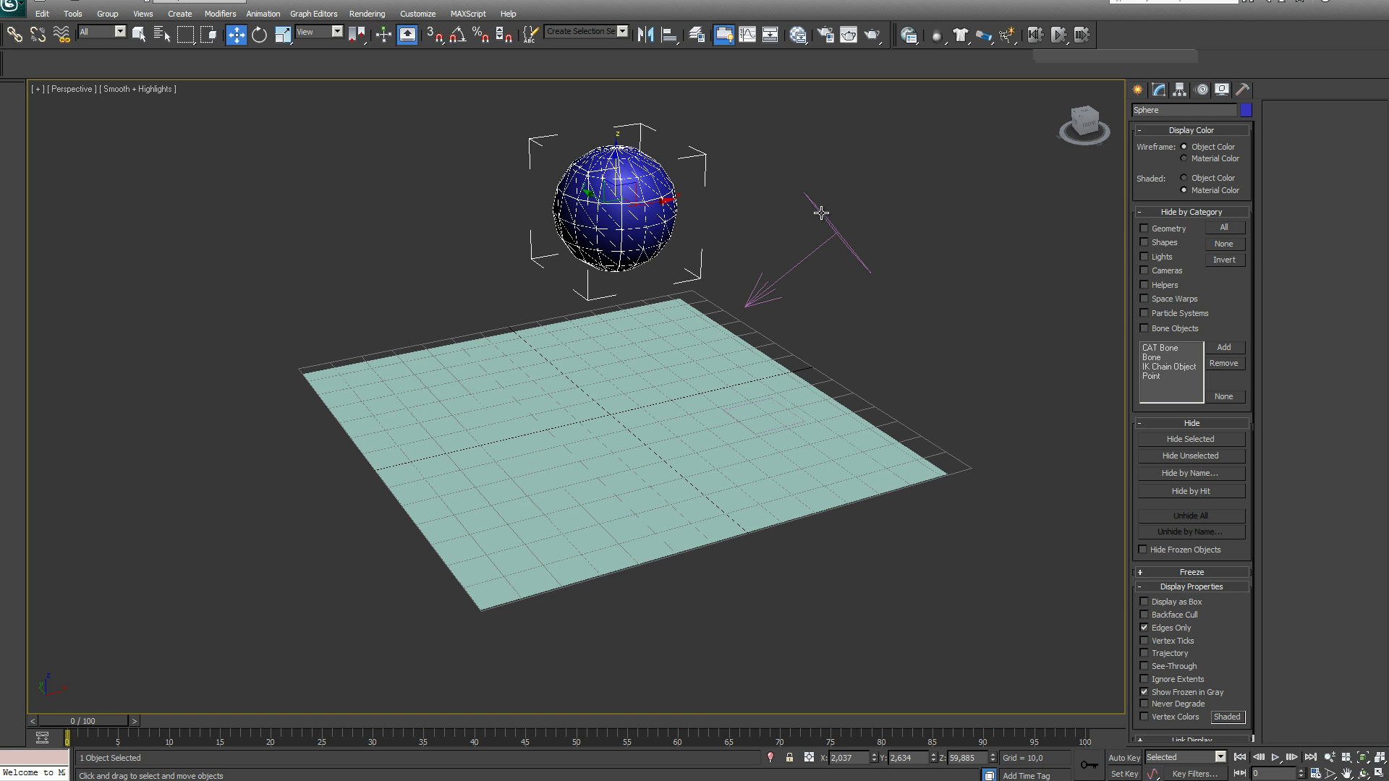
left_click(821, 212)
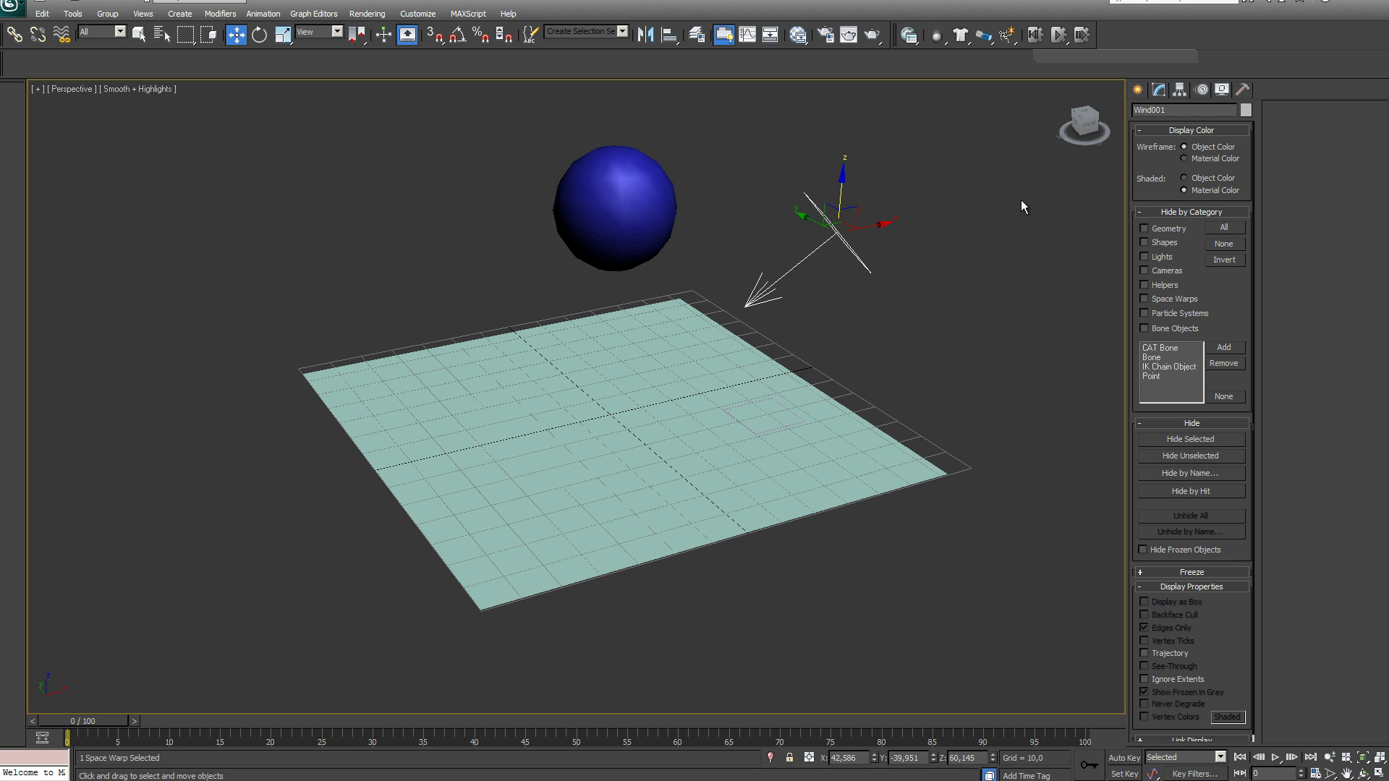
Add the wind to the blue sphere's applied scene forces, then run and reset the simulation
left_click(623, 193)
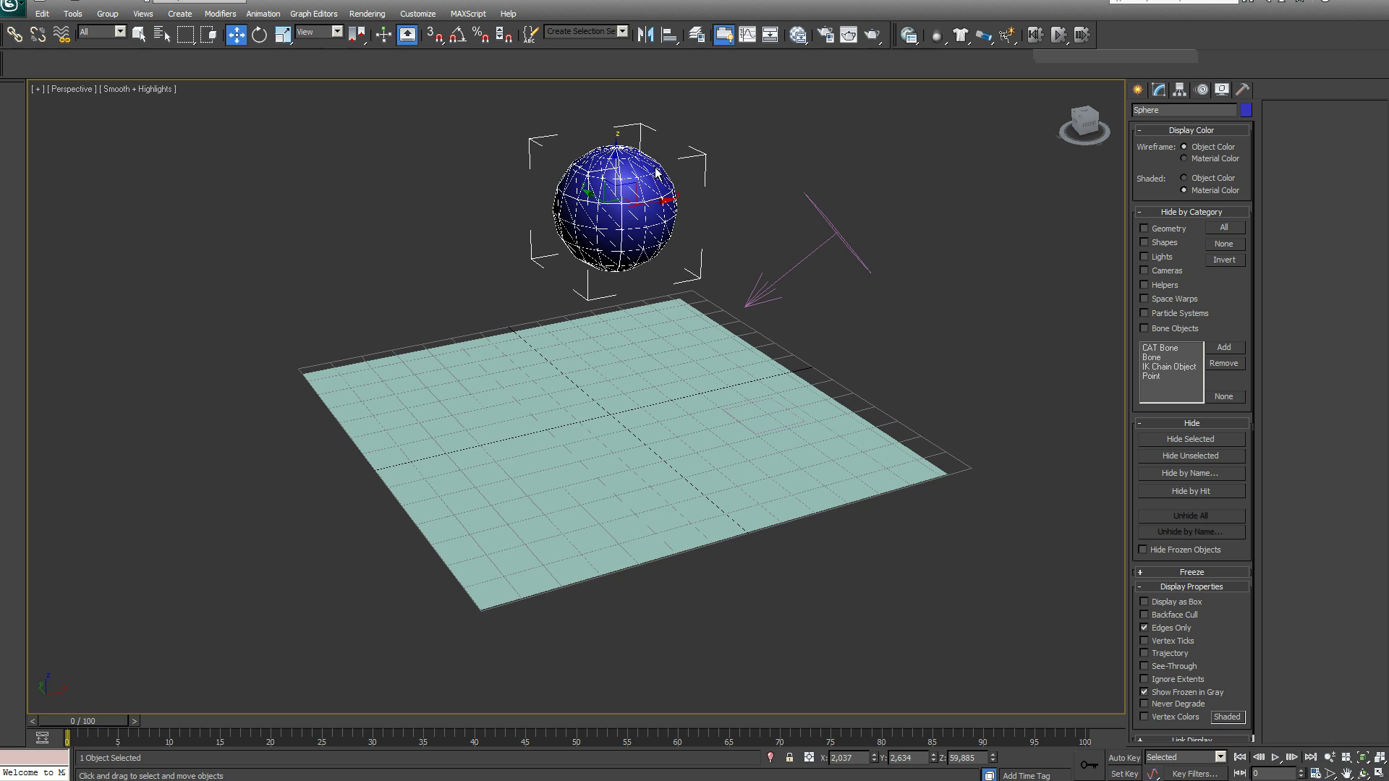
left_click(139, 35)
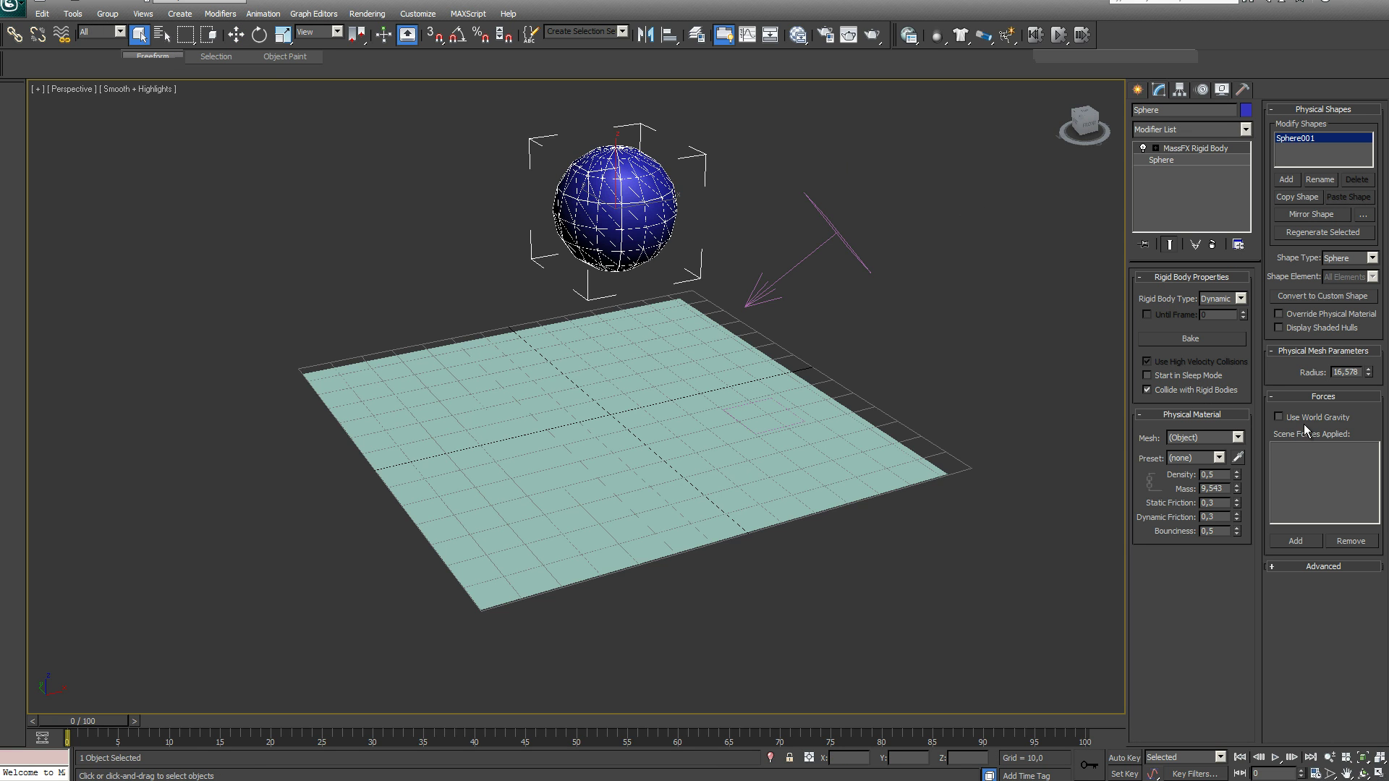
left_click(1297, 541)
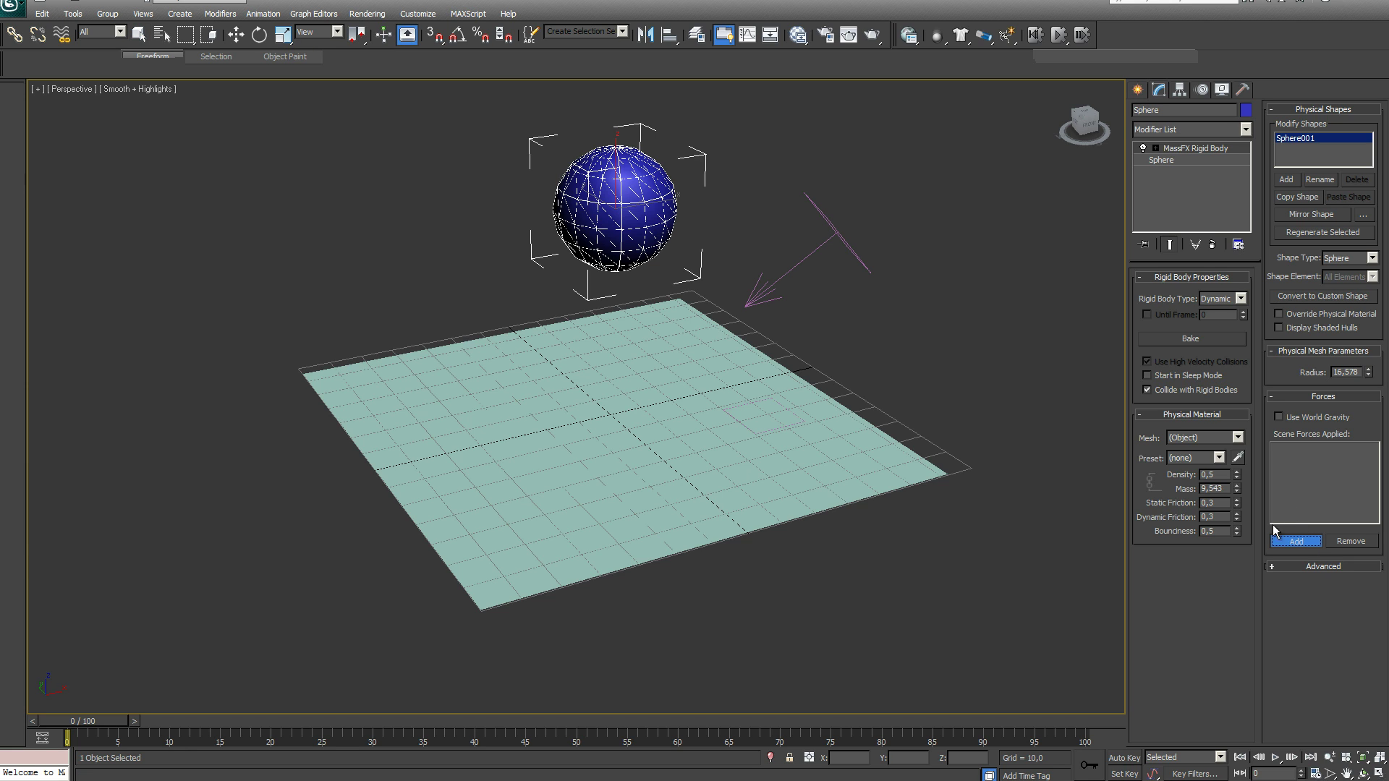
left_click(830, 226)
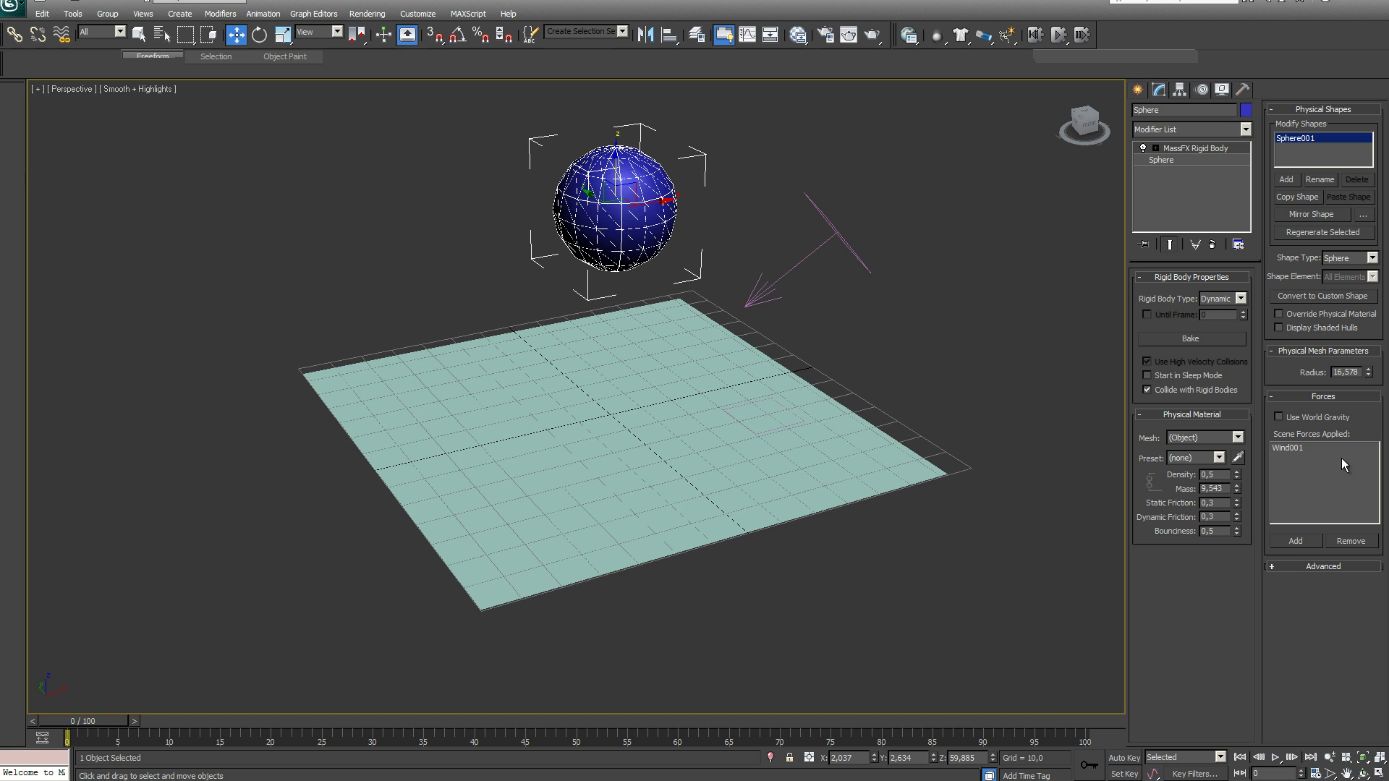
left_click(1059, 34)
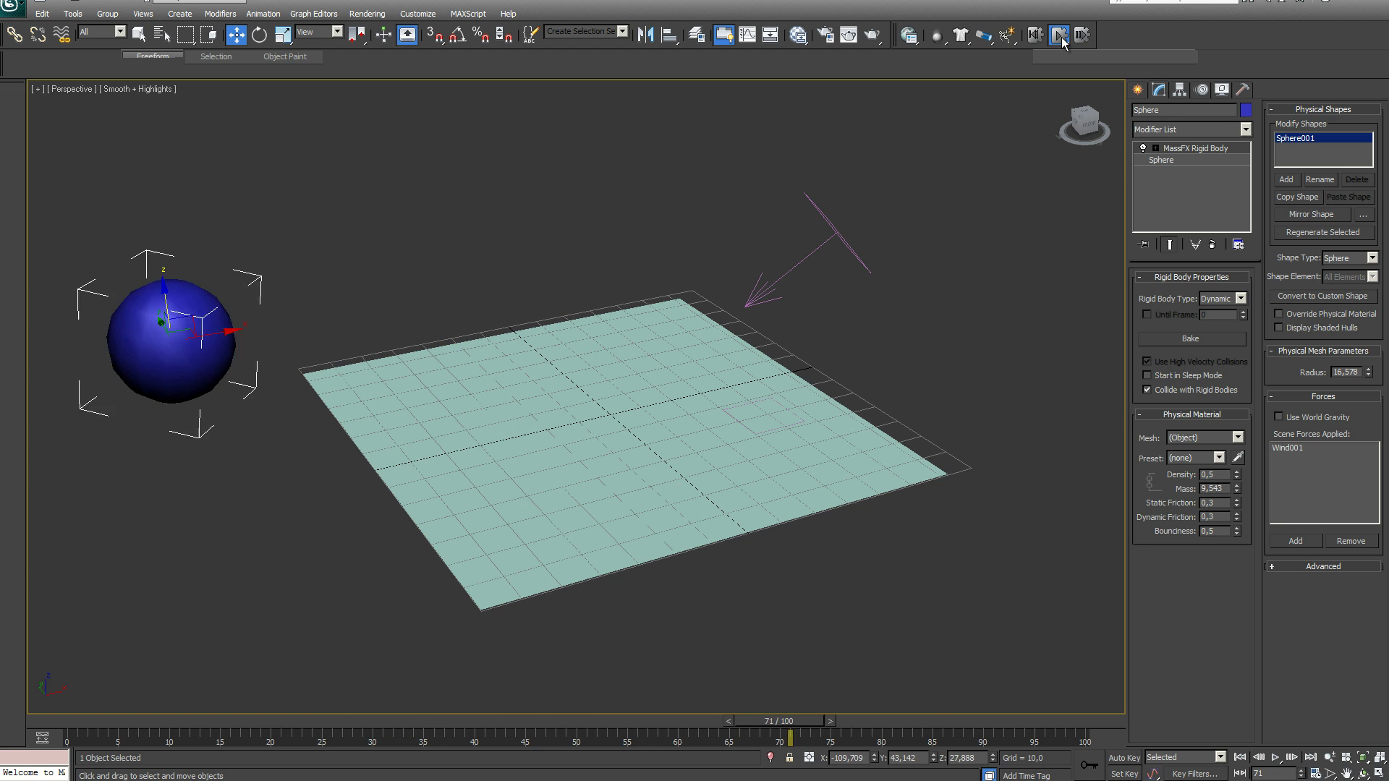
left_click(1033, 35)
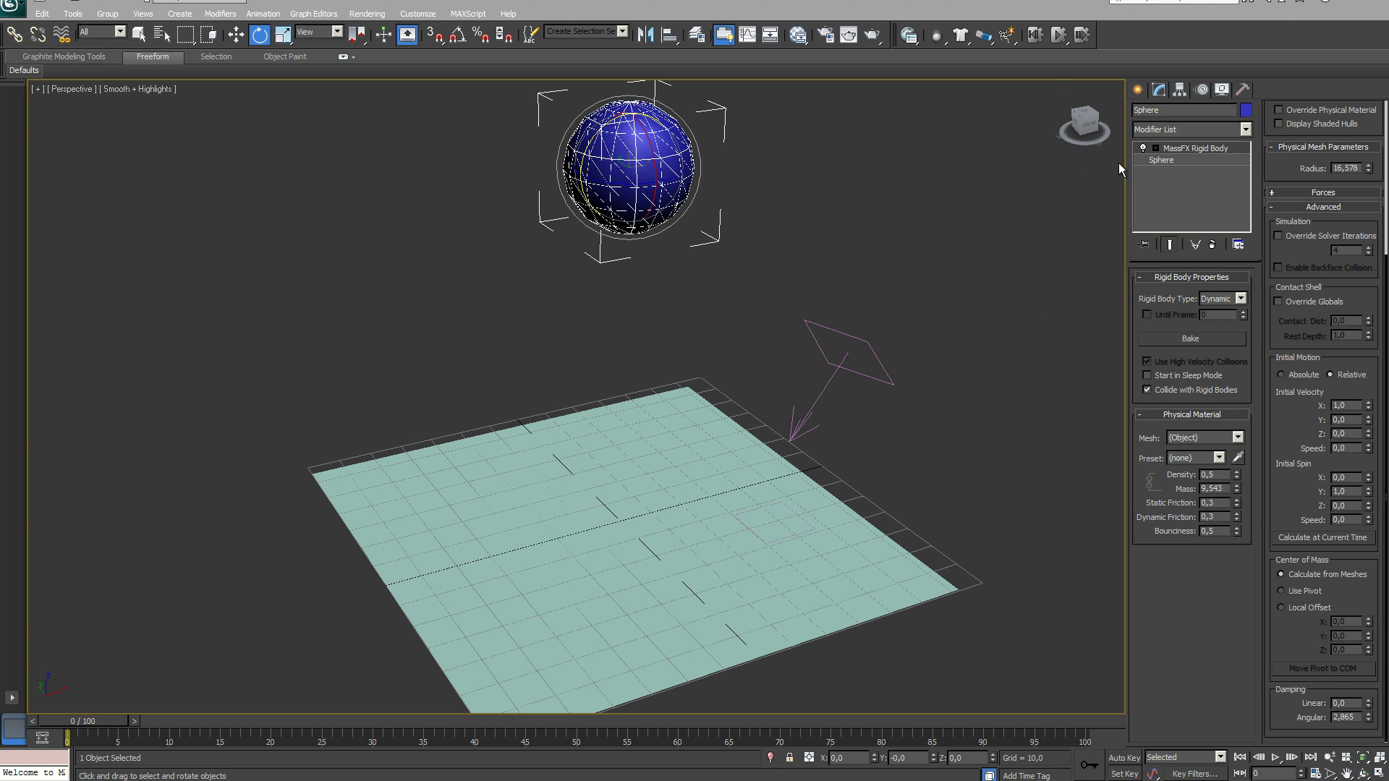
Open the rigid body's Initial Velocity sub-object, set the velocity speed to 50 and test it in the simulation
left_click(1155, 148)
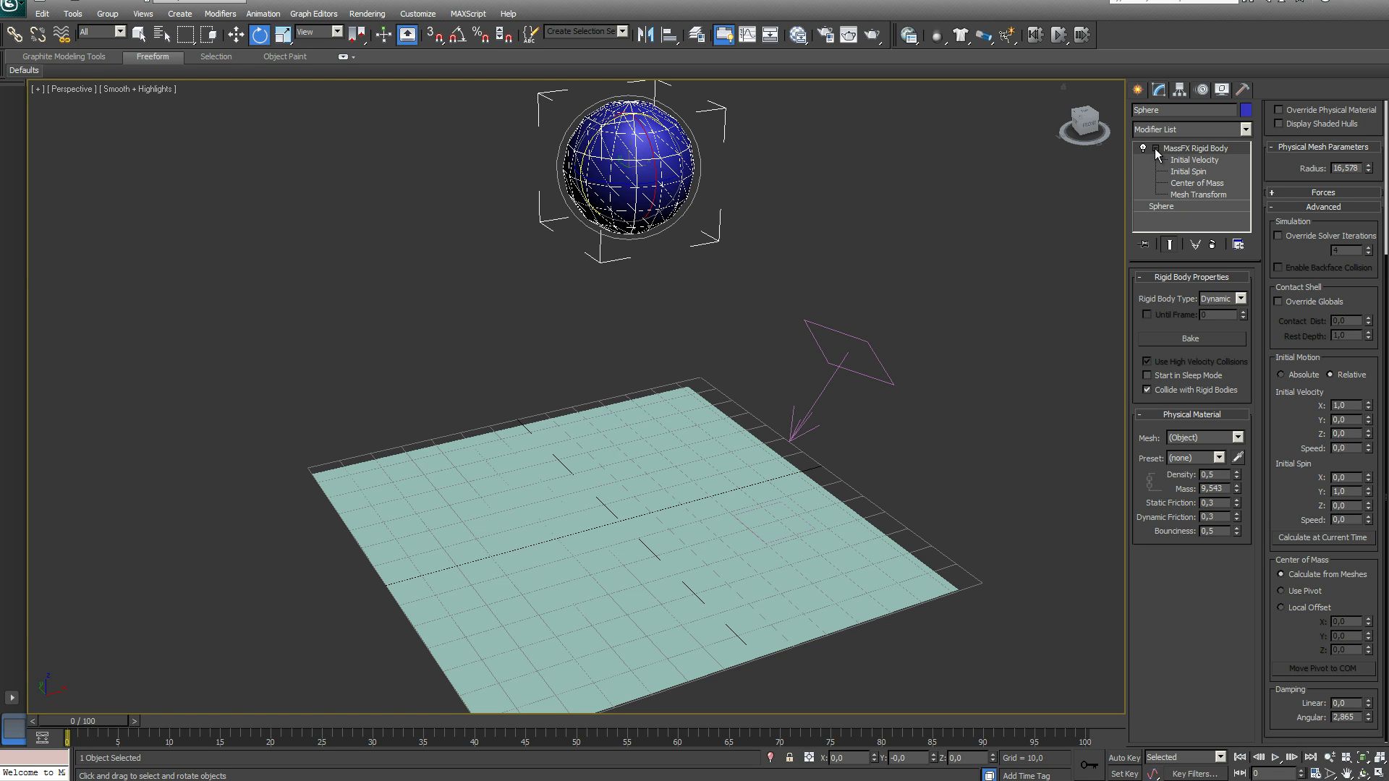
left_click(1204, 161)
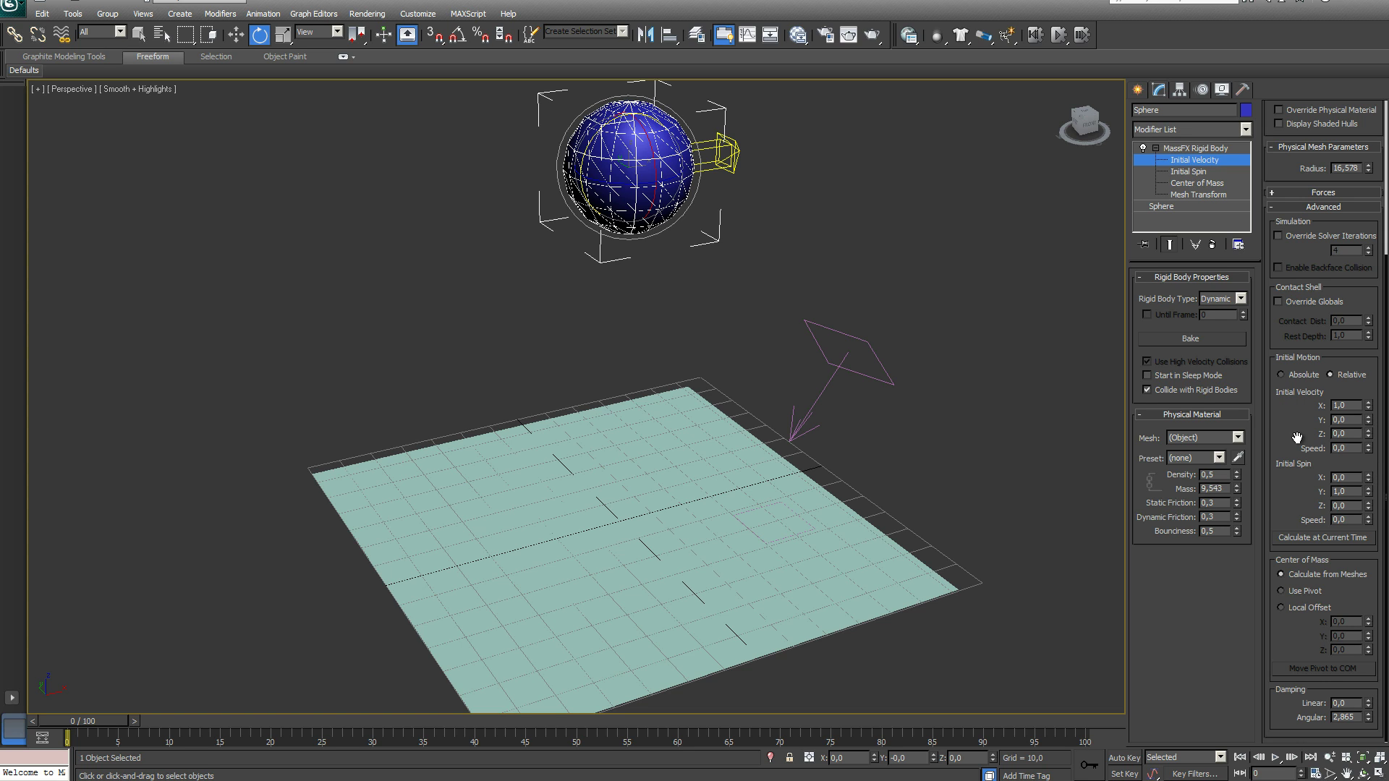
double_click(1333, 447)
type("50")
key("Return")
left_click(1057, 36)
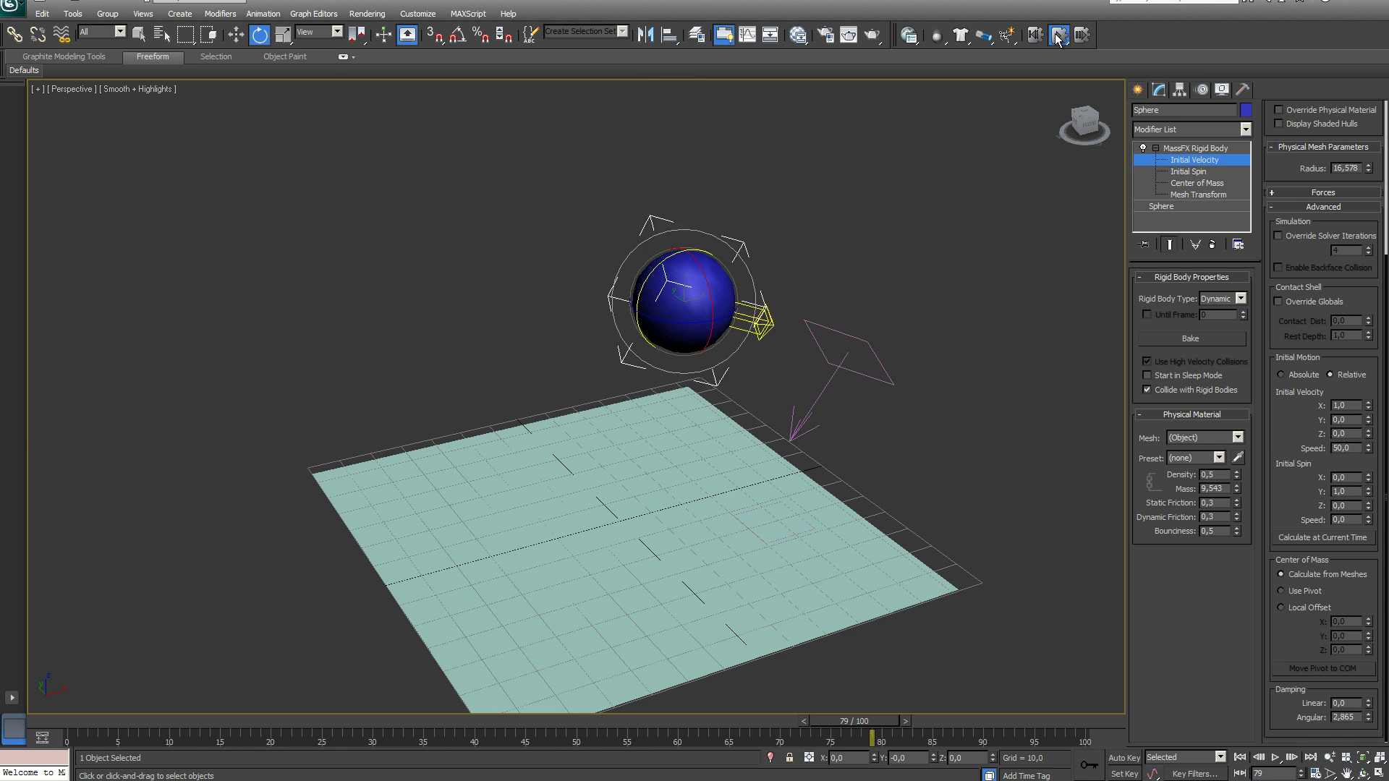
left_click(1056, 36)
left_click(1035, 35)
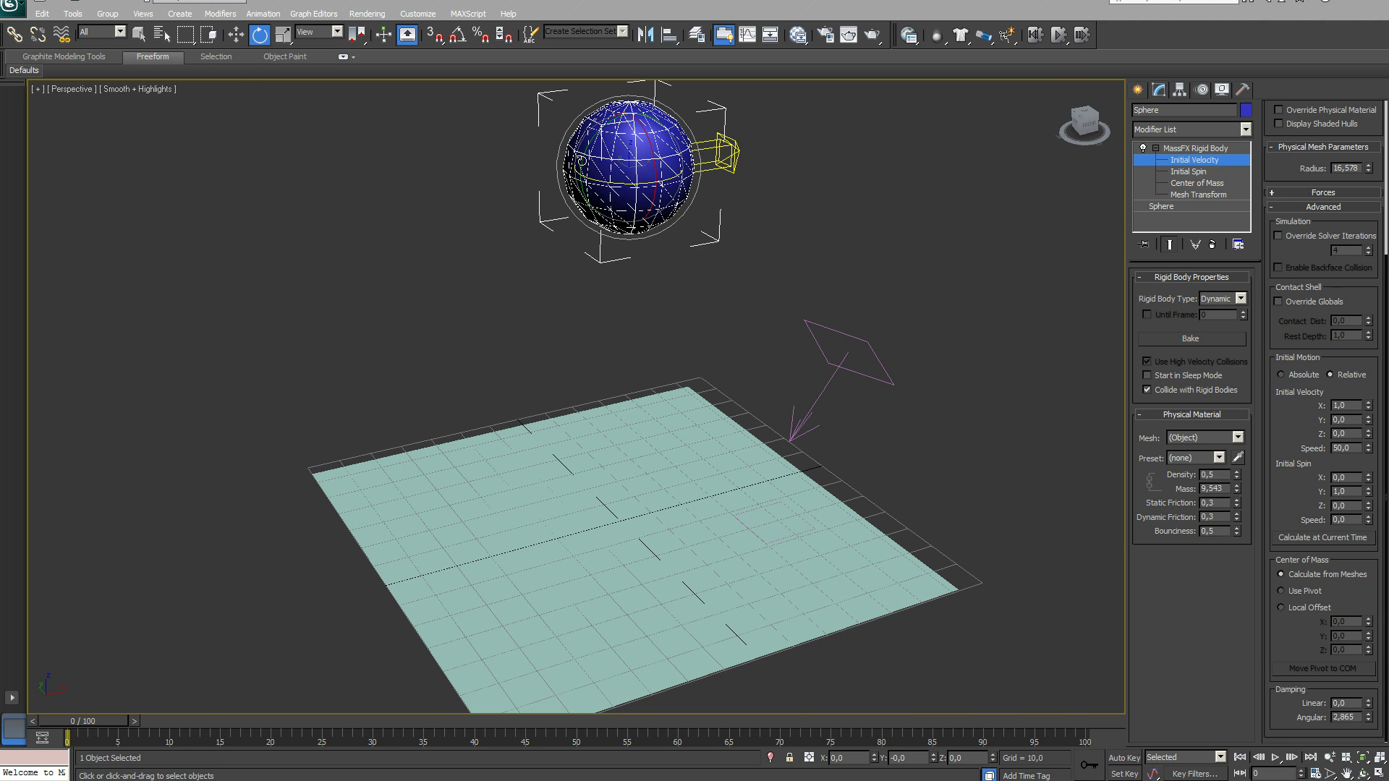
Rotate the sphere's initial velocity direction to point upward, raise its speed to 100 and simulate the motion
left_click_drag(585, 154, 522, 180)
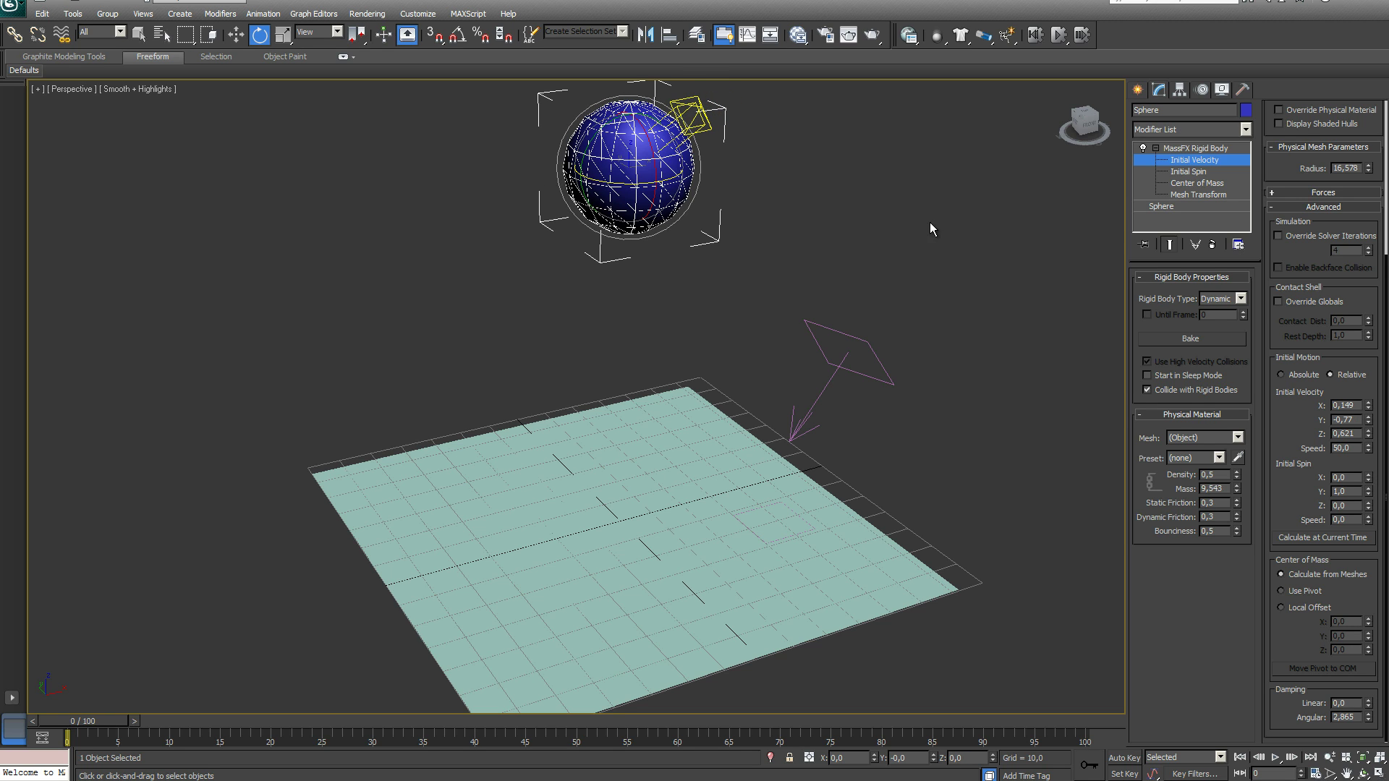
left_click(1060, 34)
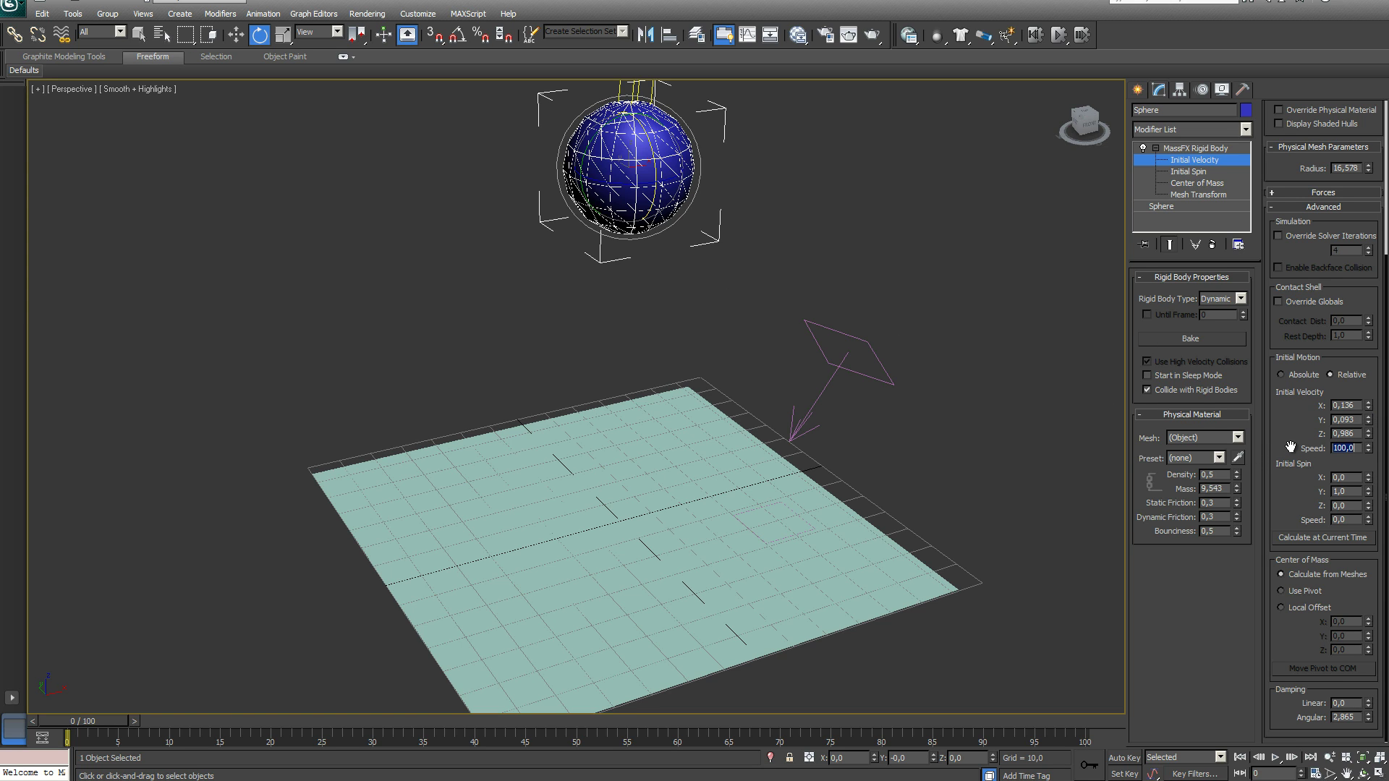
left_click(1058, 35)
scroll(960, 84, "down", 5)
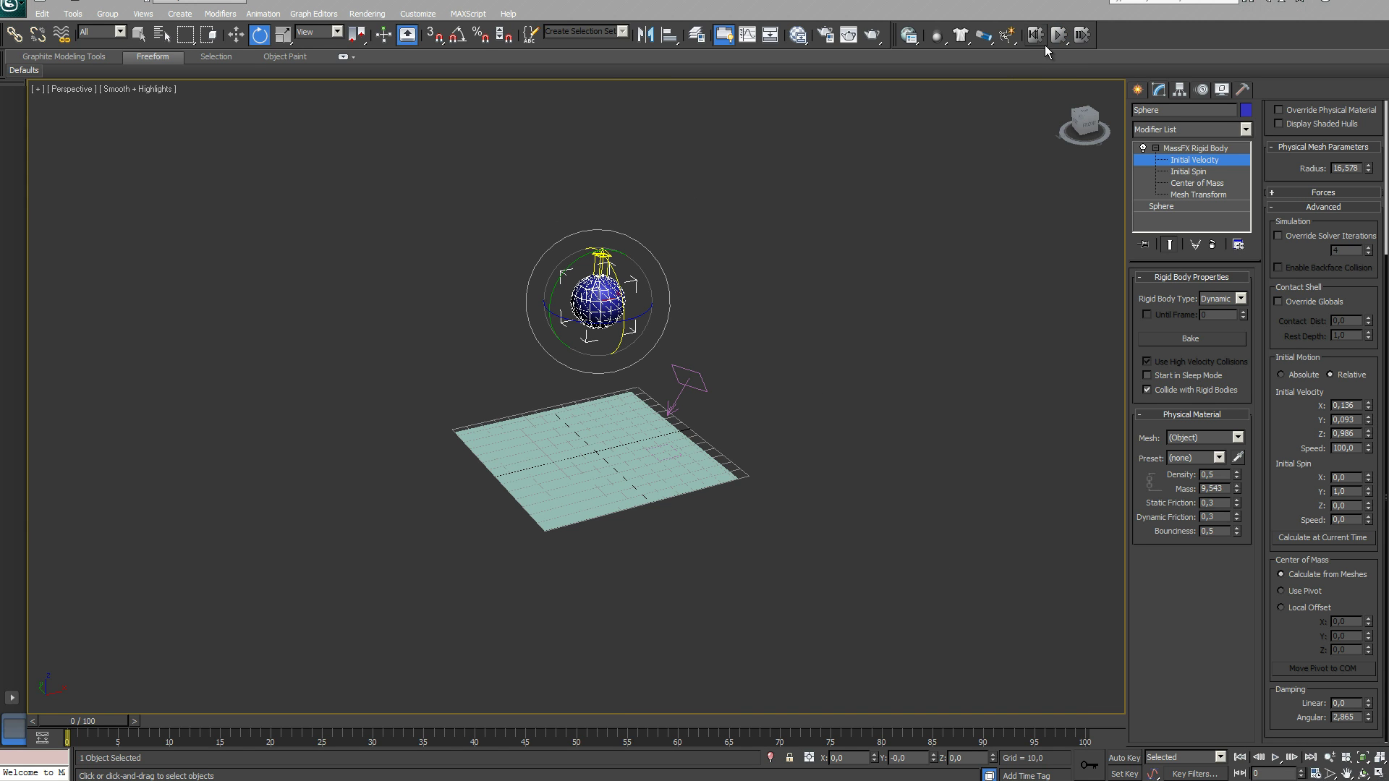
left_click(1058, 35)
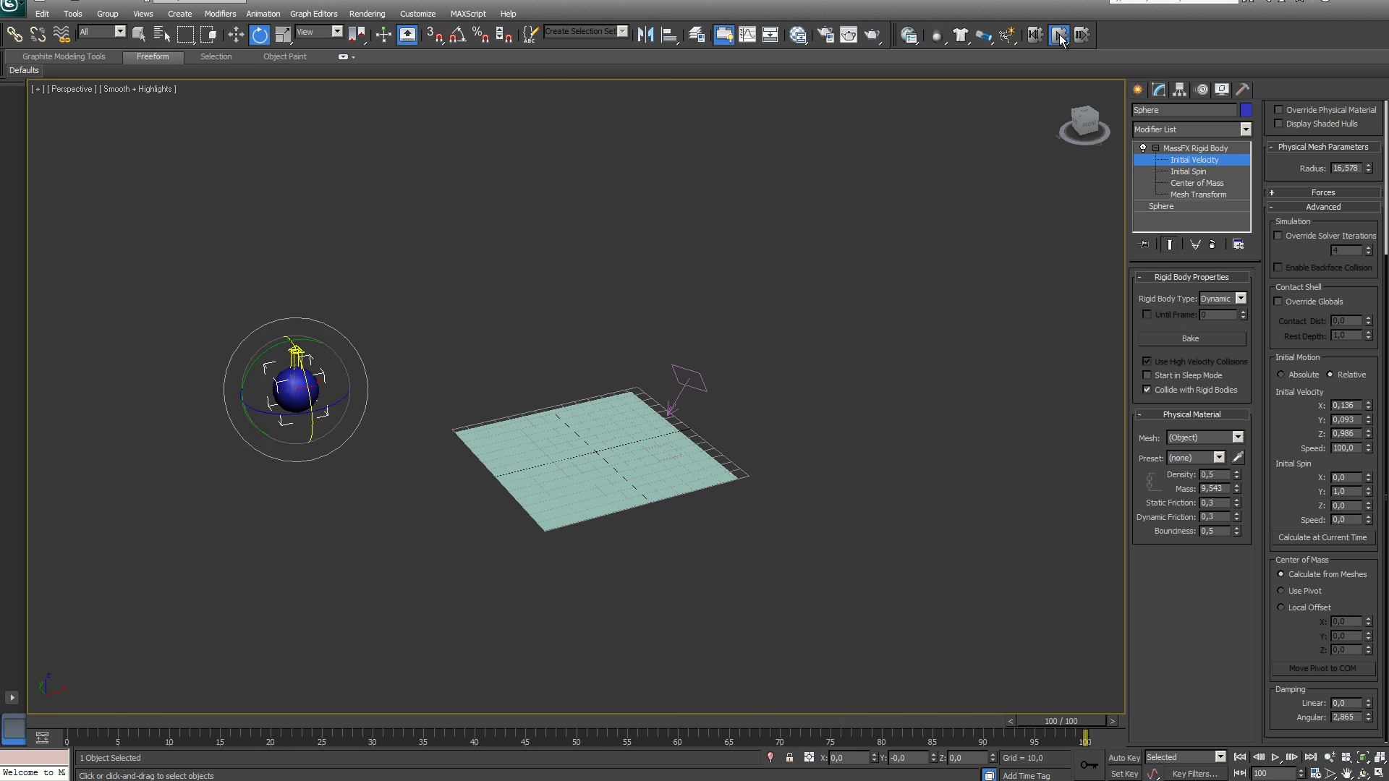
left_click(1060, 35)
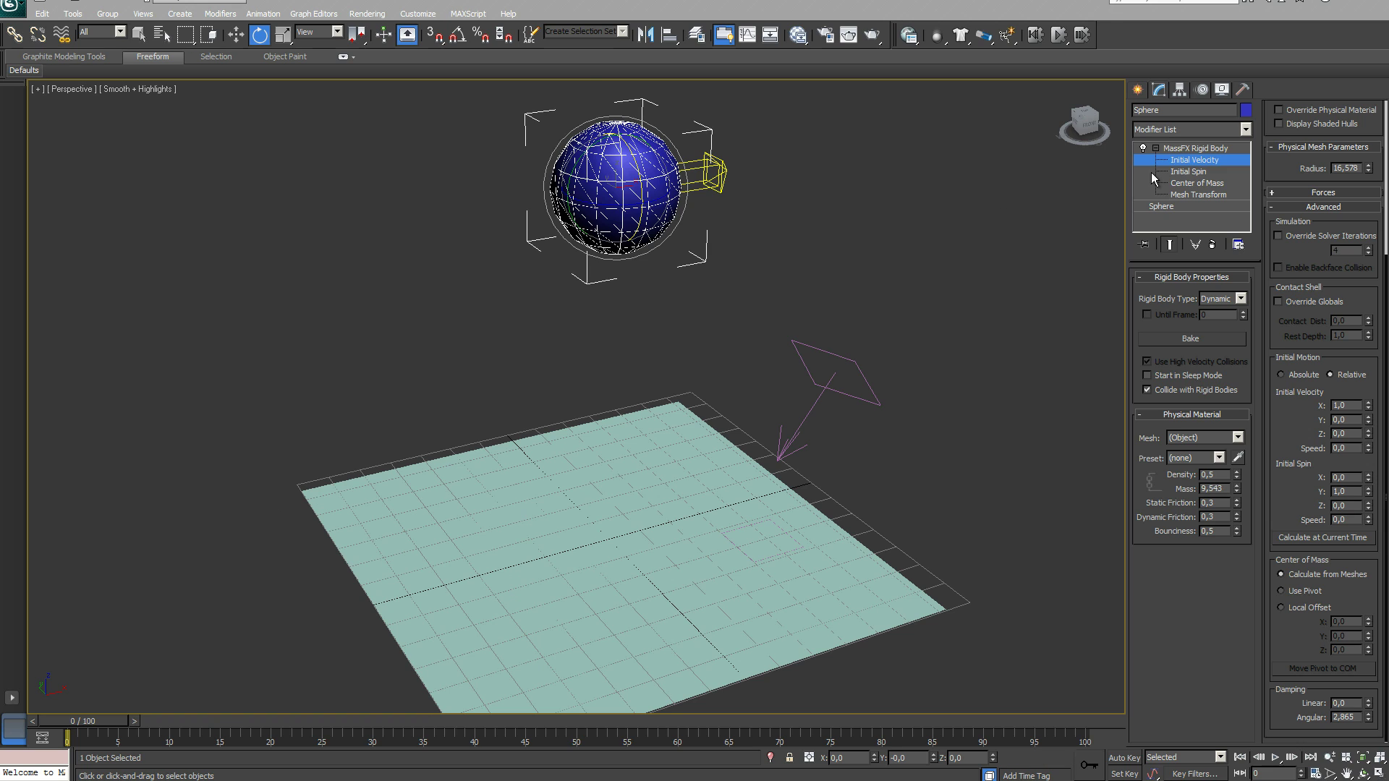
Open the rigid body's Initial Spin sub-object, set the spin speed to 100 and test it in the simulation
left_click(1185, 173)
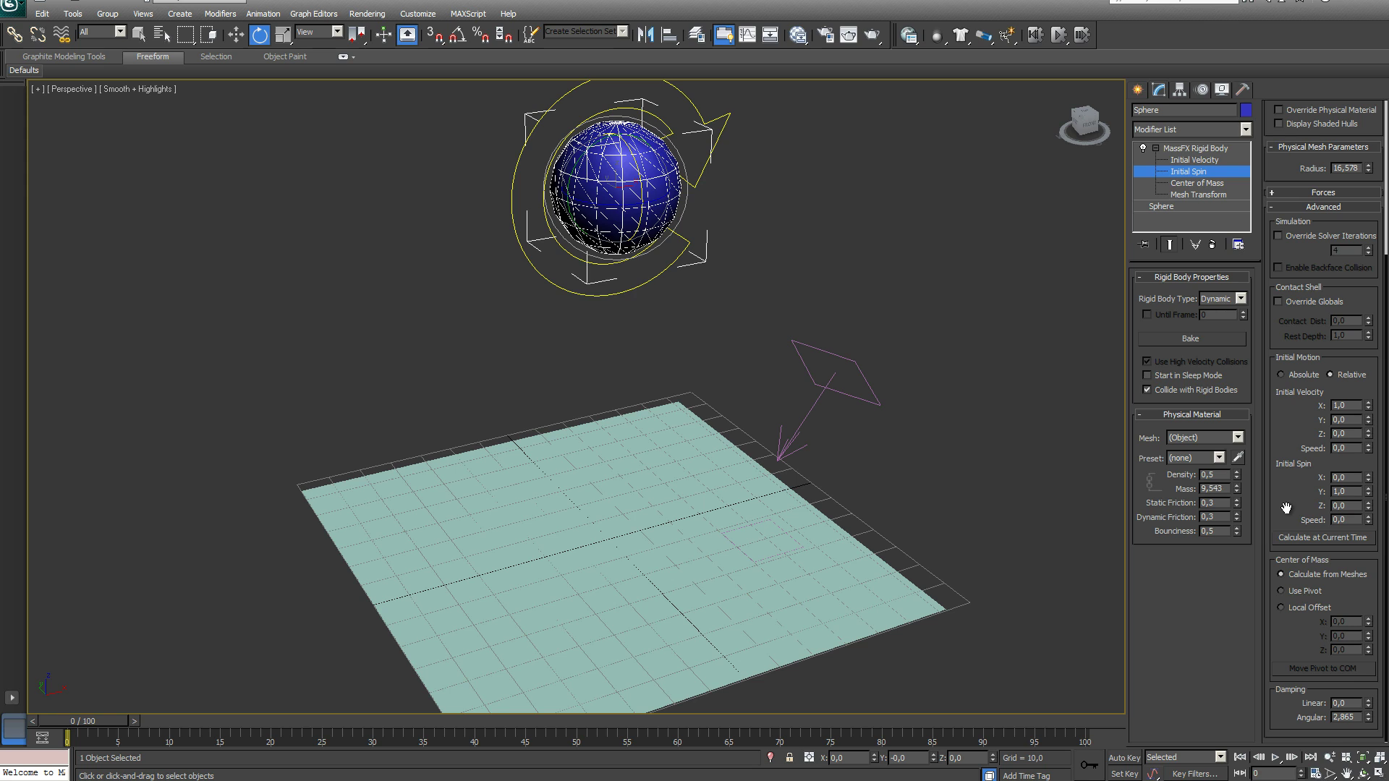
double_click(1339, 519)
type("5")
type("00")
key("Return")
left_click(1058, 37)
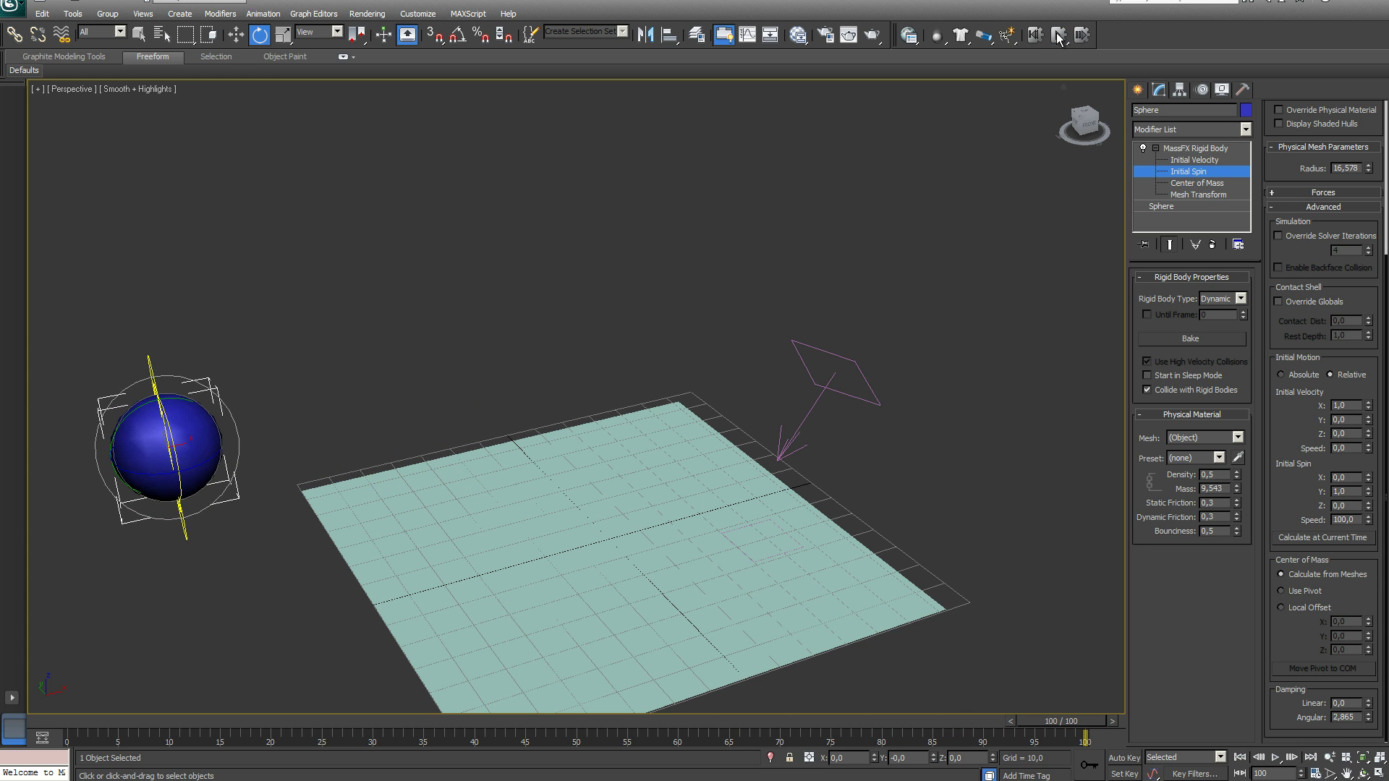
left_click(1034, 35)
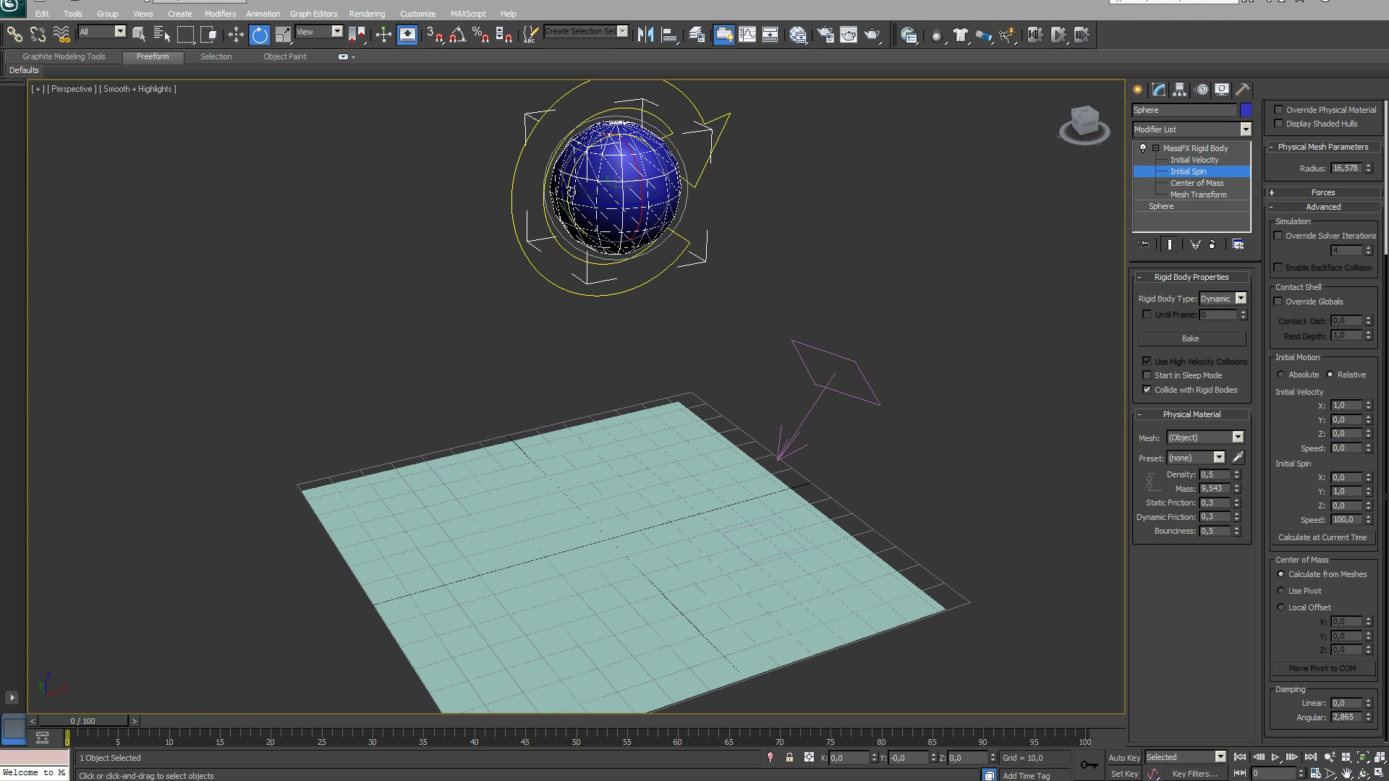
Rotate the sphere's initial spin direction toward horizontal and test it in the simulation, undoing the rotation after the reset
left_click_drag(572, 185, 570, 167)
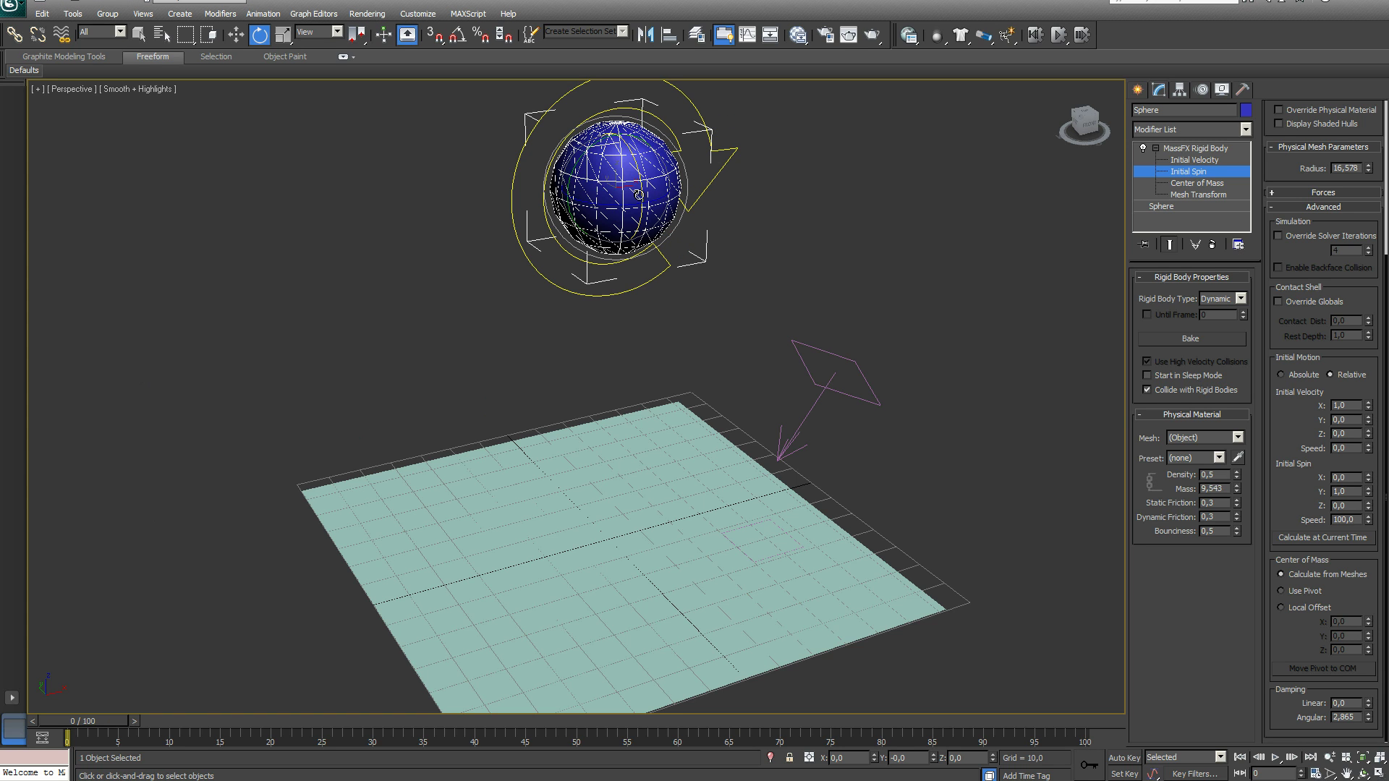
left_click_drag(628, 217, 626, 279)
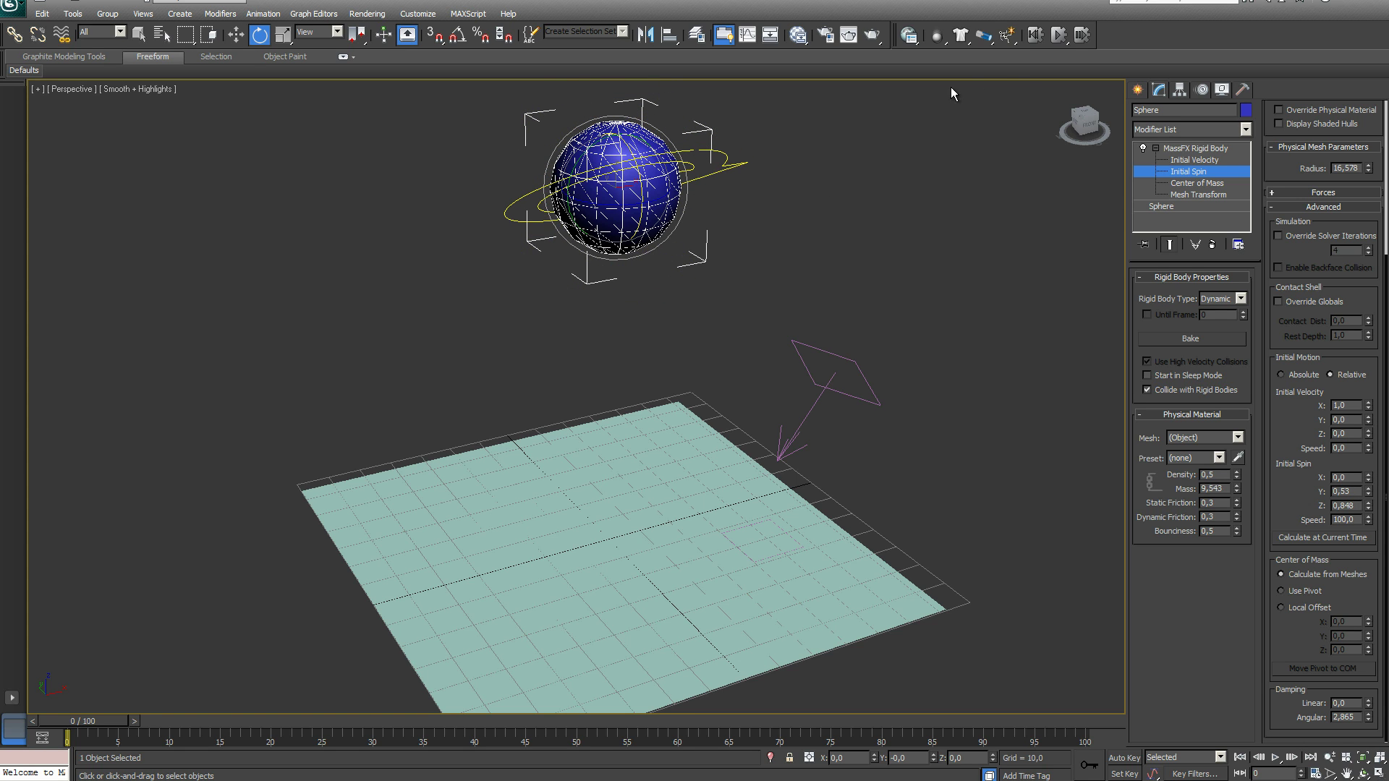
left_click(1056, 36)
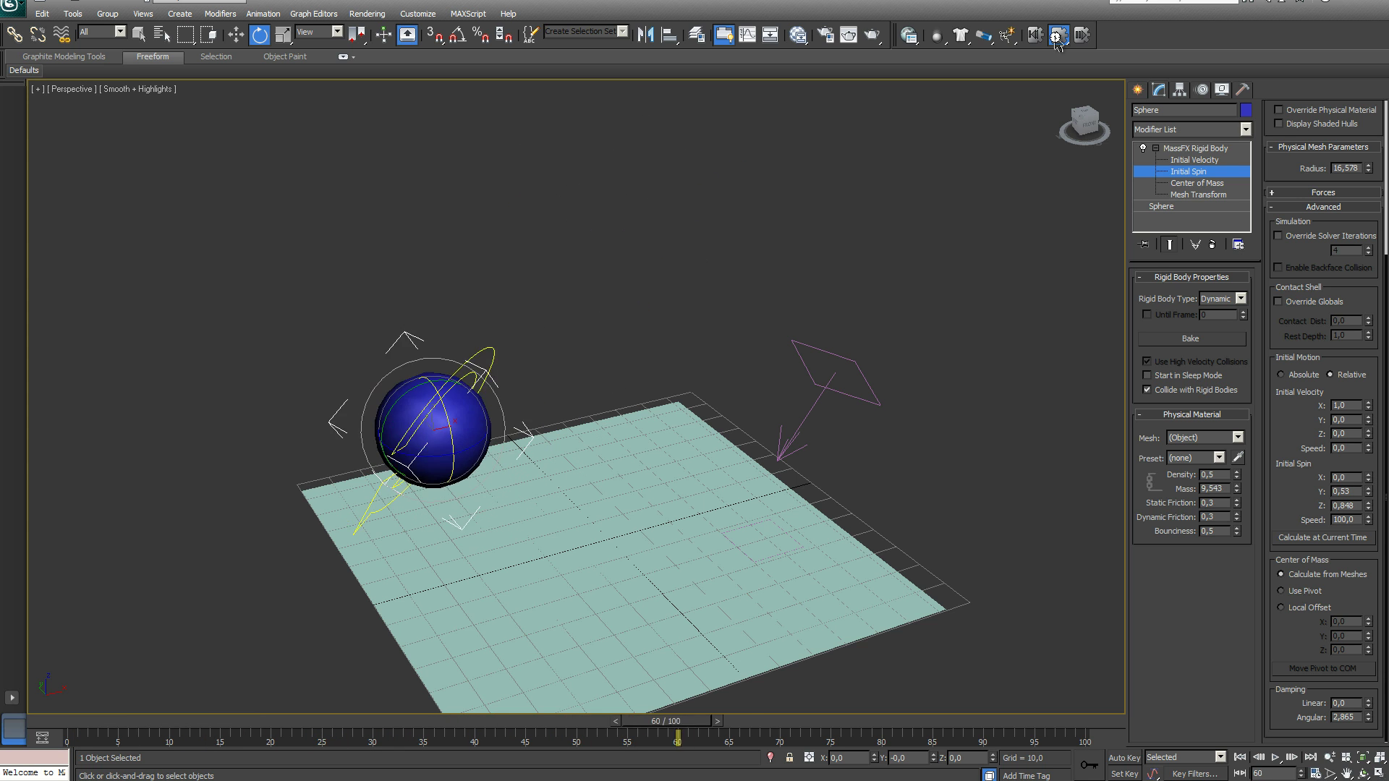
left_click(1035, 35)
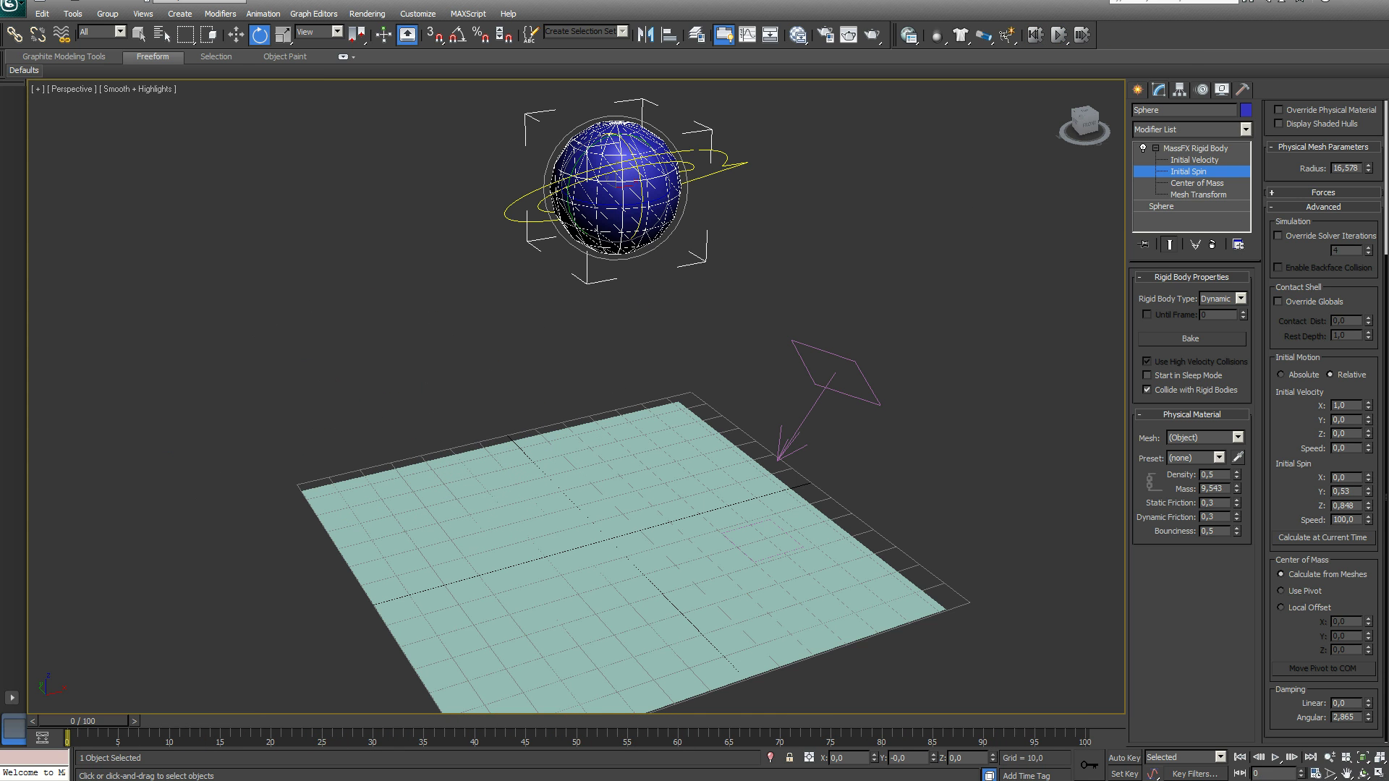
key("ctrl+z")
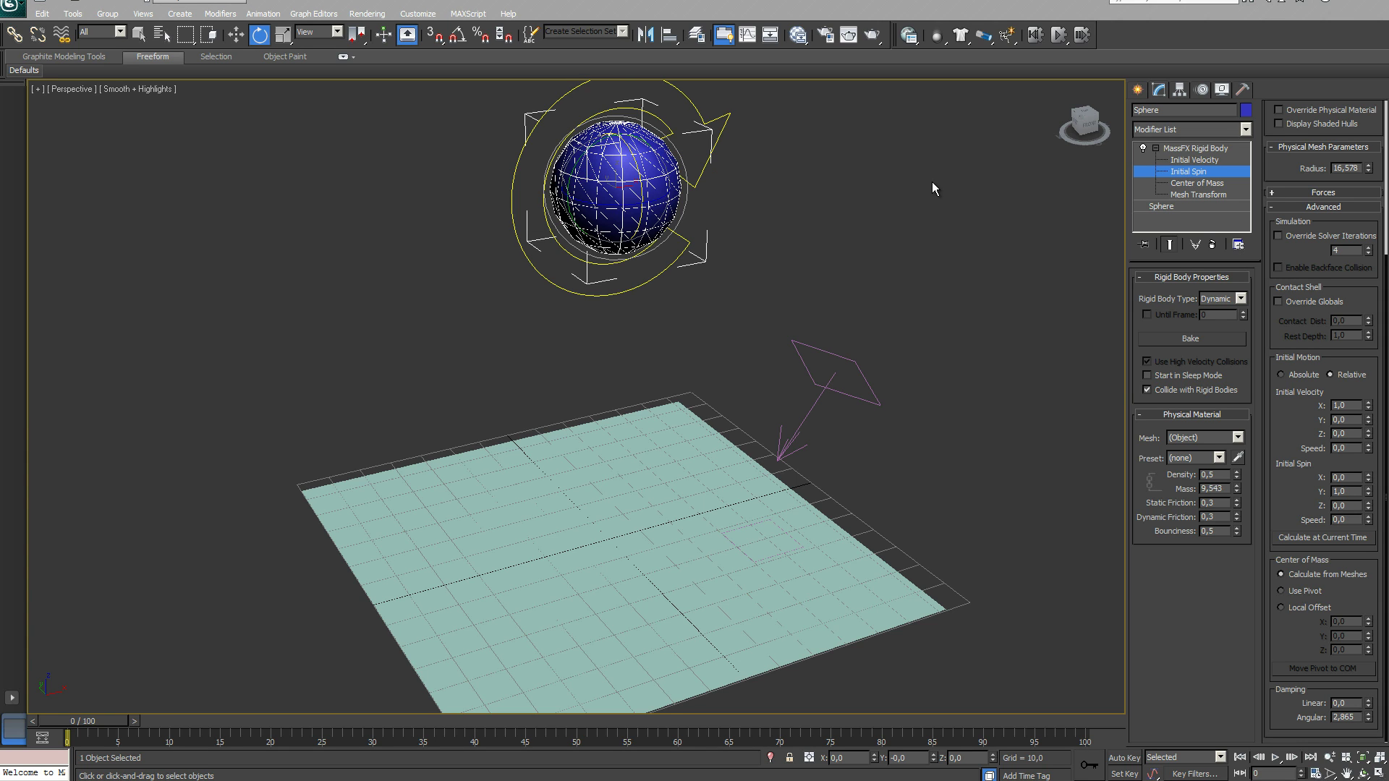
Open the Center of Mass sub-object and move it below the sphere with a Local Offset of about -24.7 in Z
left_click(1195, 185)
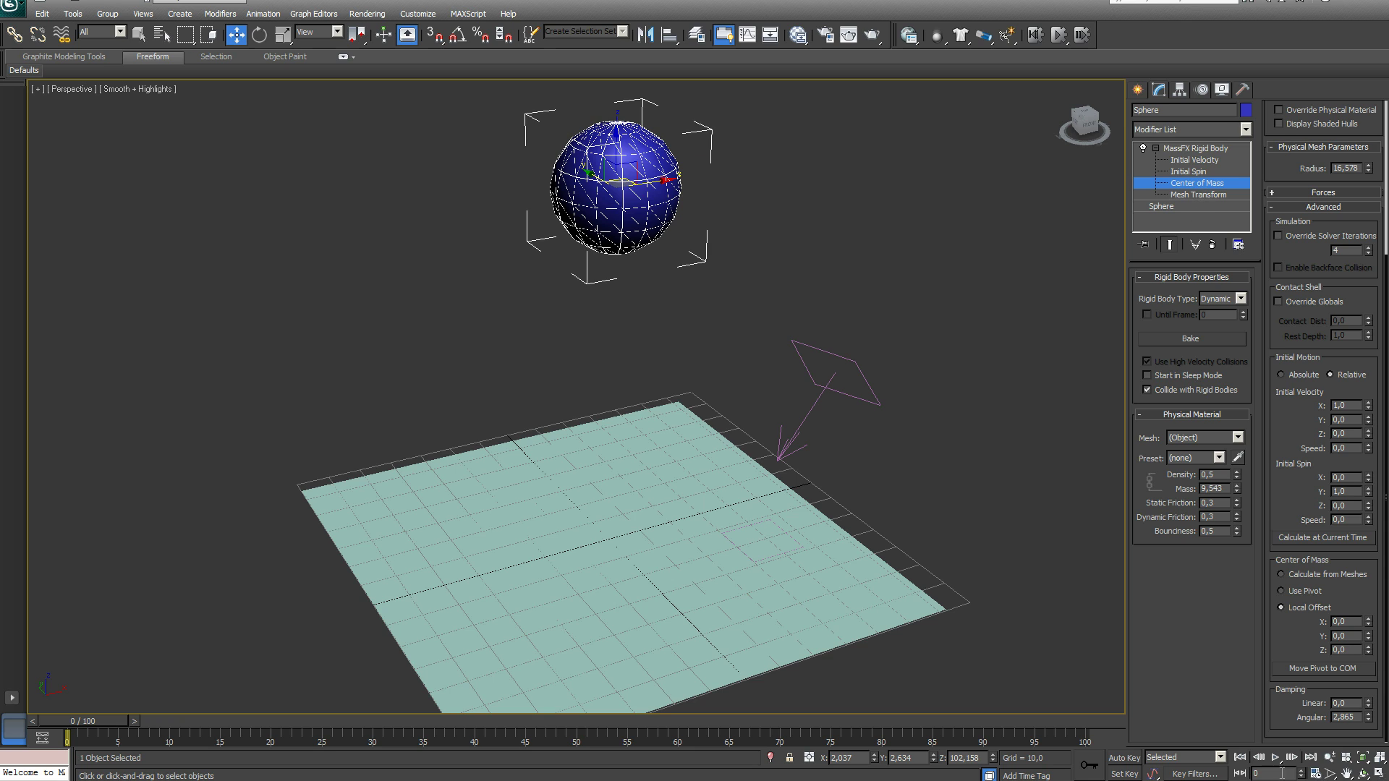
left_click(1280, 575)
left_click(1281, 592)
left_click(1282, 605)
left_click_drag(615, 126, 598, 221)
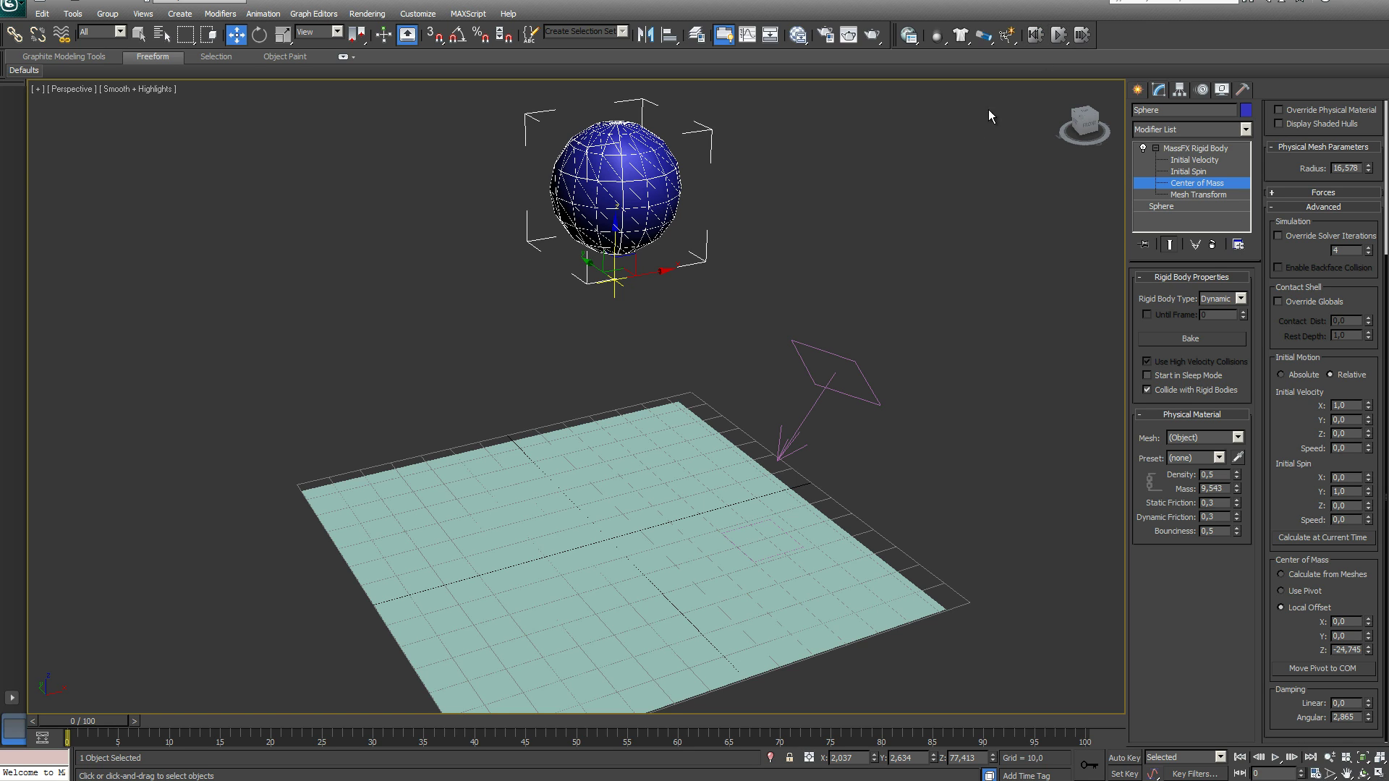
Remove Wind001 from the sphere's scene forces and enable Use World Gravity, testing the fall in the simulation
left_click(1275, 192)
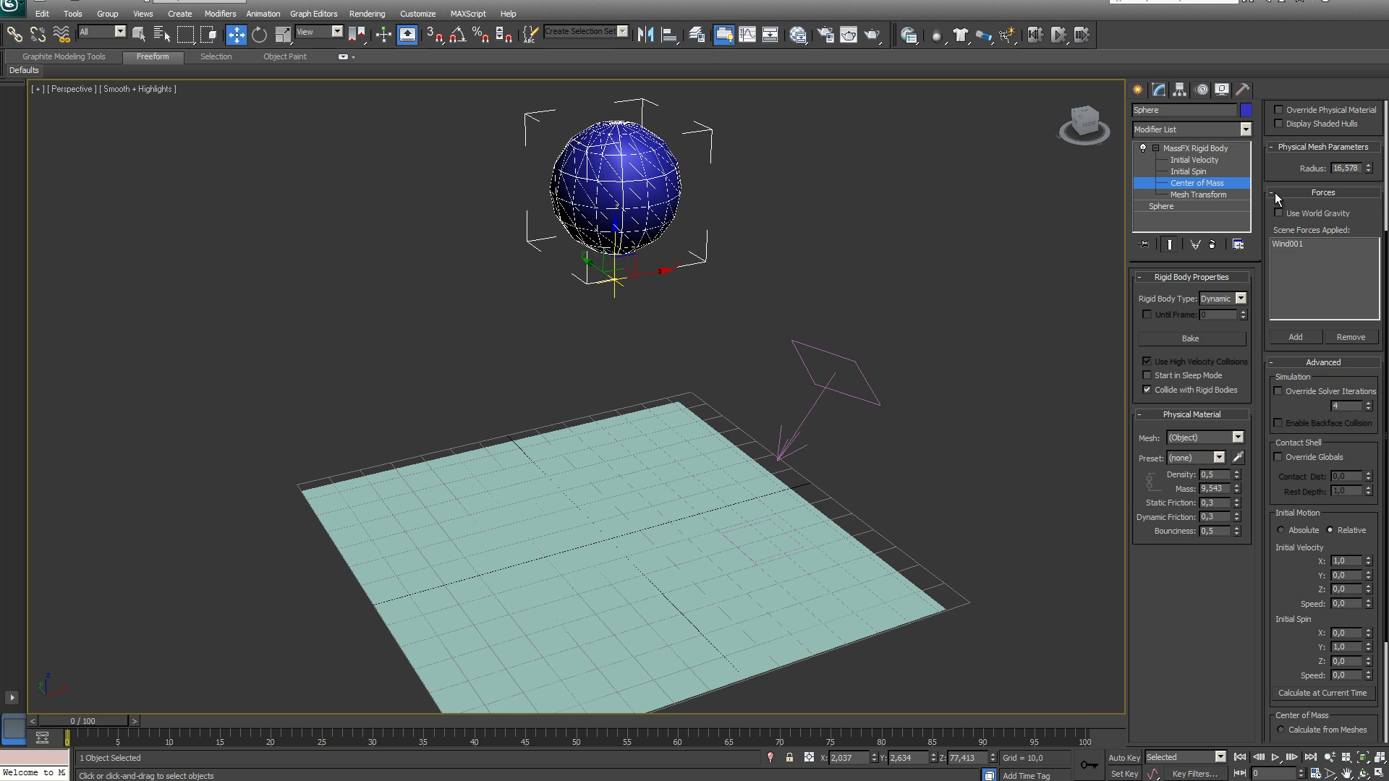
left_click(1286, 243)
left_click(1351, 338)
left_click(1278, 214)
left_click(1057, 36)
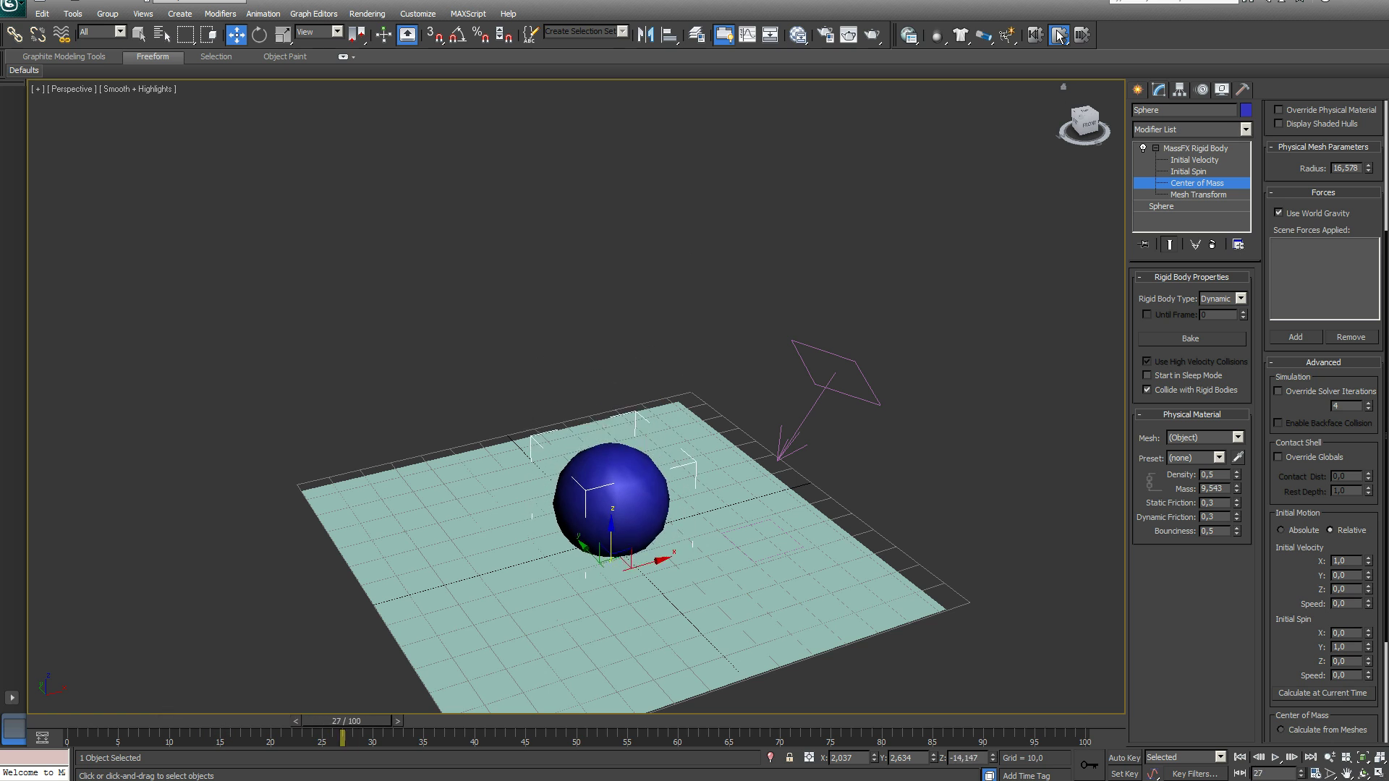
left_click(1032, 36)
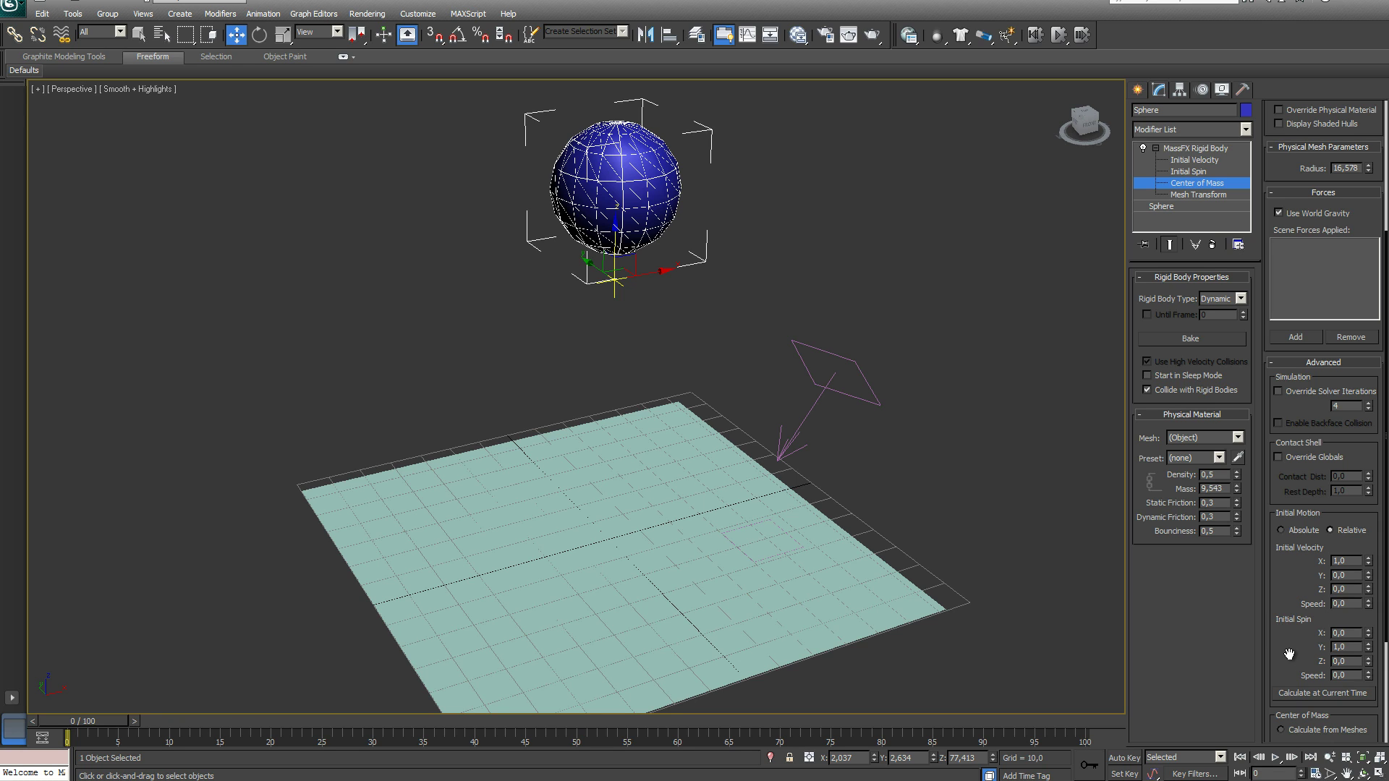
Move the center of mass along X to a local offset of about 27.5, then run and reset the simulation
left_click_drag(1291, 654, 1292, 436)
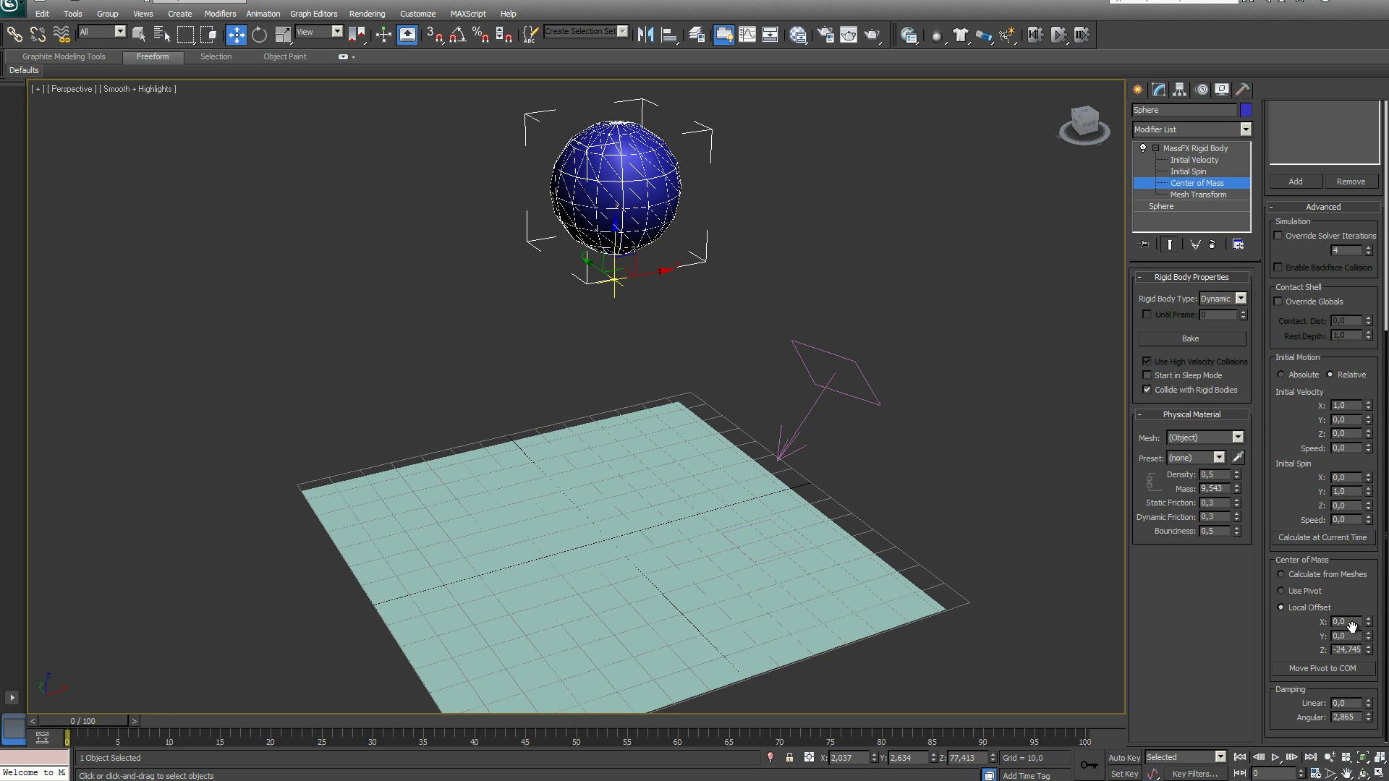
left_click_drag(654, 272, 760, 218)
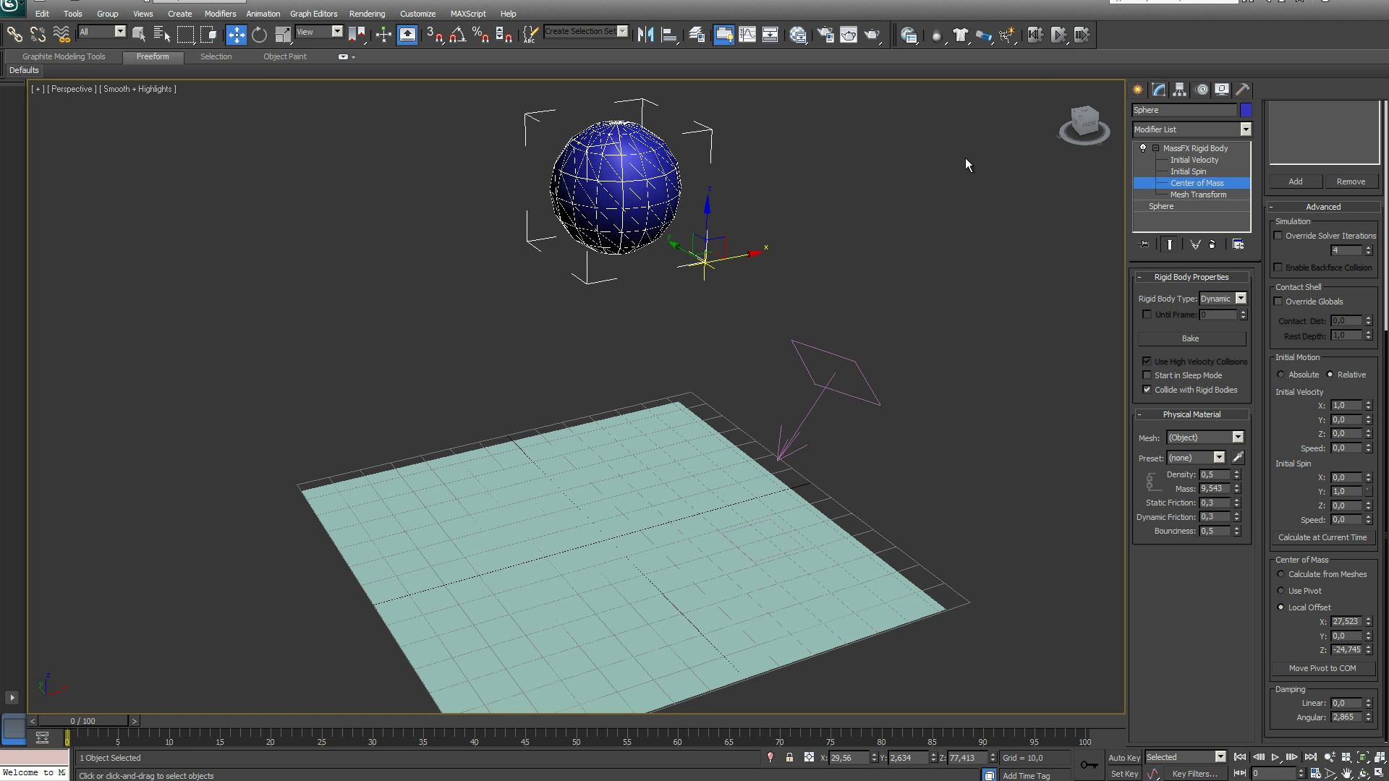
left_click(1058, 35)
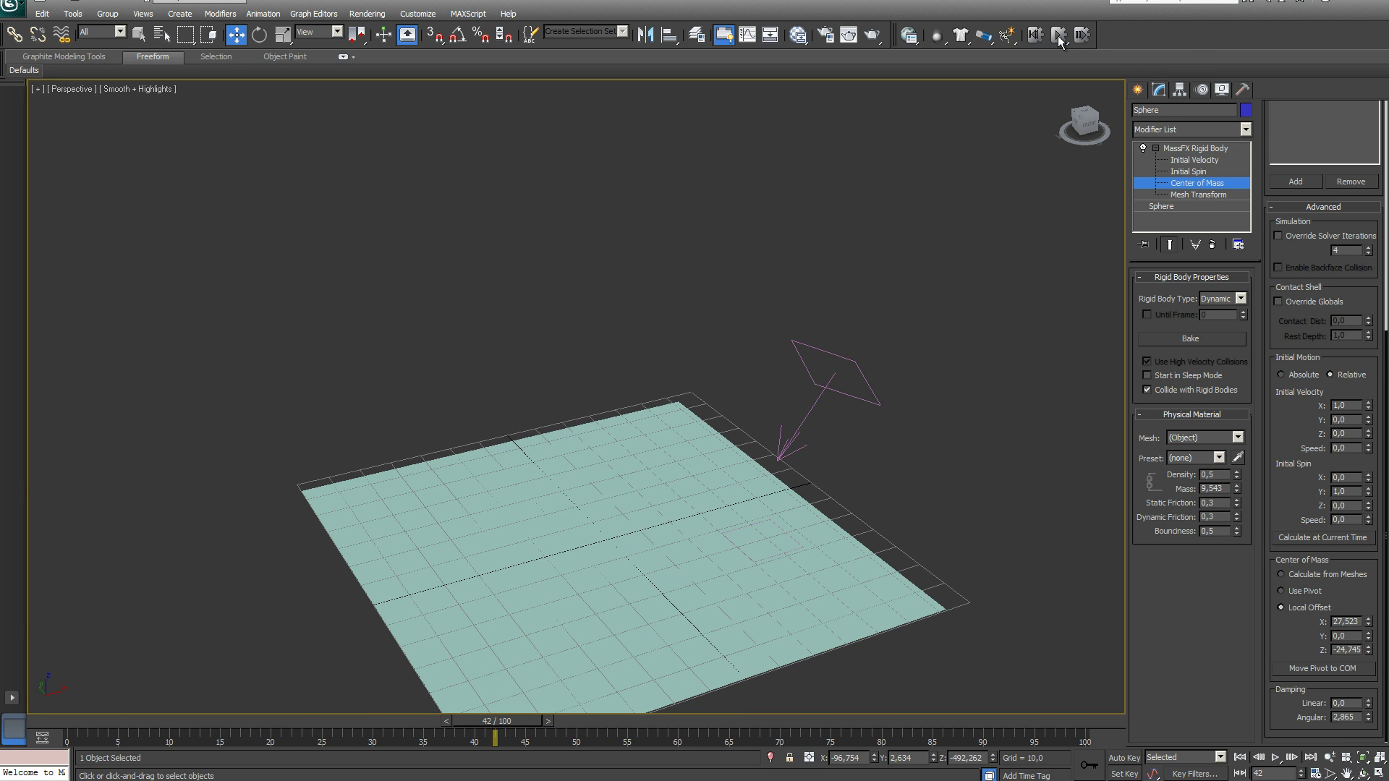
left_click(1035, 35)
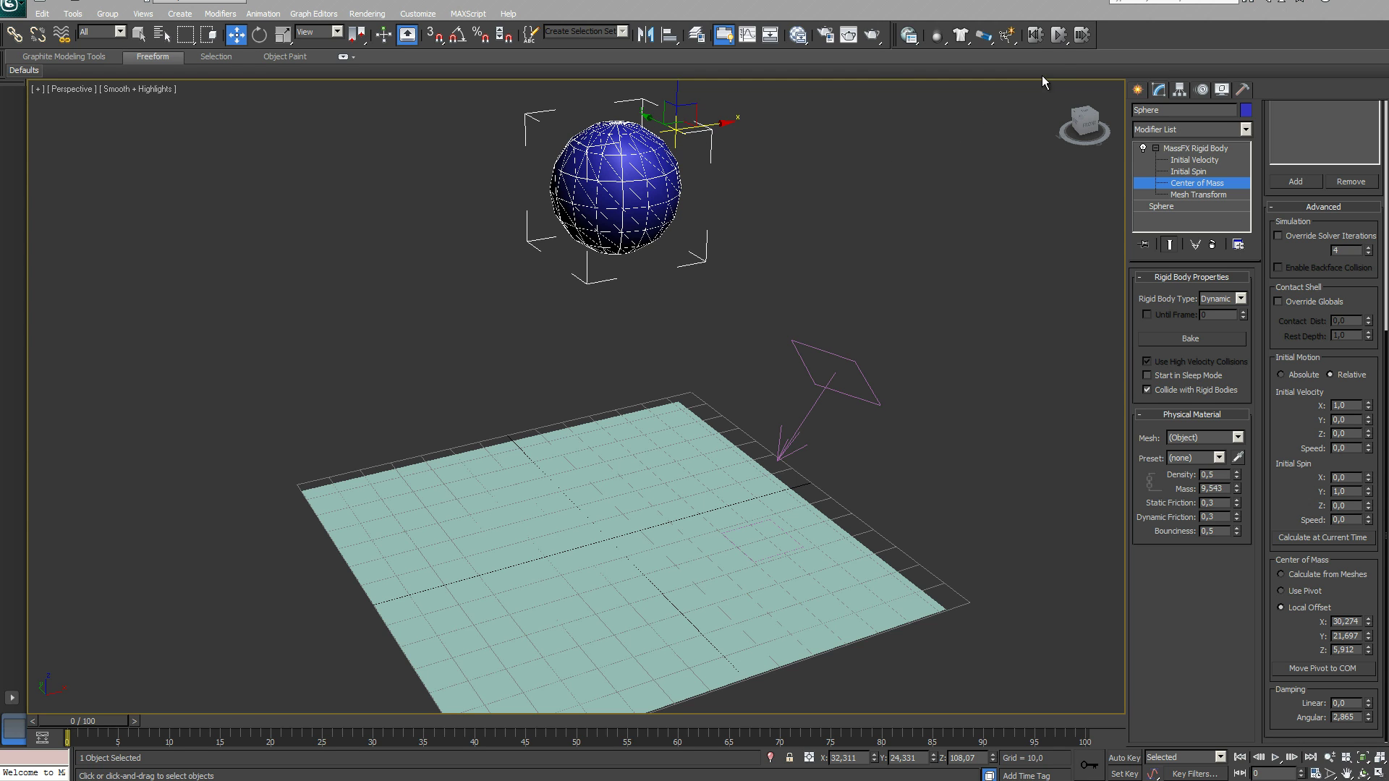
Simulate the sphere with its center of mass offset beside it, then return the center of mass to Calculate from Meshes
left_click(1058, 35)
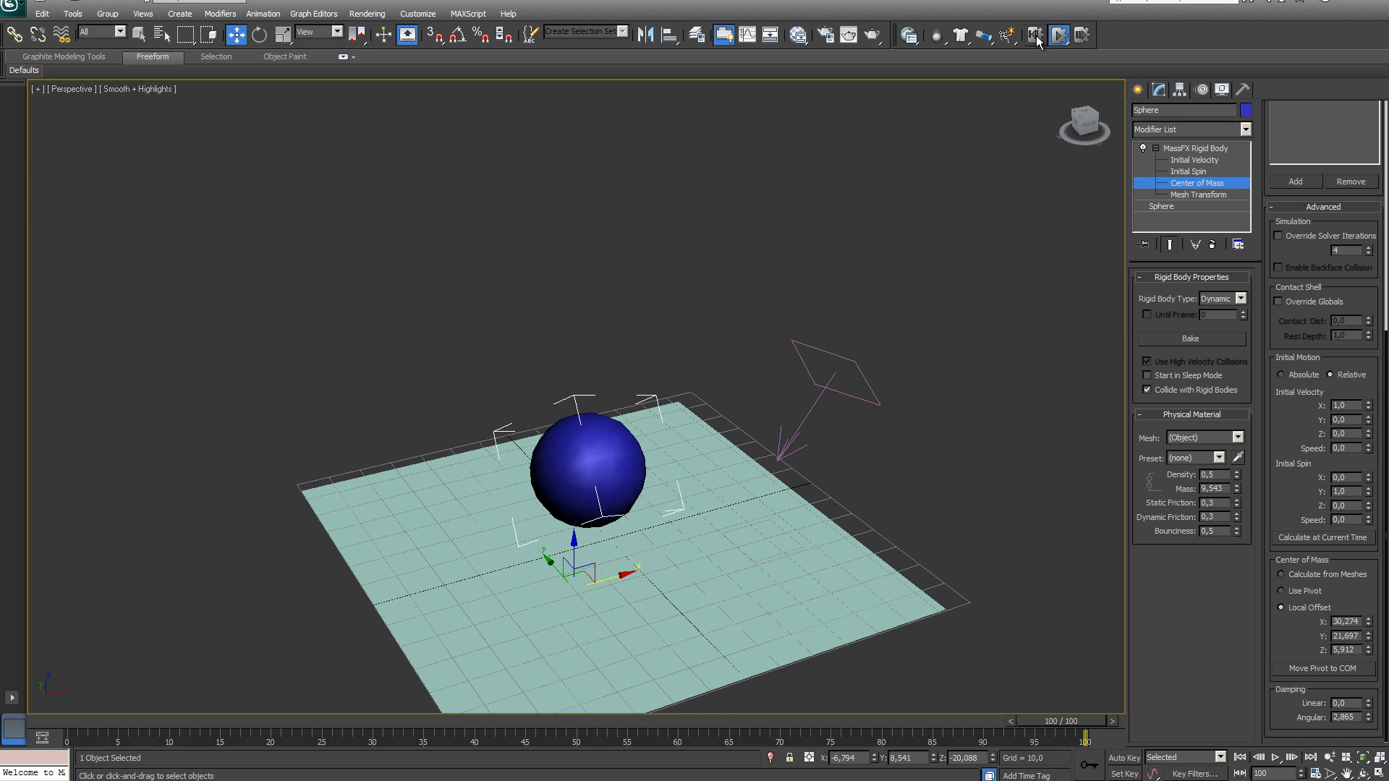
left_click(1035, 35)
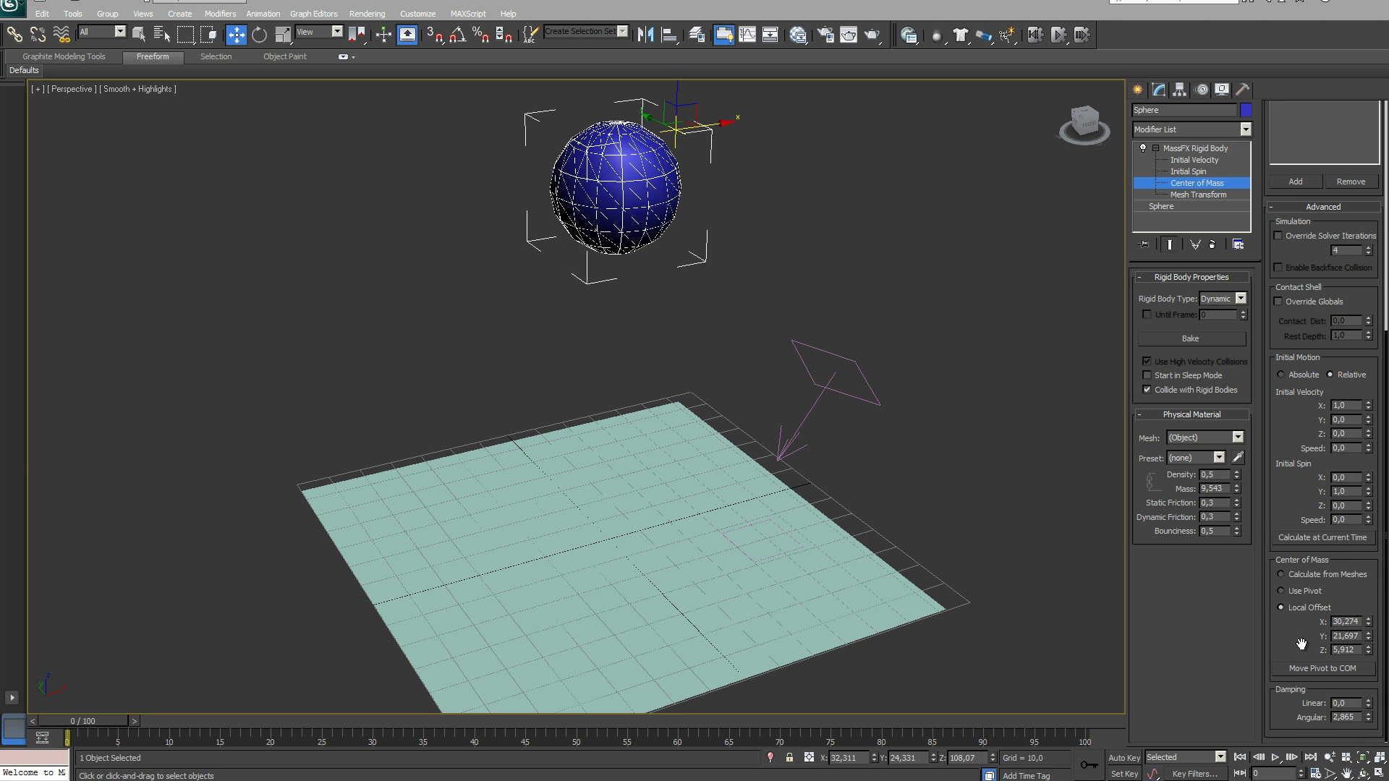
left_click(1281, 575)
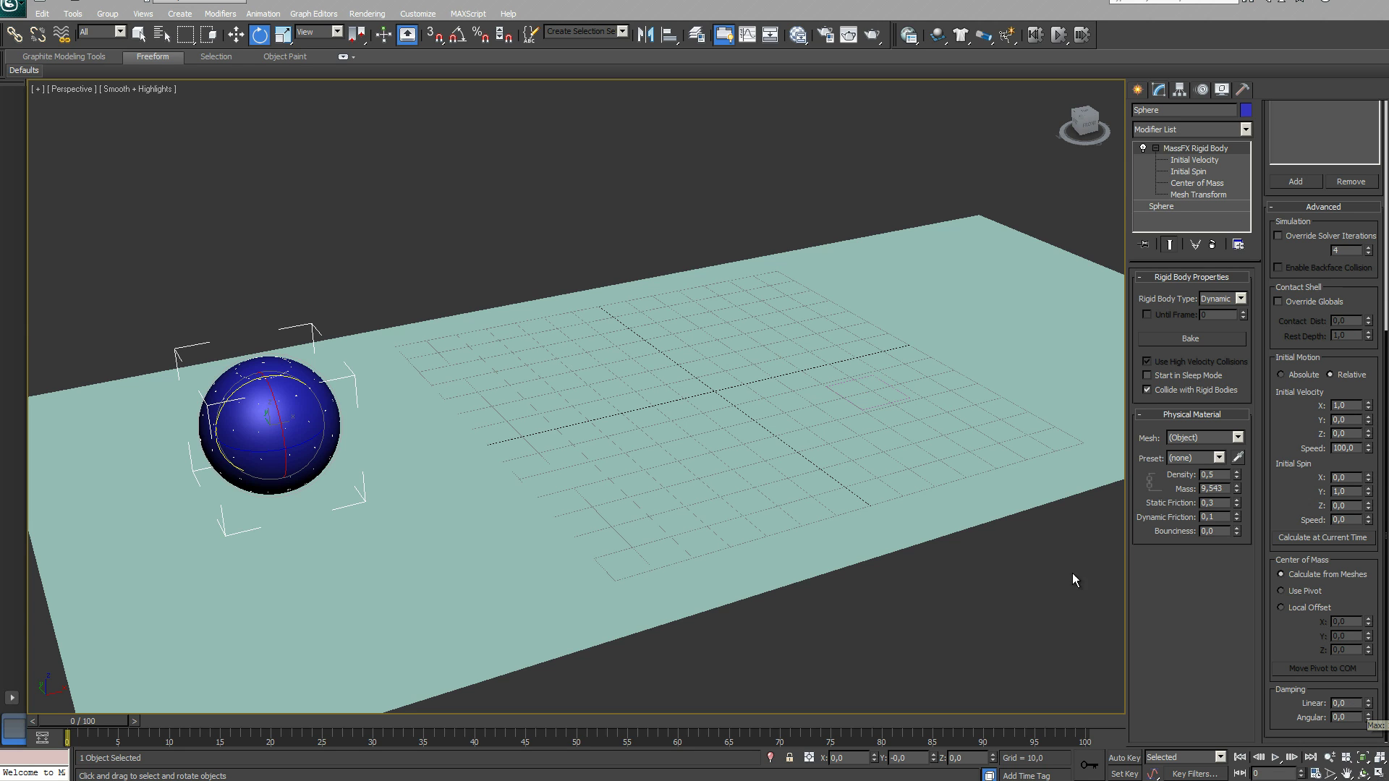
Run the simulation of the sphere moving across the large plane with no damping, then reset it
left_click(1060, 34)
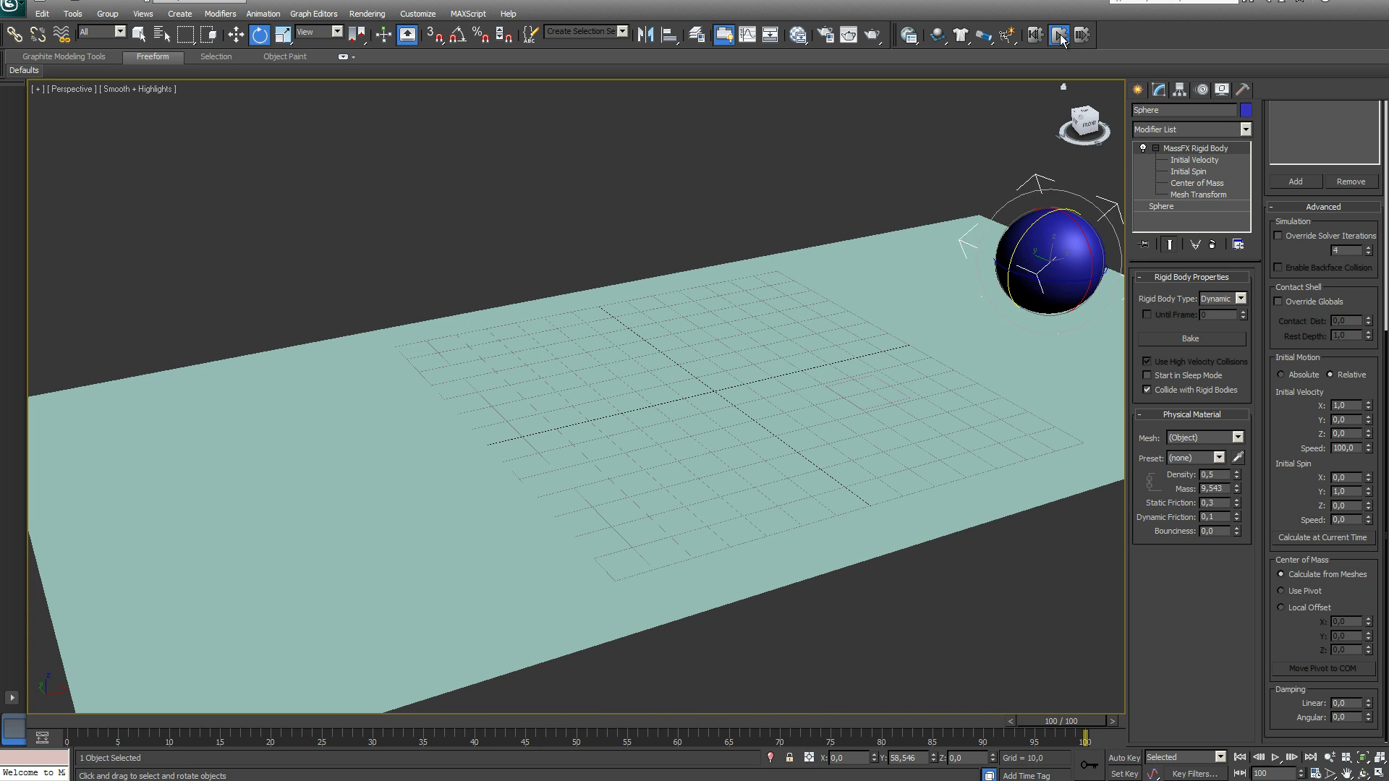
left_click(1059, 34)
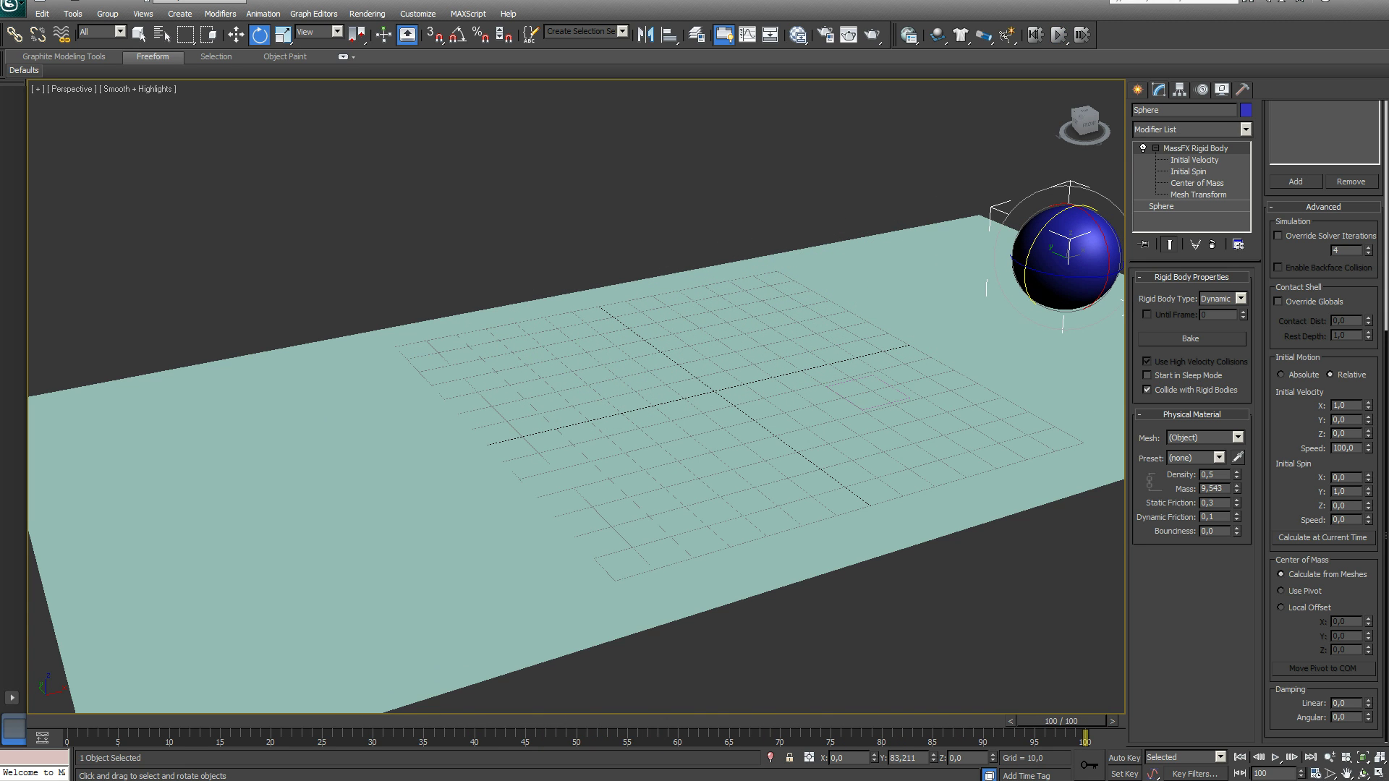
left_click(1035, 35)
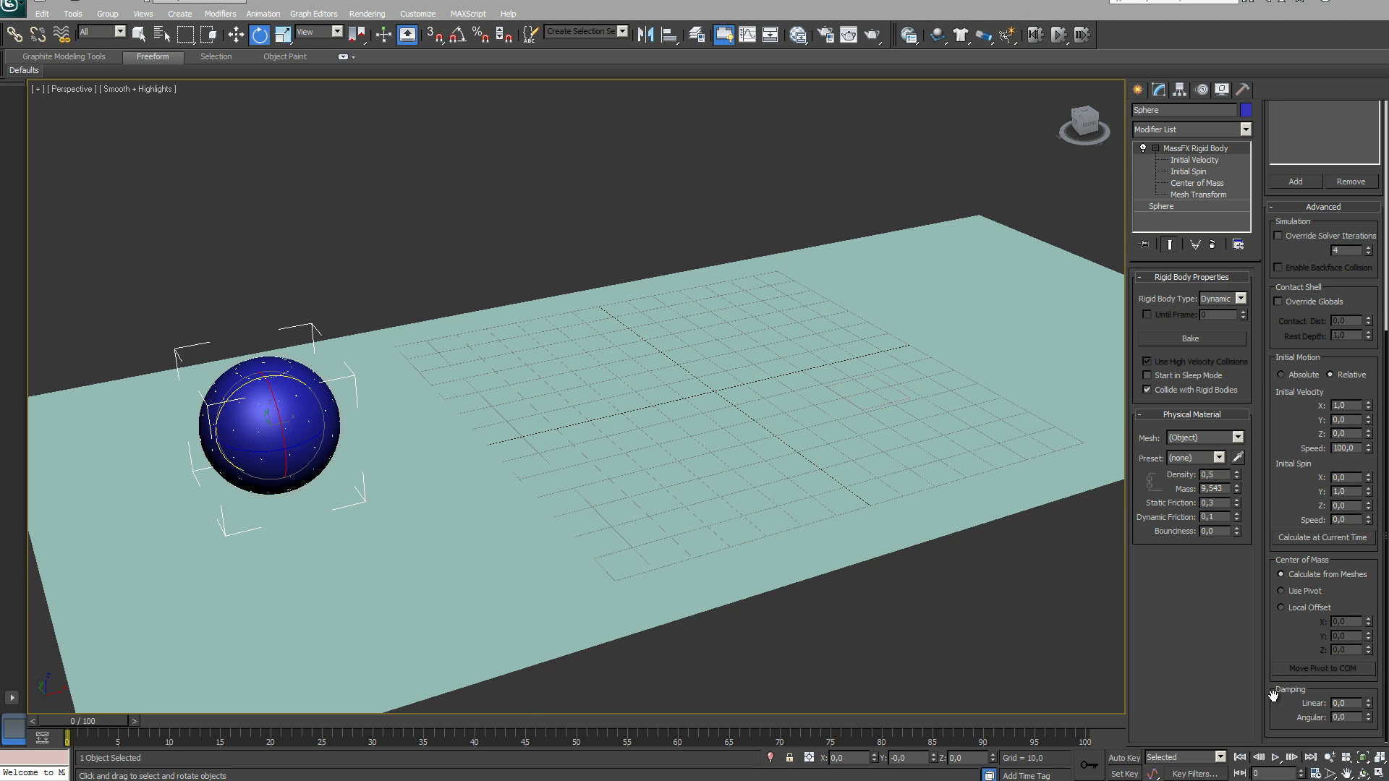
Set the sphere's linear damping to 1 and test the motion in the simulation
left_click(1338, 703)
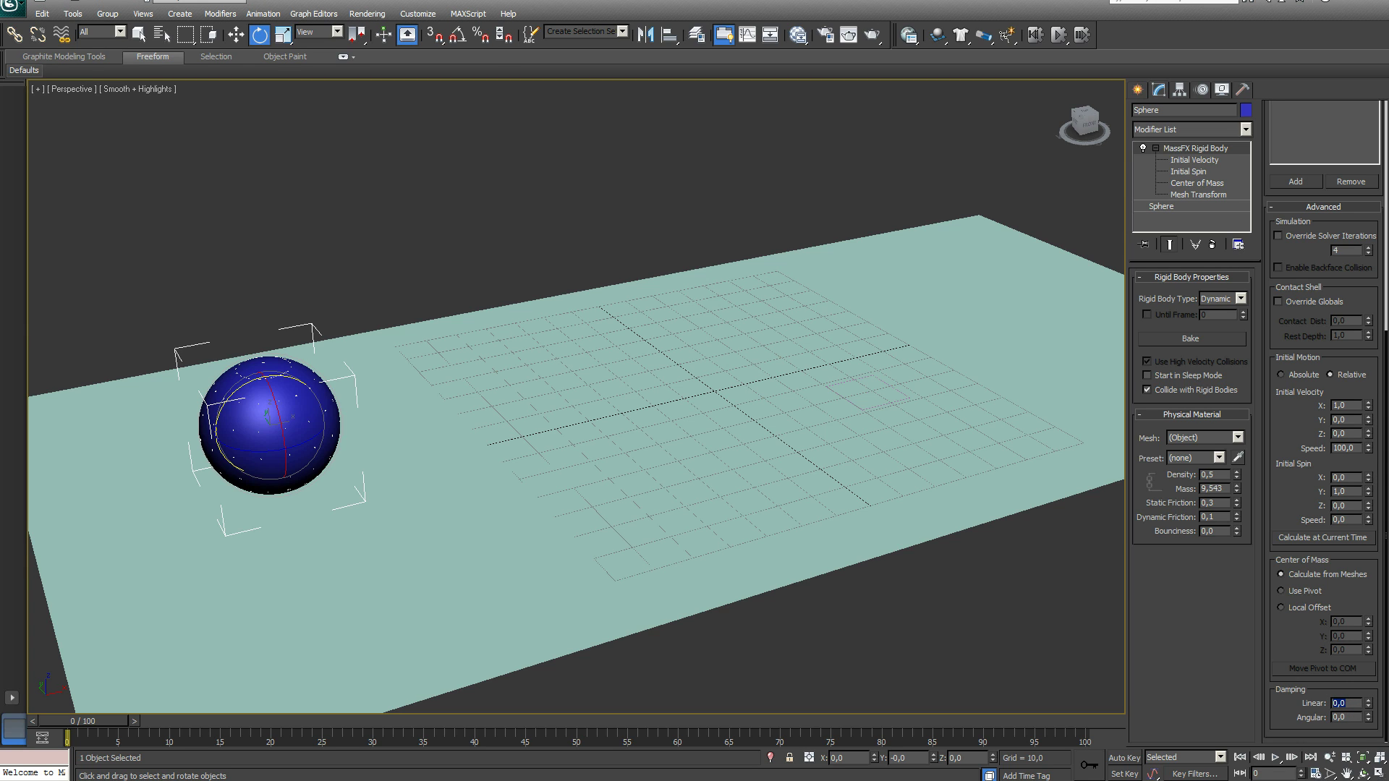
type("1")
key("Return")
left_click(1058, 37)
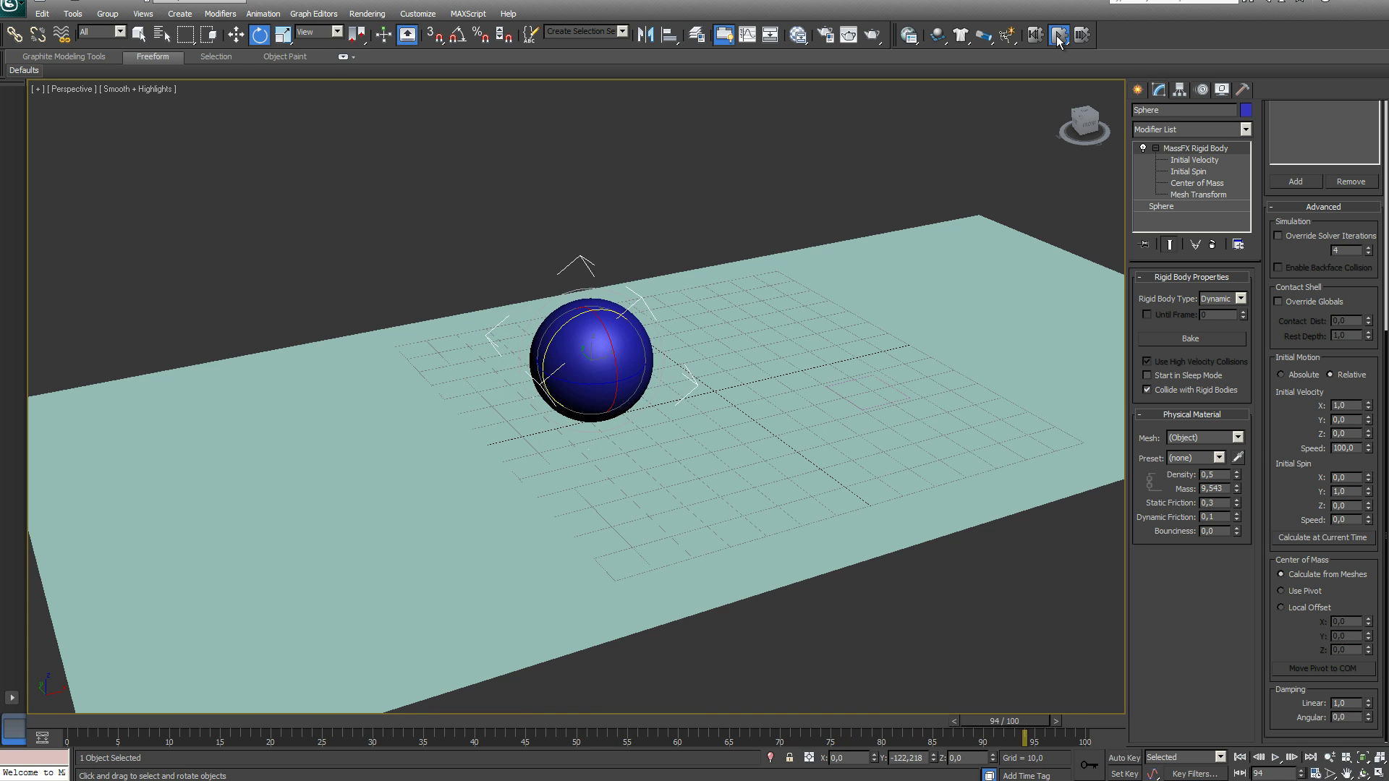
left_click(1033, 35)
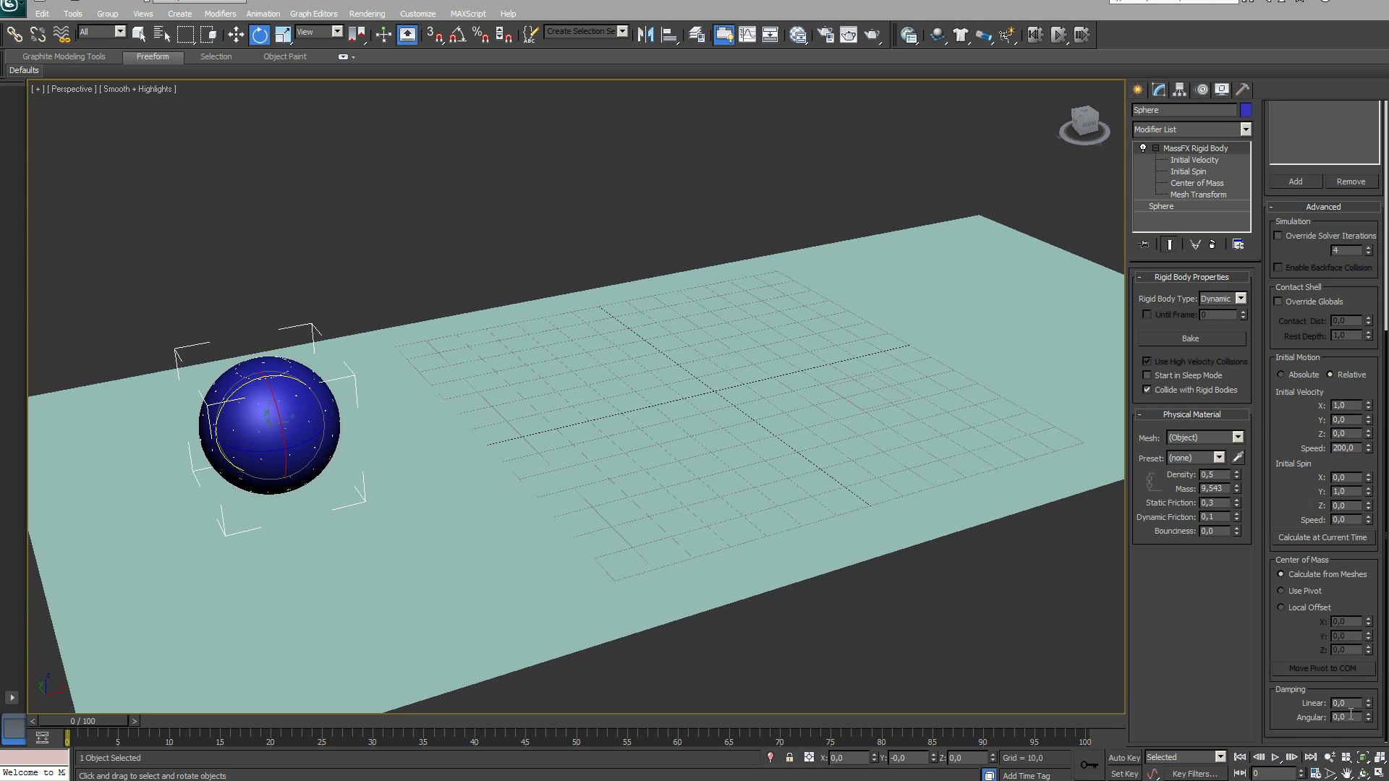
Simulate the undamped sphere for comparison, then set its angular damping to 100 and simulate it again
left_click(1059, 34)
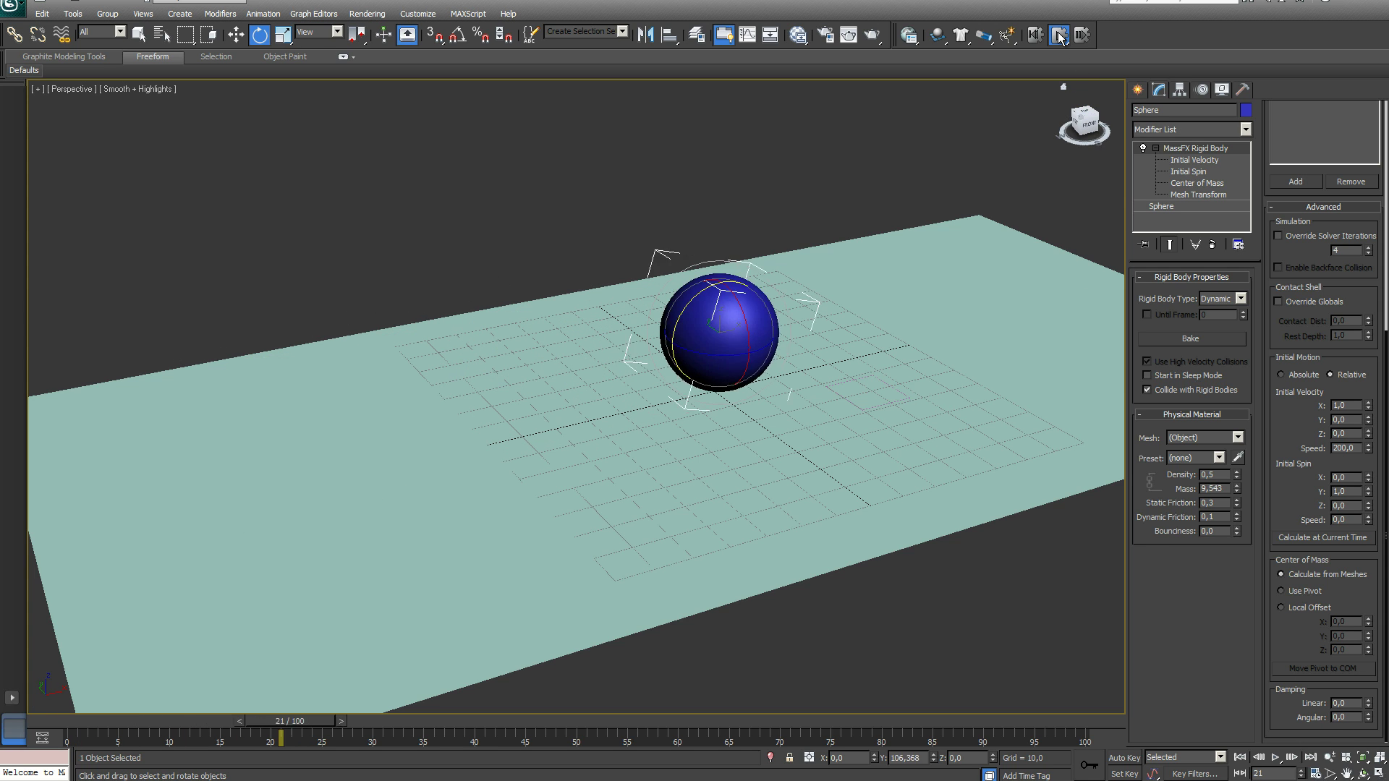
left_click(1034, 34)
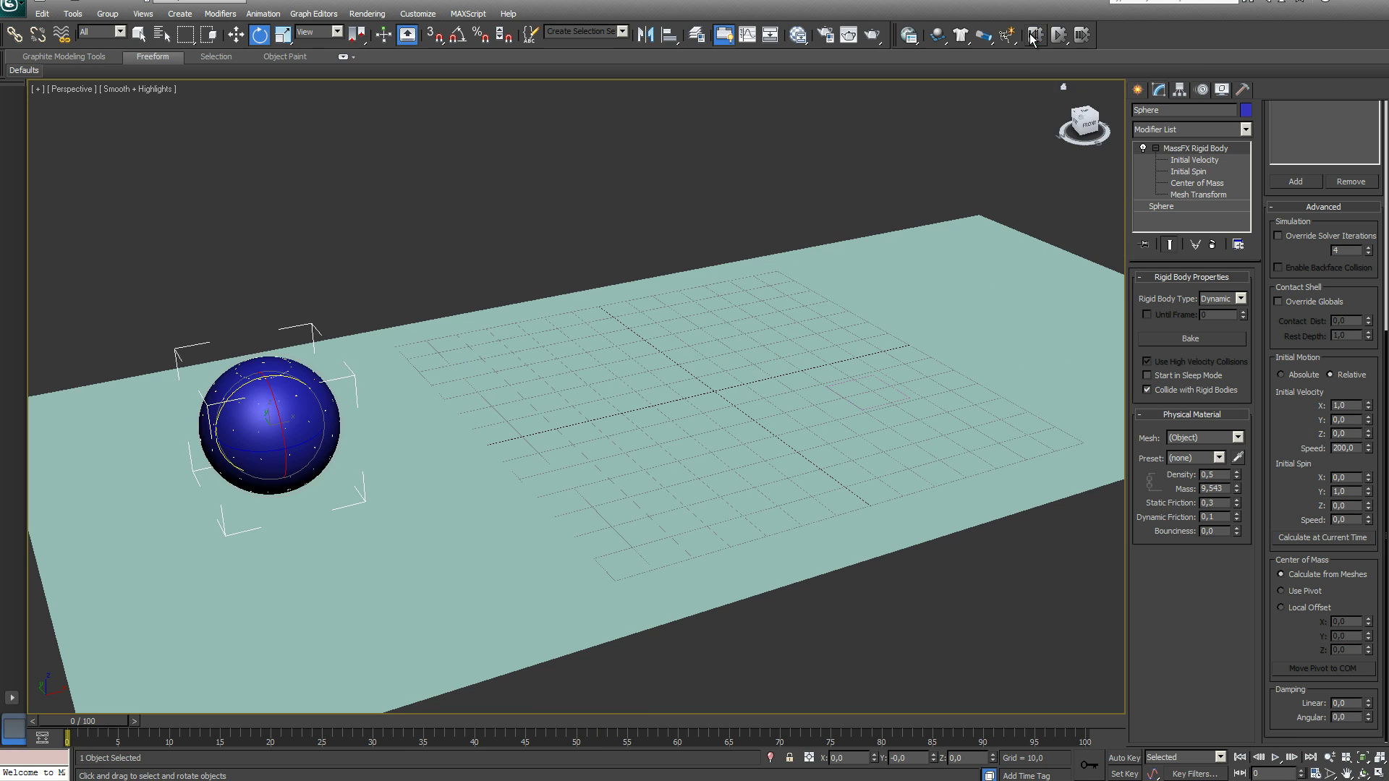
left_click_drag(1351, 717, 1295, 717)
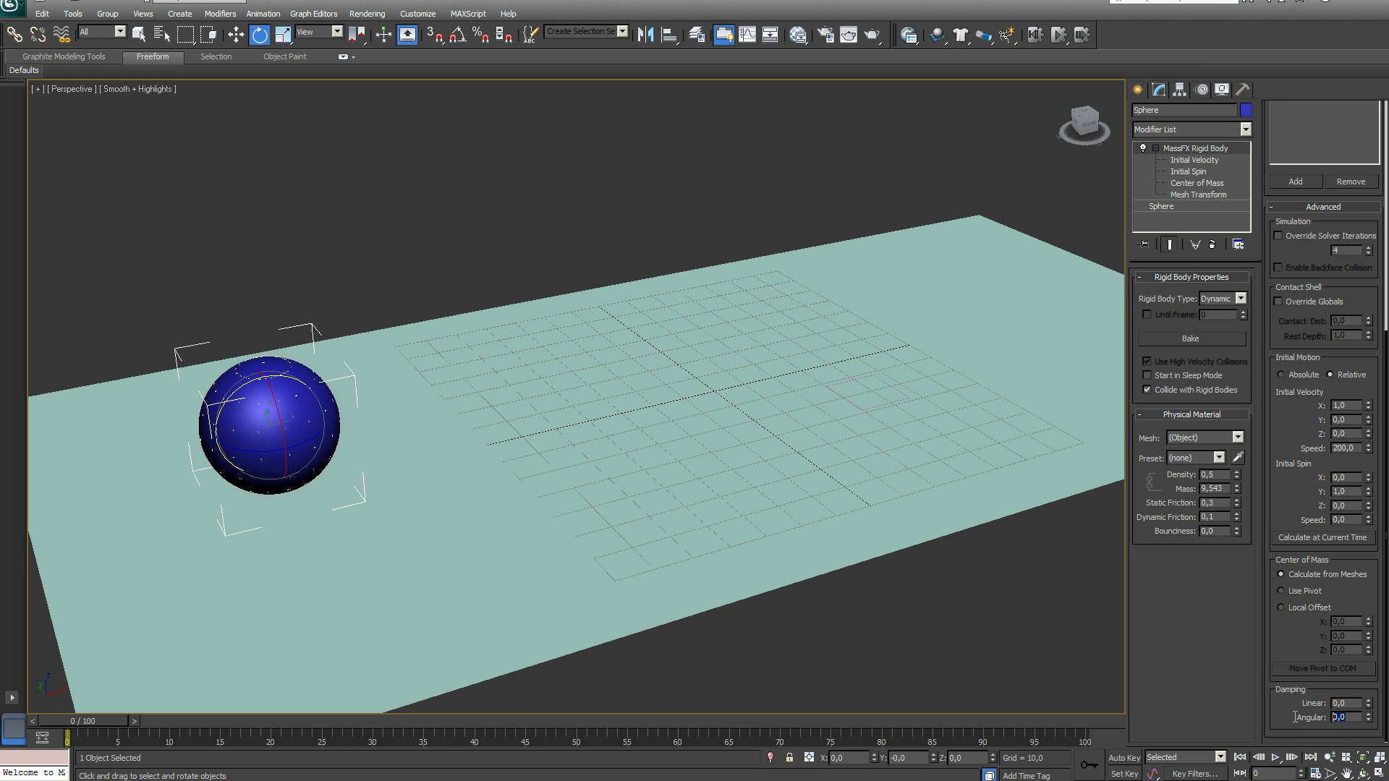
type("100")
key("Return")
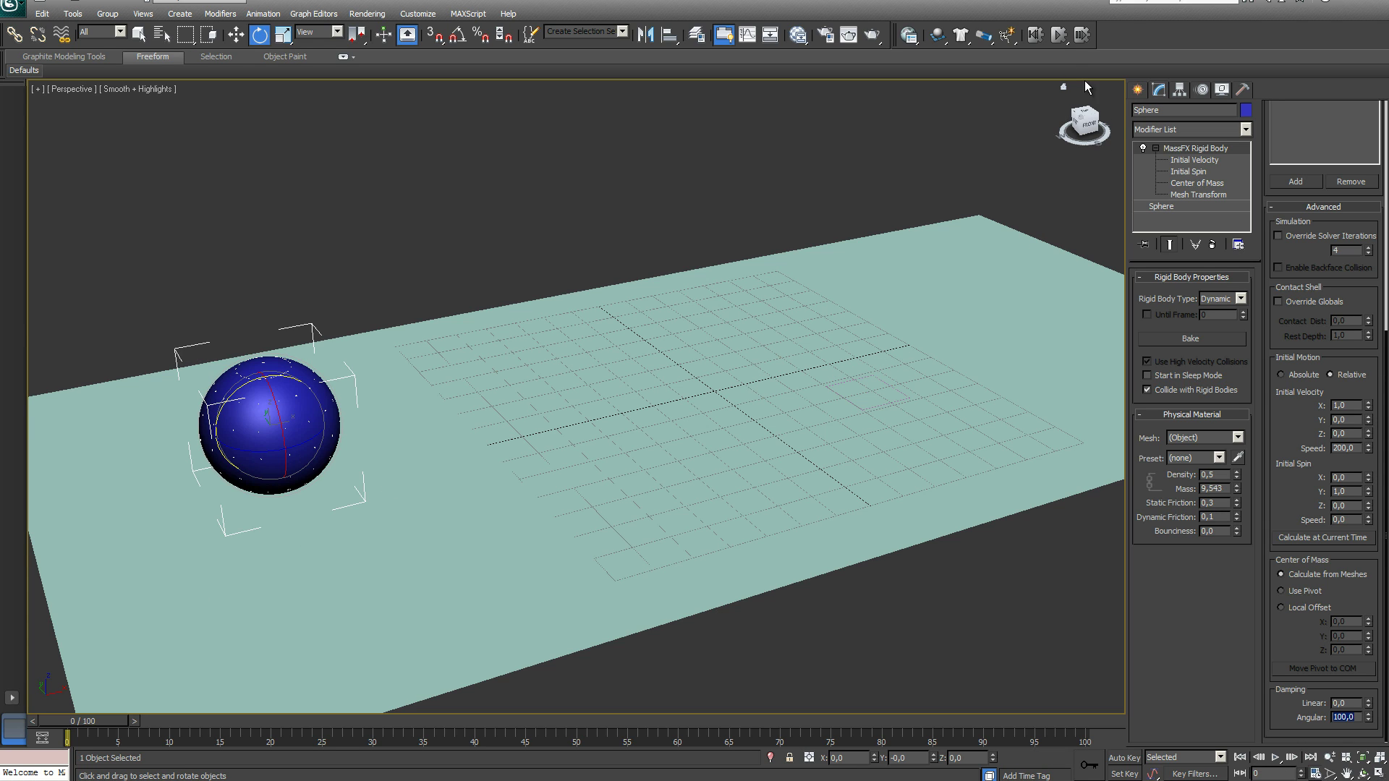
left_click(1059, 36)
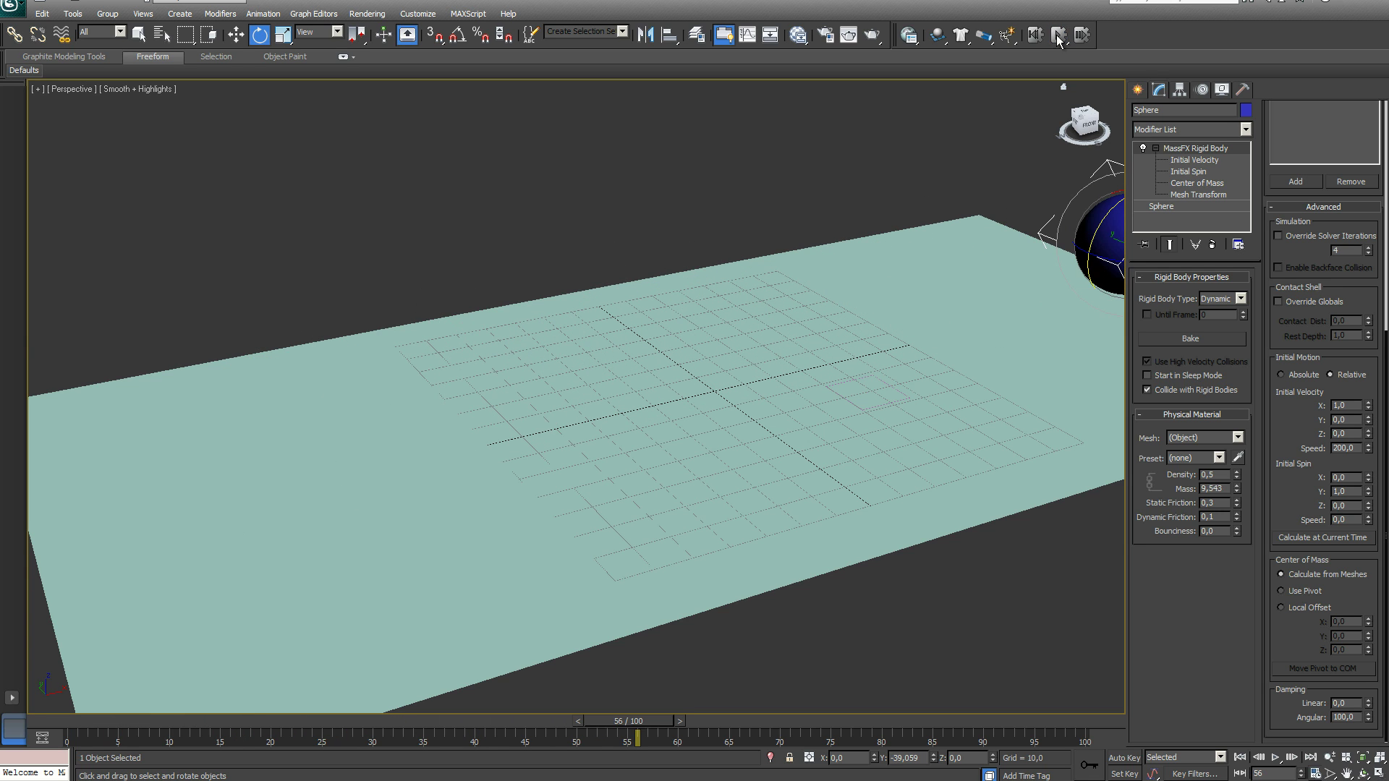
left_click(1039, 39)
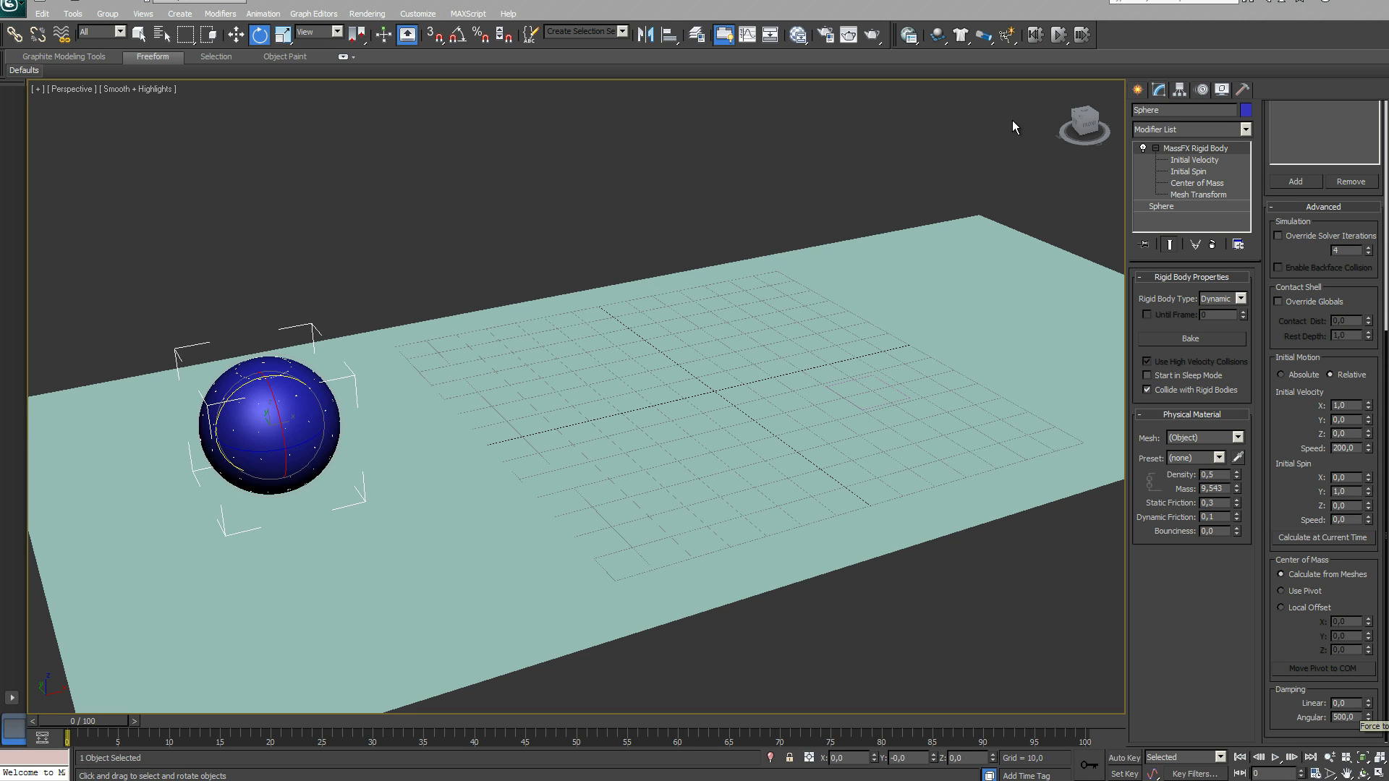
Run the simulation with the sphere's angular damping at 500, then reset it
left_click(1057, 36)
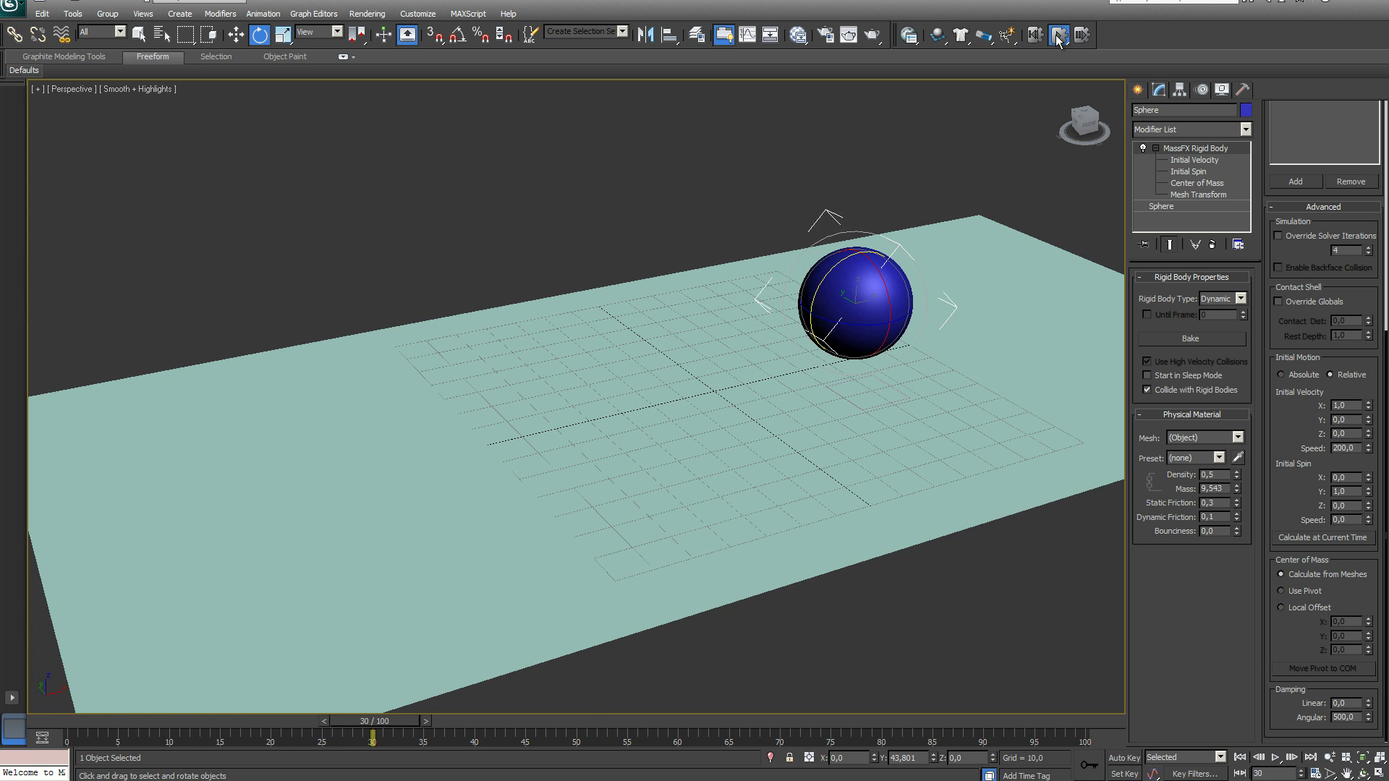
left_click(1058, 36)
left_click(1034, 34)
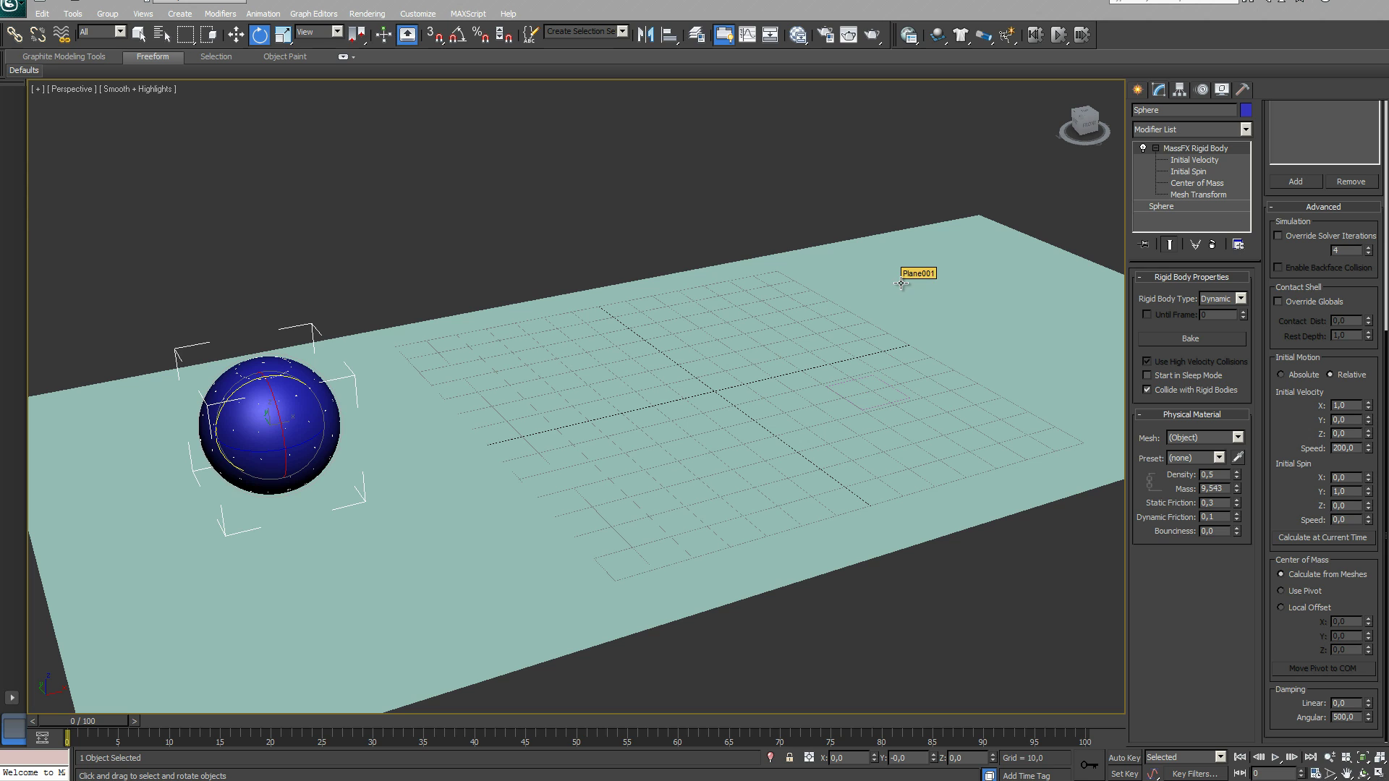
left_click(922, 344)
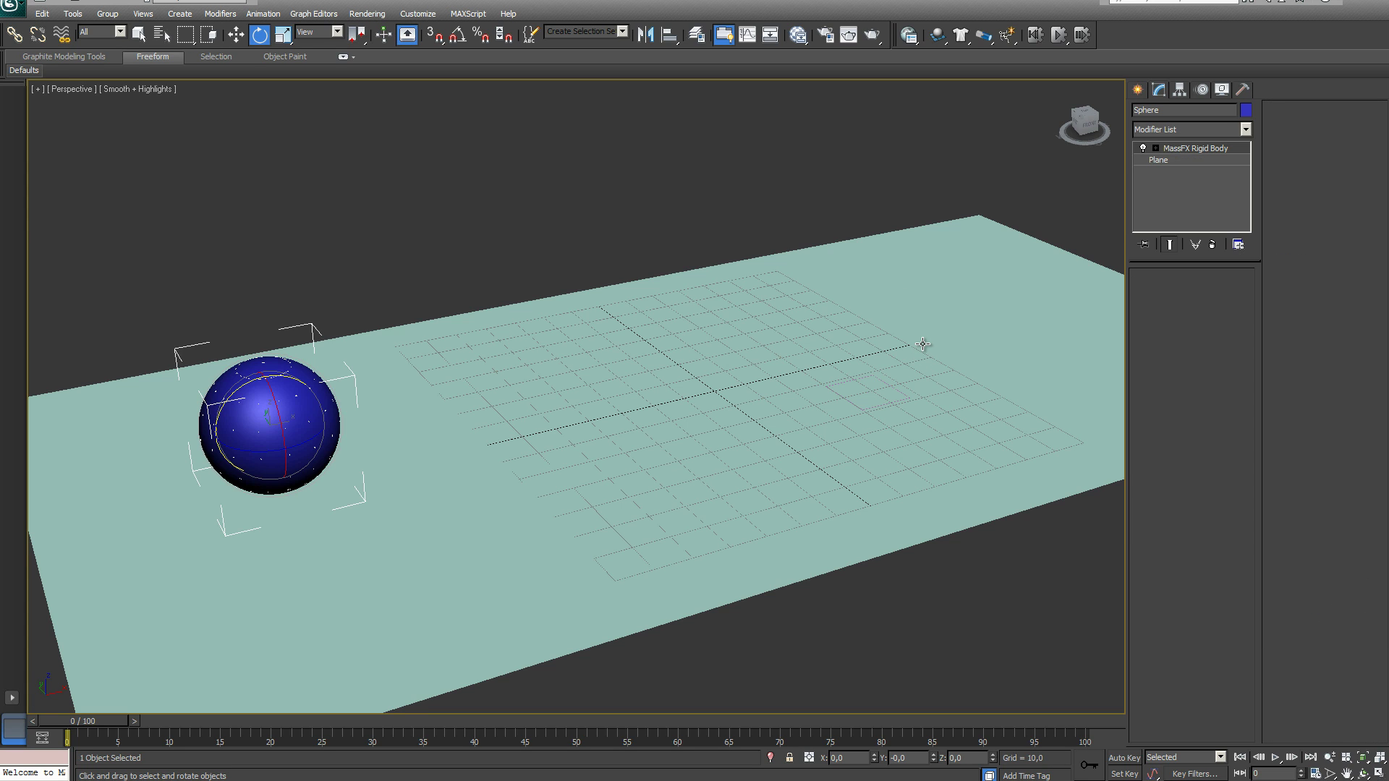
left_click(758, 248)
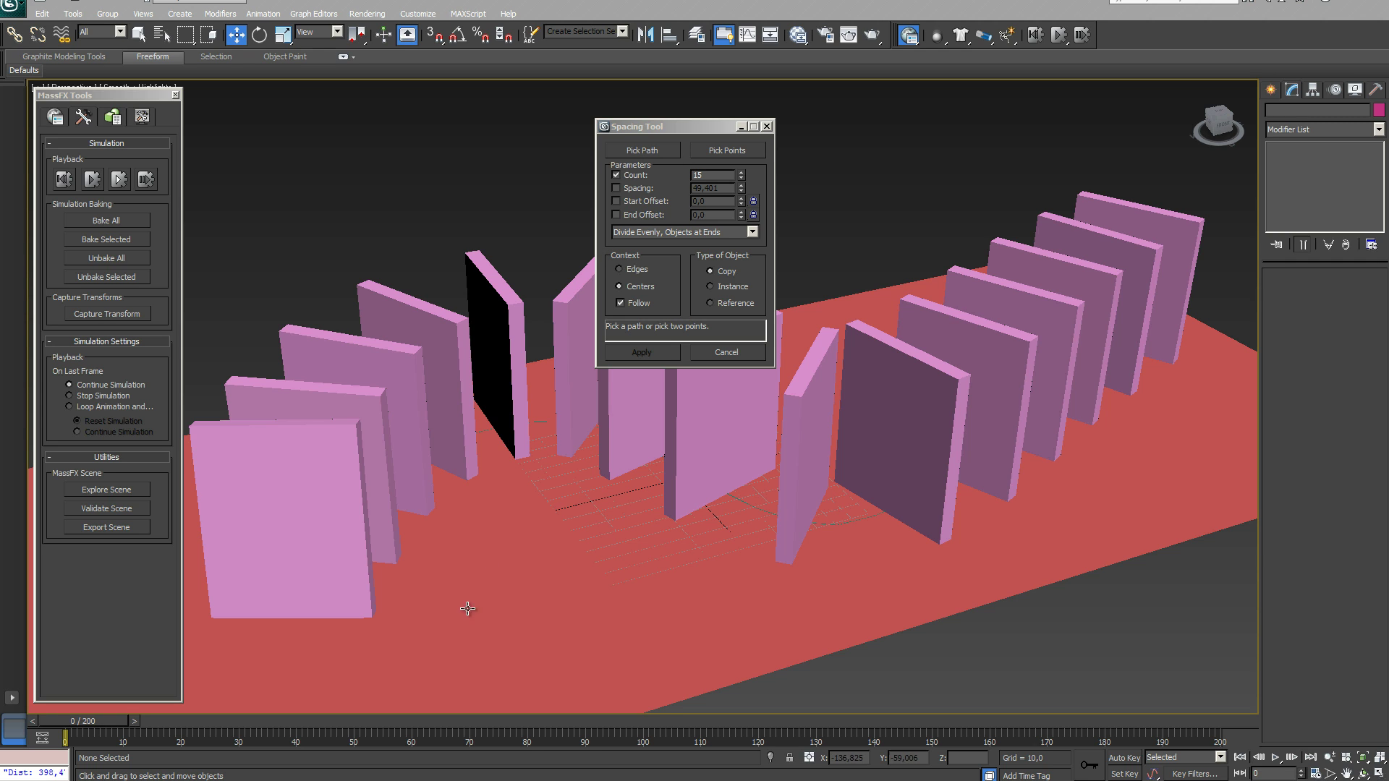
Inspect the dominoes' path line, close the Spacing Tool, and compare the sleep mode settings of the first two domino boxes
left_click(542, 421)
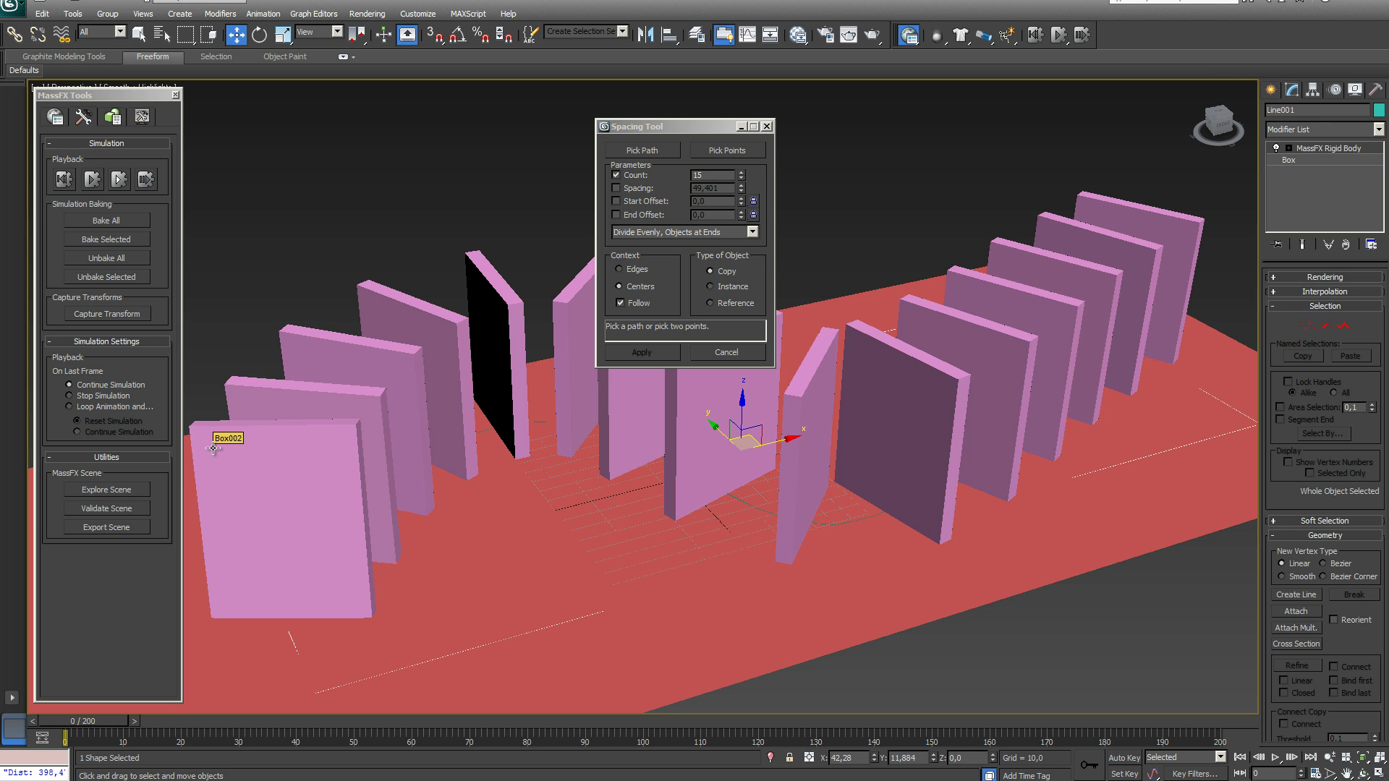
left_click(212, 448)
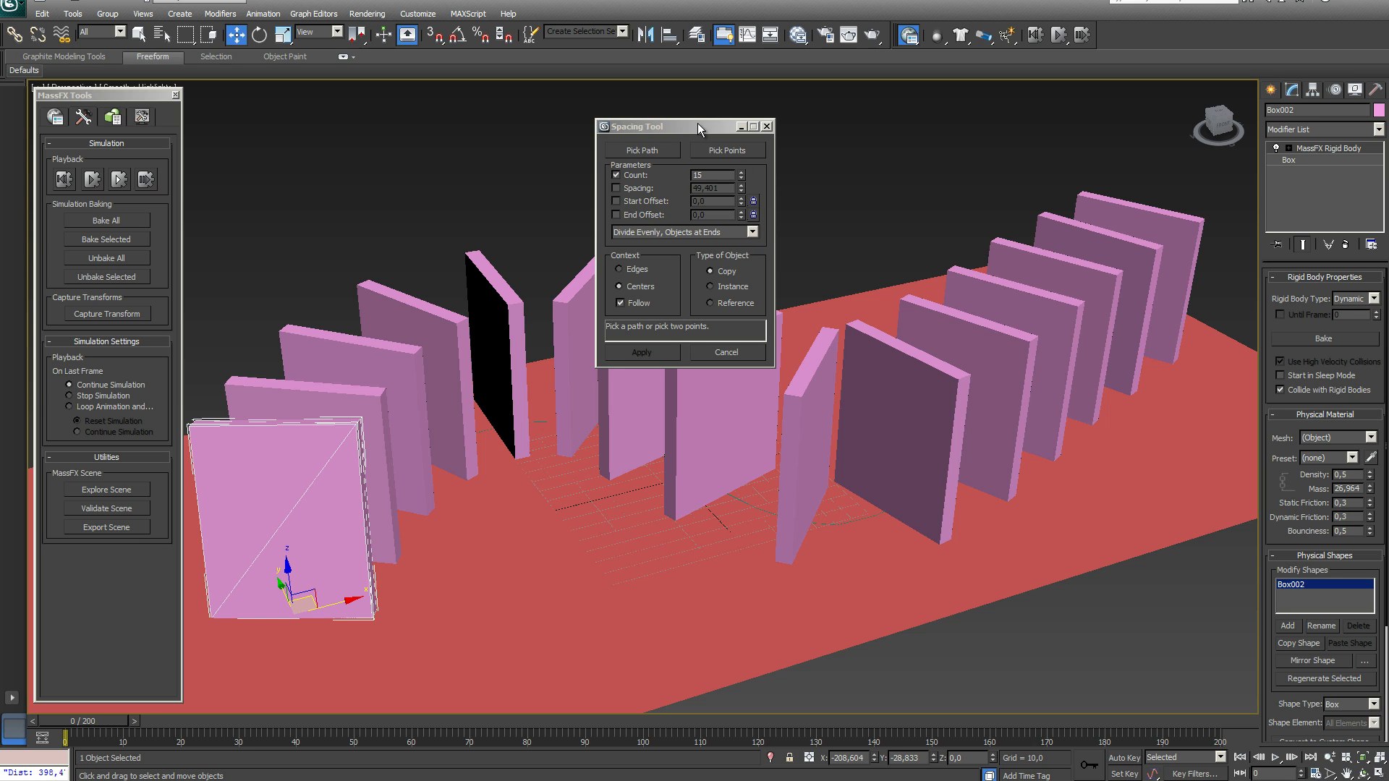
left_click(766, 127)
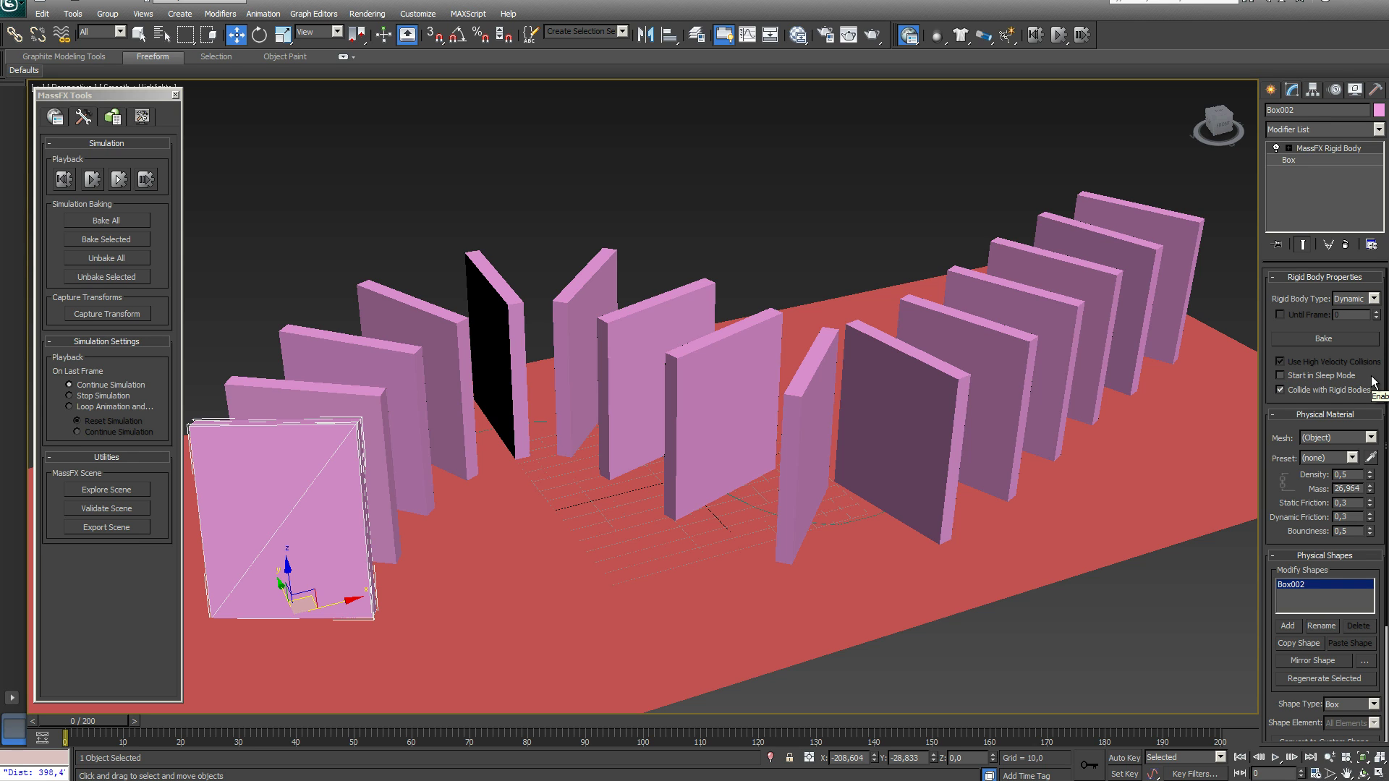
left_click(381, 405)
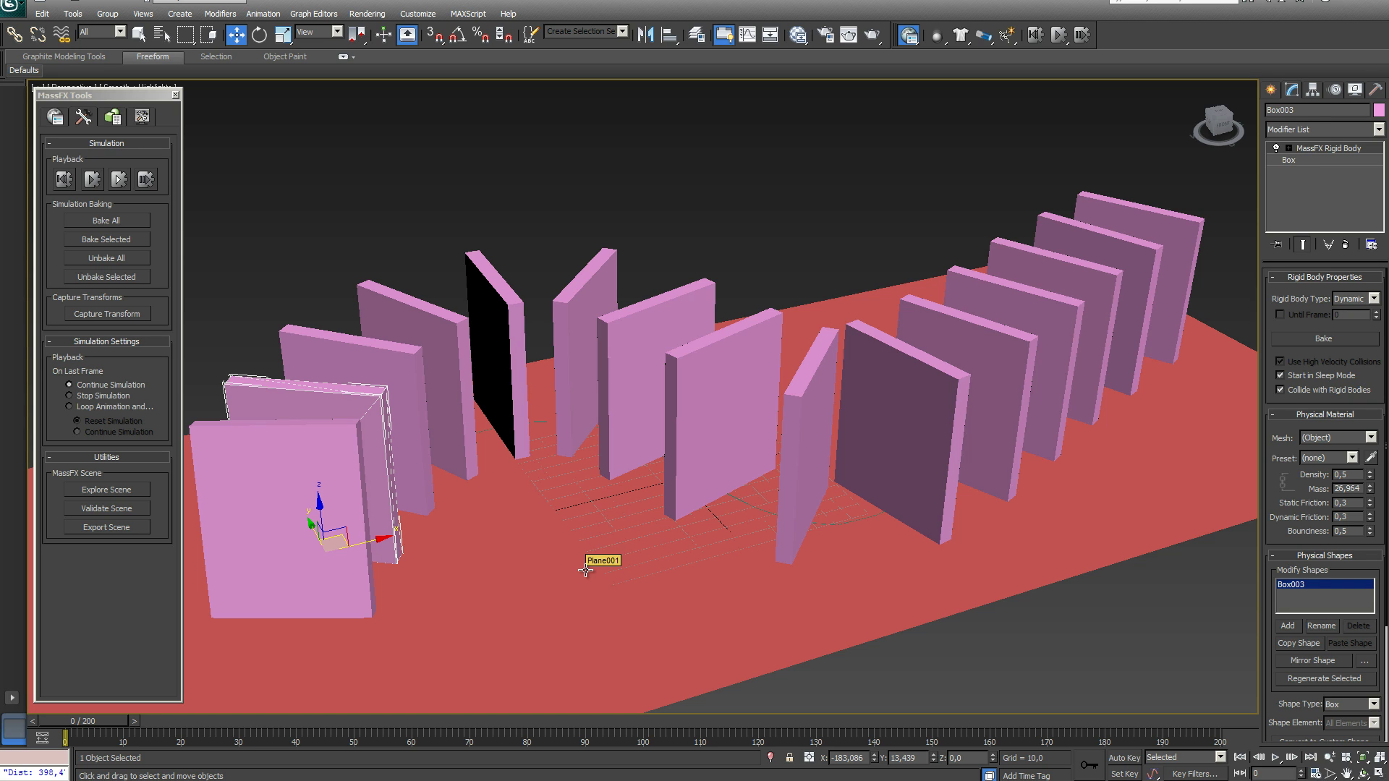
left_click(1009, 653)
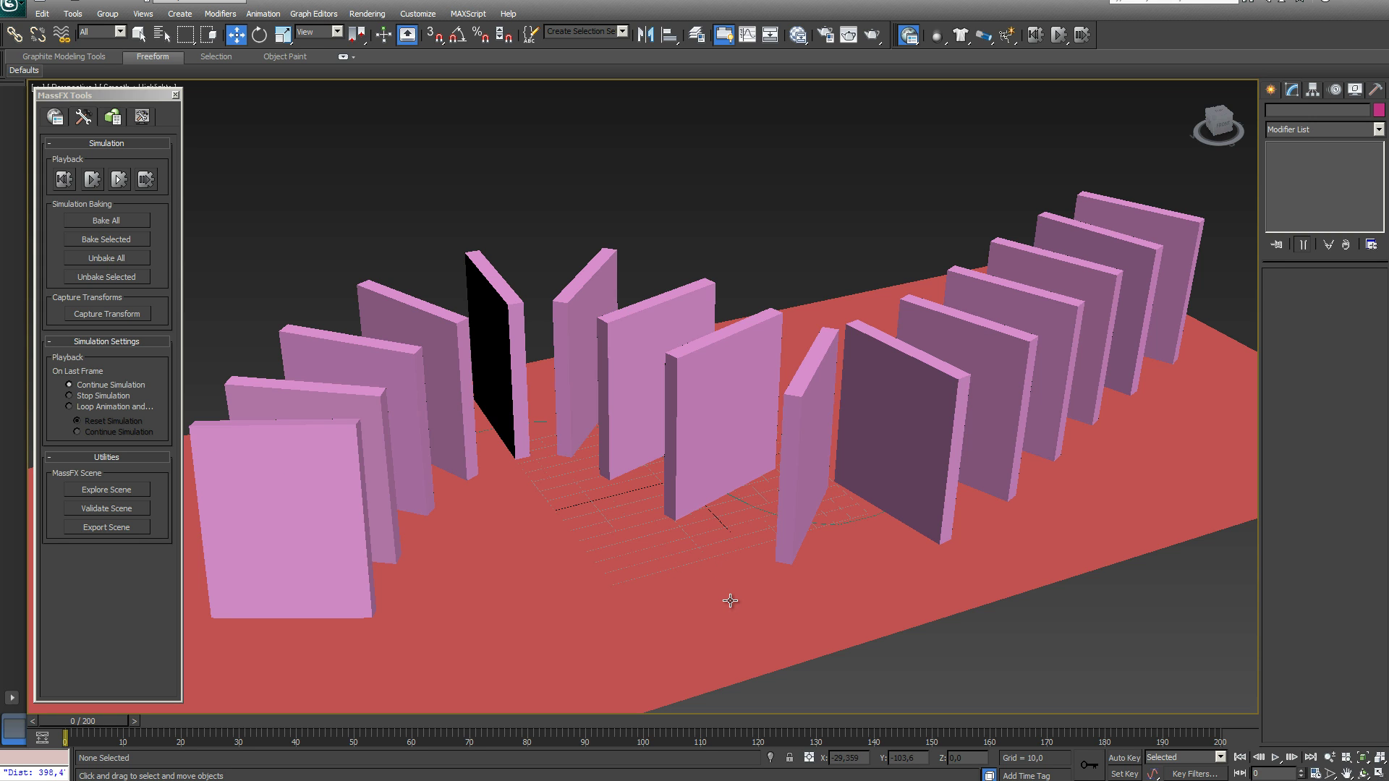
Bake the simulation of all the domino rigid bodies to keyframes and play back the animation
middle_click_drag(732, 600, 728, 541, "alt")
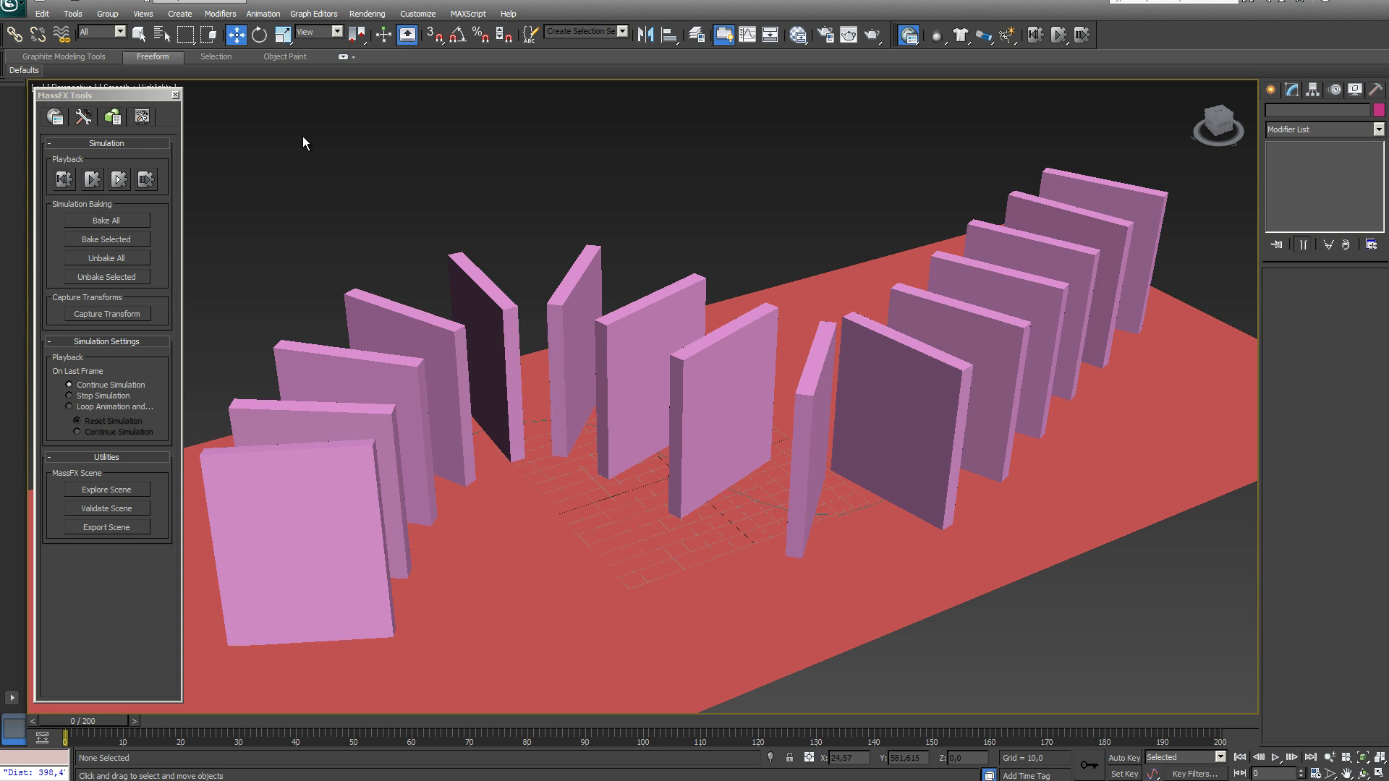
left_click(107, 221)
left_click(1275, 757)
left_click(1275, 757)
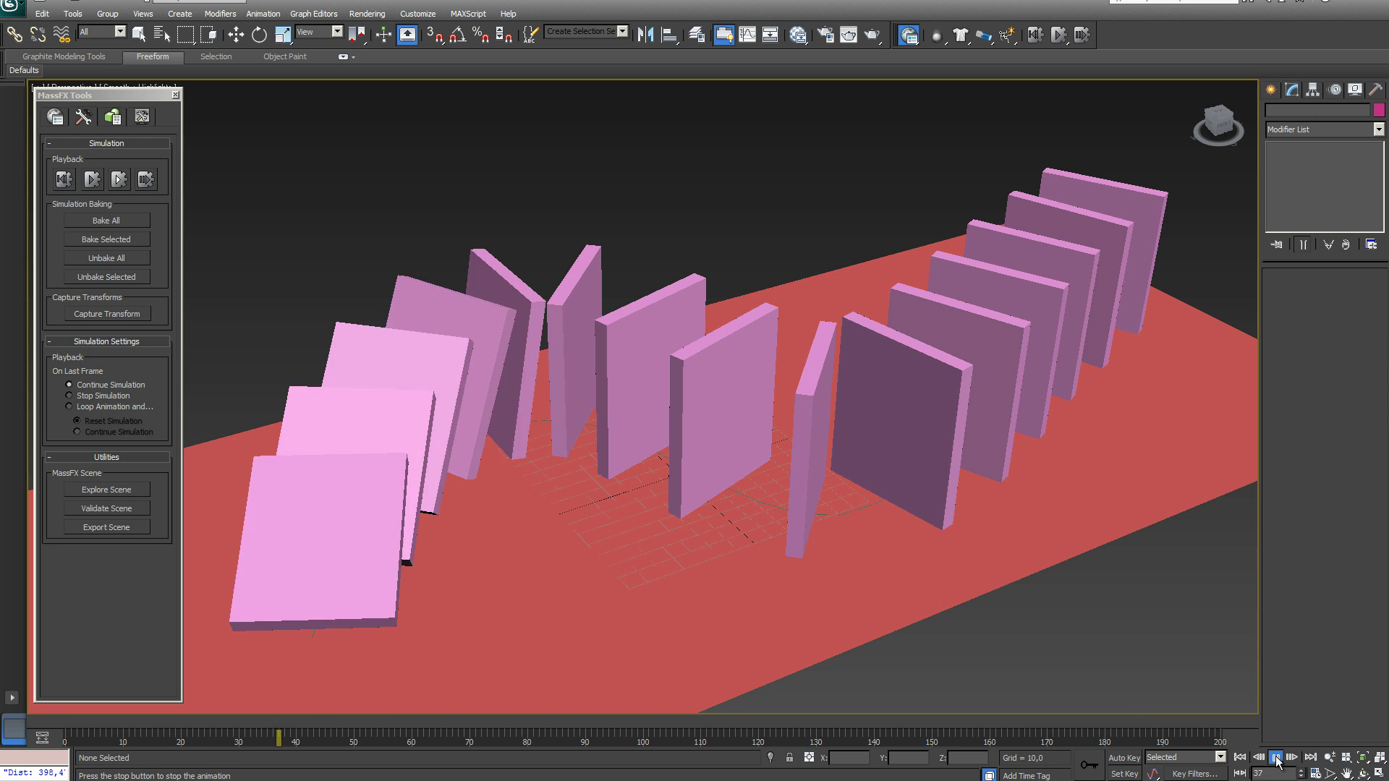